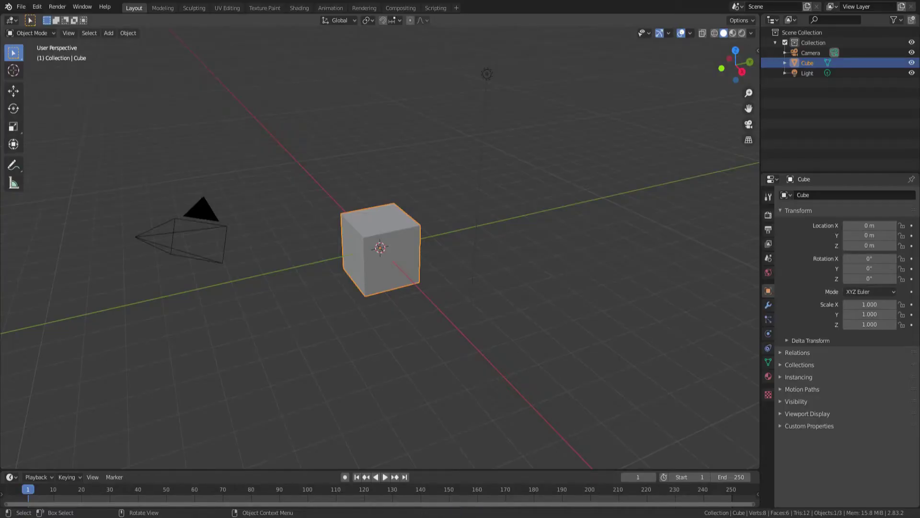
- Delete the default cube, add a Bezier circle at the origin and enter Edit Mode on it
{"action": "key", "text": "Delete"}
{"action": "middle_click_drag", "start_coordinate": [345, 239], "coordinate": [416, 259]}
{"action": "left_click", "coordinate": [108, 33]}
{"action": "mouse_move", "coordinate": [125, 56]}
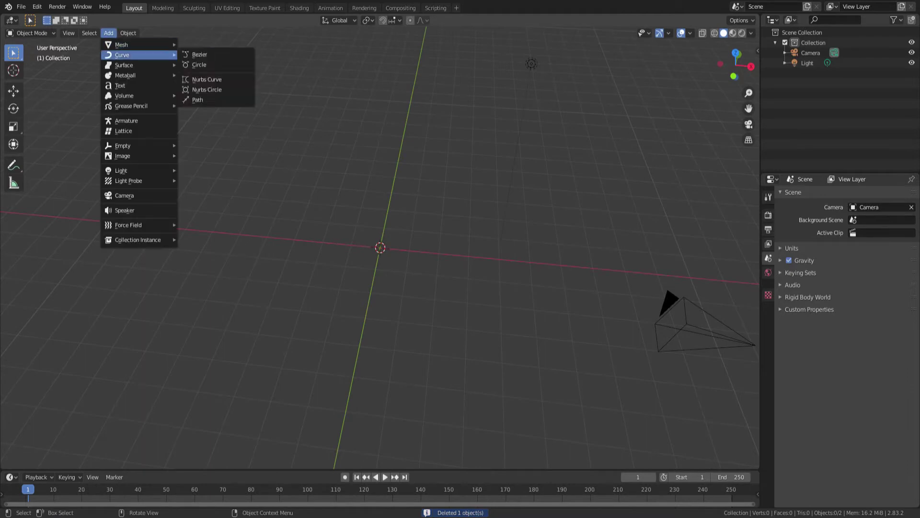
{"action": "left_click", "coordinate": [206, 65]}
{"action": "key", "text": "Tab"}
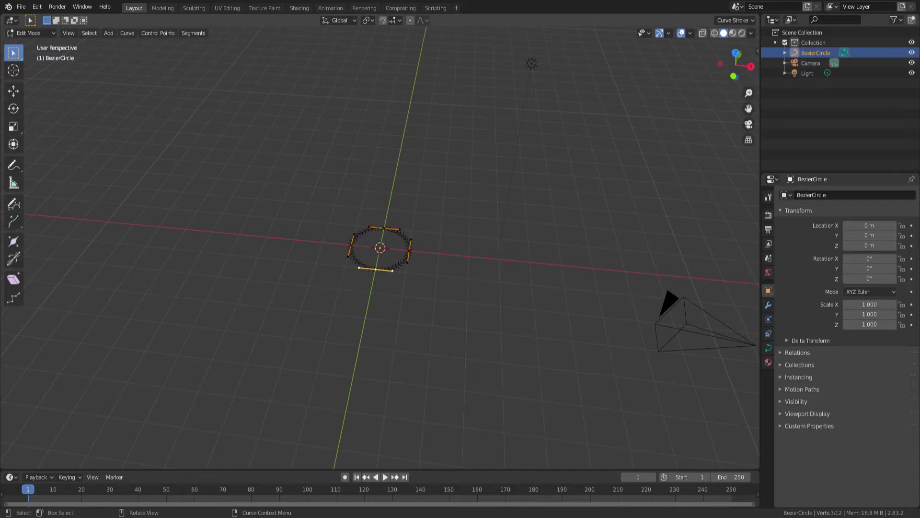
- Stretch the circle into an elongated loop by moving its front and back control points outward along Y
{"action": "left_click", "coordinate": [13, 91]}
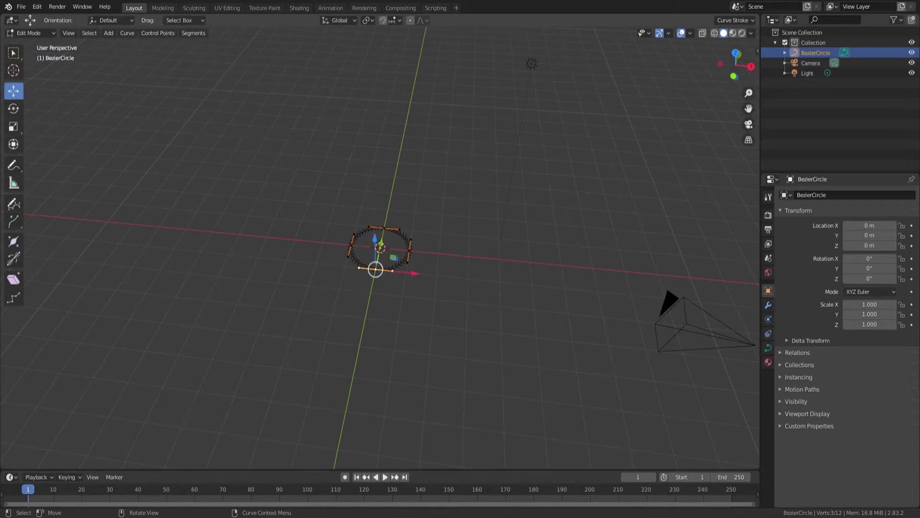
{"action": "left_click_drag", "start_coordinate": [375, 270], "coordinate": [359, 348]}
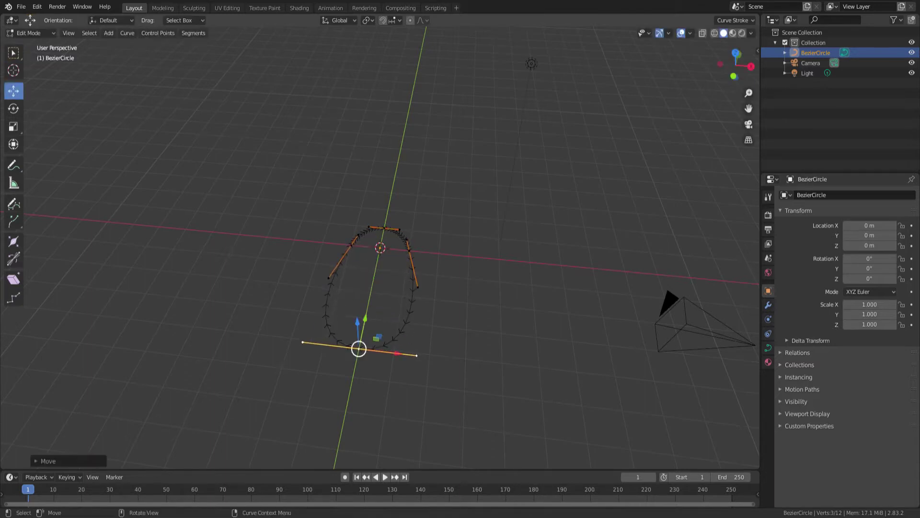
{"action": "middle_click_drag", "start_coordinate": [359, 348], "coordinate": [323, 358]}
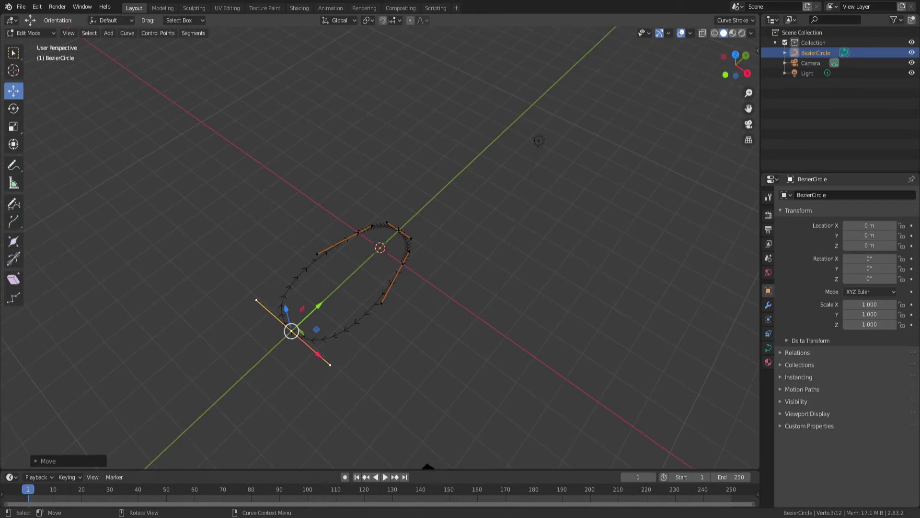
{"action": "left_click", "coordinate": [399, 231]}
{"action": "key", "text": "g"}
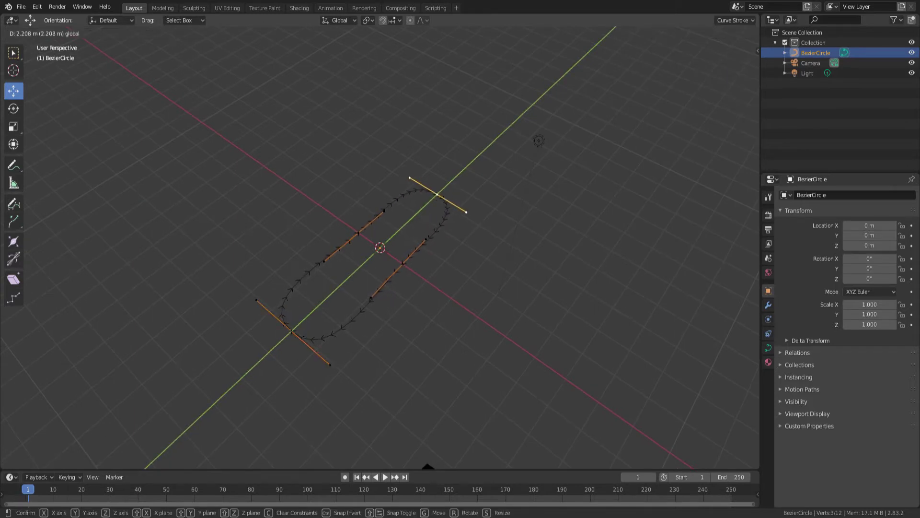
{"action": "left_click_drag", "start_coordinate": [469, 164], "coordinate": [470, 164]}
- Widen the loop by moving its two side control points outward along X
{"action": "middle_click_drag", "start_coordinate": [470, 166], "coordinate": [523, 168]}
{"action": "left_click", "coordinate": [409, 248]}
{"action": "key", "text": "g"}
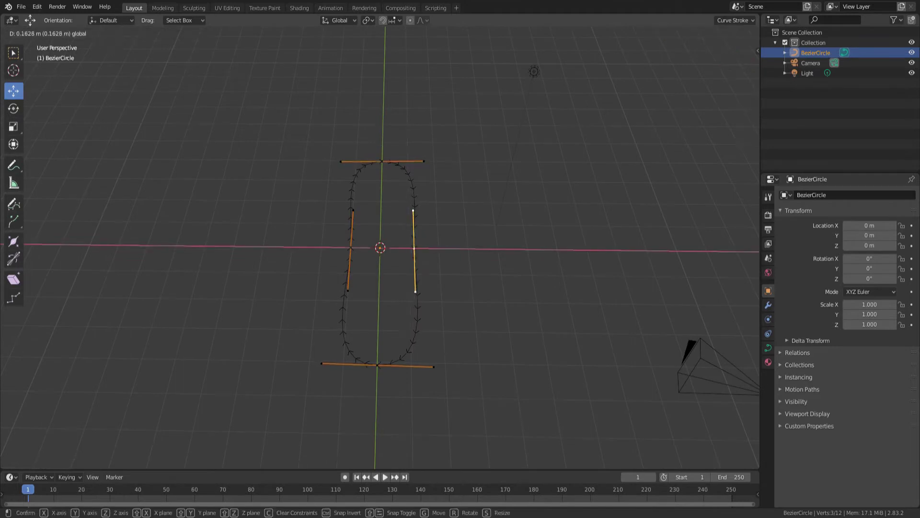
{"action": "left_click_drag", "start_coordinate": [477, 249], "coordinate": [478, 249]}
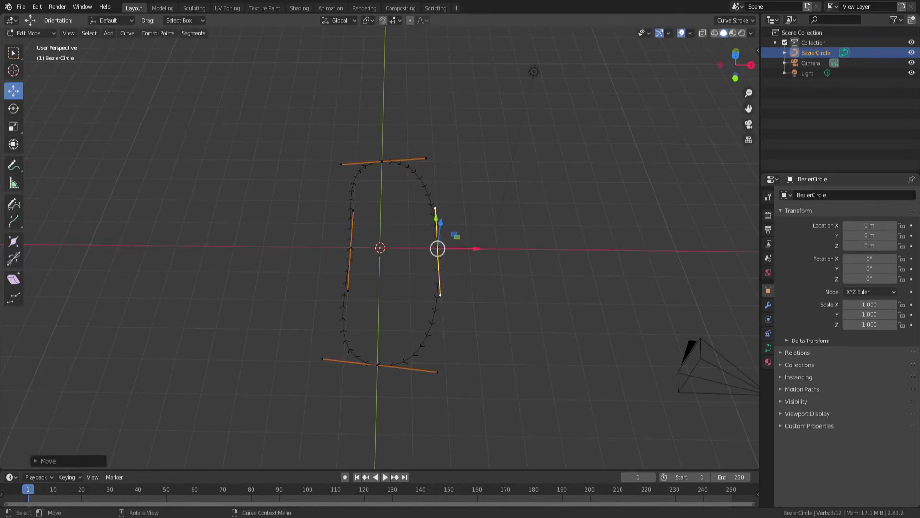
{"action": "left_click", "coordinate": [351, 248]}
{"action": "key", "text": "g"}
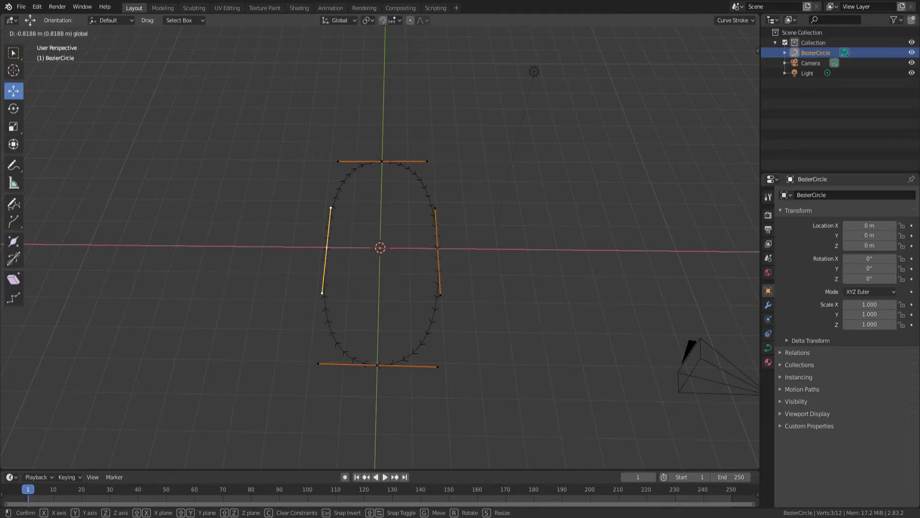
{"action": "key", "text": "Return"}
- Flatten the loop's far end by pulling both handles of its far control point outward along X
{"action": "left_click", "coordinate": [427, 161]}
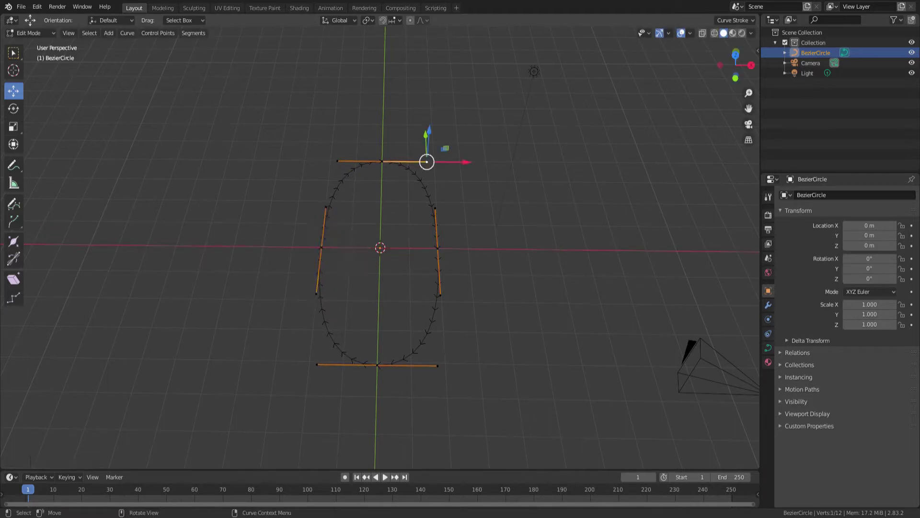
{"action": "key", "text": "g"}
{"action": "key", "text": "x"}
{"action": "key", "text": "Return"}
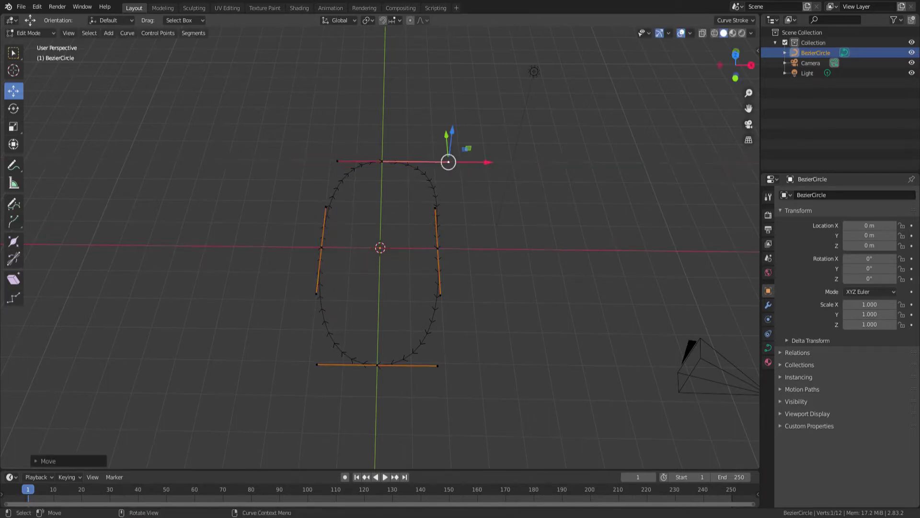
{"action": "left_click", "coordinate": [337, 162]}
{"action": "key", "text": "g"}
{"action": "key", "text": "x"}
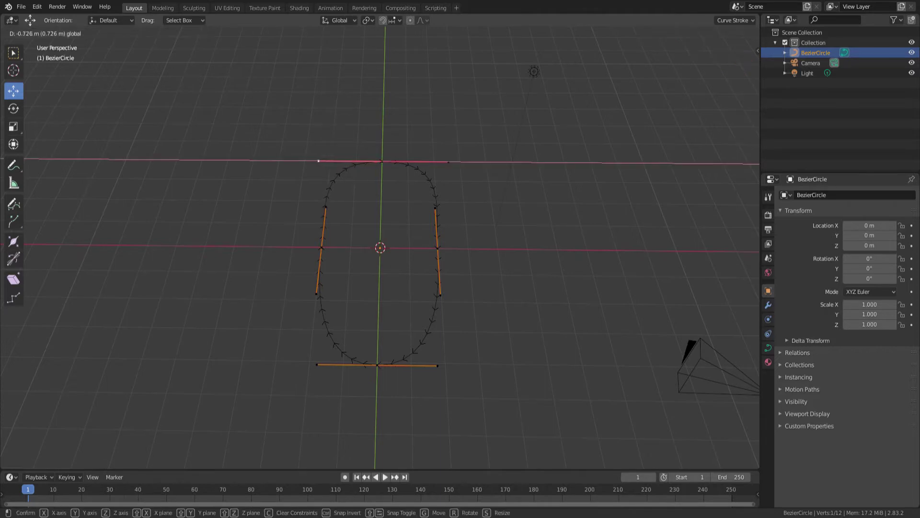
{"action": "key", "text": "Return"}
- Square off the near end by pulling both handles of its control point outward along X, and return to Object Mode
{"action": "left_click", "coordinate": [317, 364]}
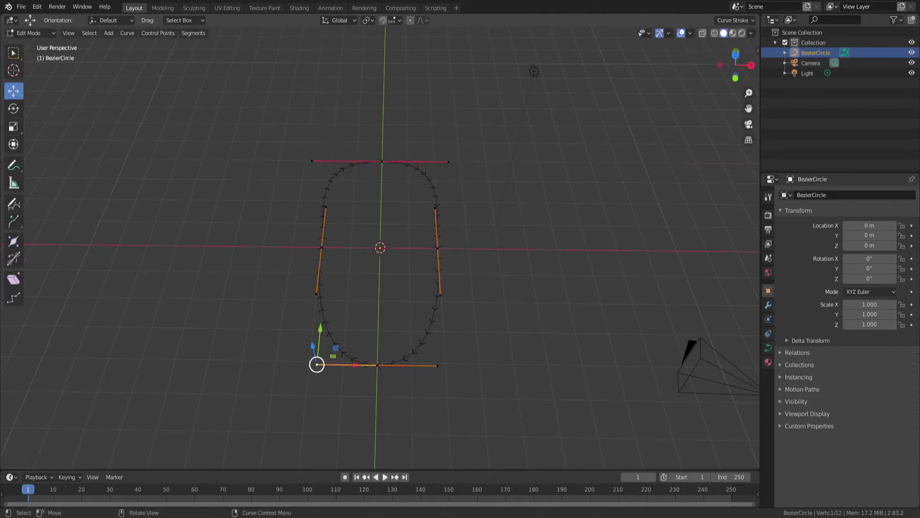
{"action": "key", "text": "g"}
{"action": "key", "text": "x"}
{"action": "key", "text": "Return"}
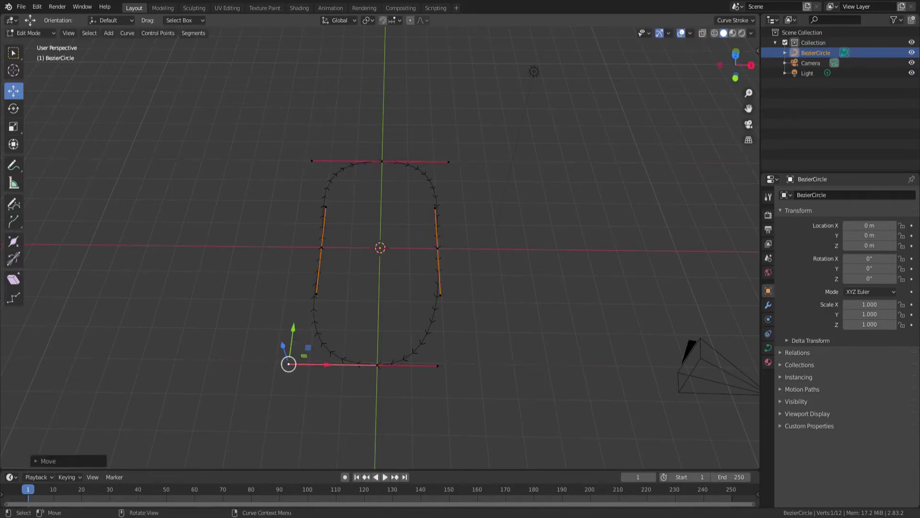
{"action": "left_click", "coordinate": [438, 366]}
{"action": "key", "text": "g"}
{"action": "key", "text": "x"}
{"action": "key", "text": "Return"}
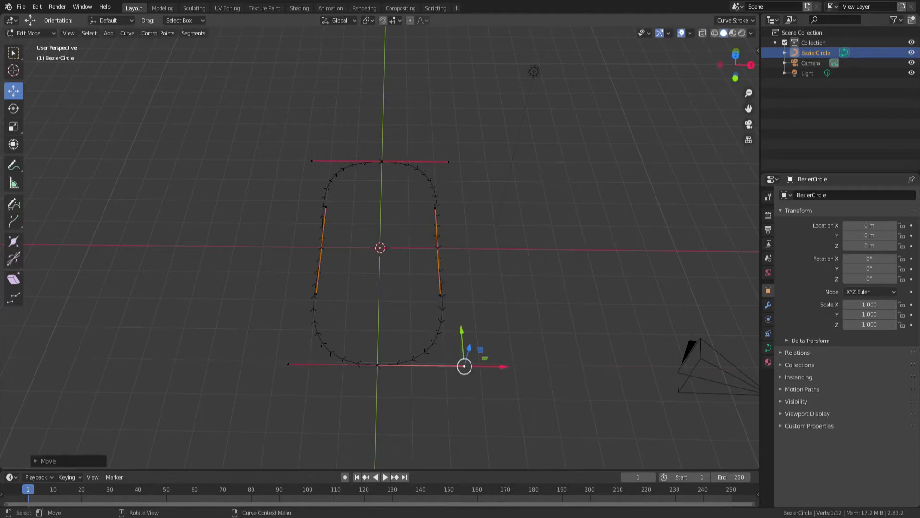
{"action": "key", "text": "Tab"}
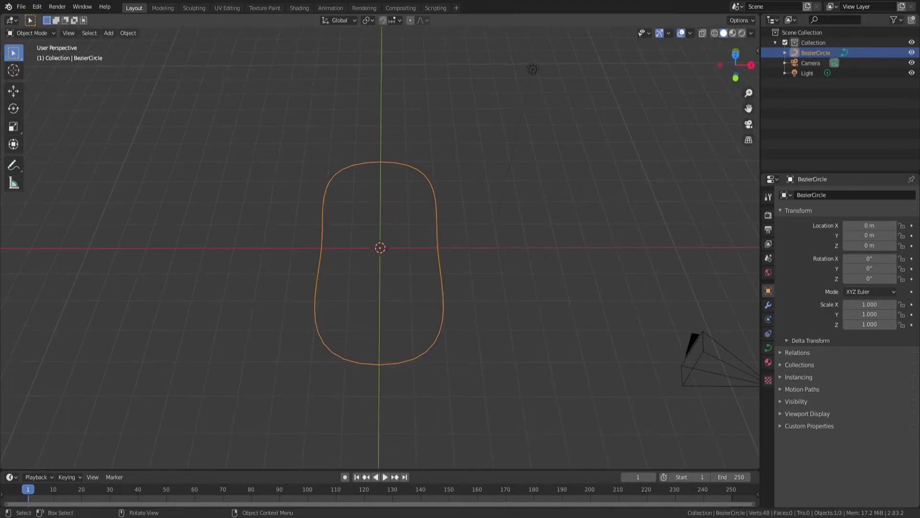
- Give the curve thickness with an Extrude of 0.1 m and a Bevel Depth of 0.2 m
{"action": "left_click", "coordinate": [769, 320]}
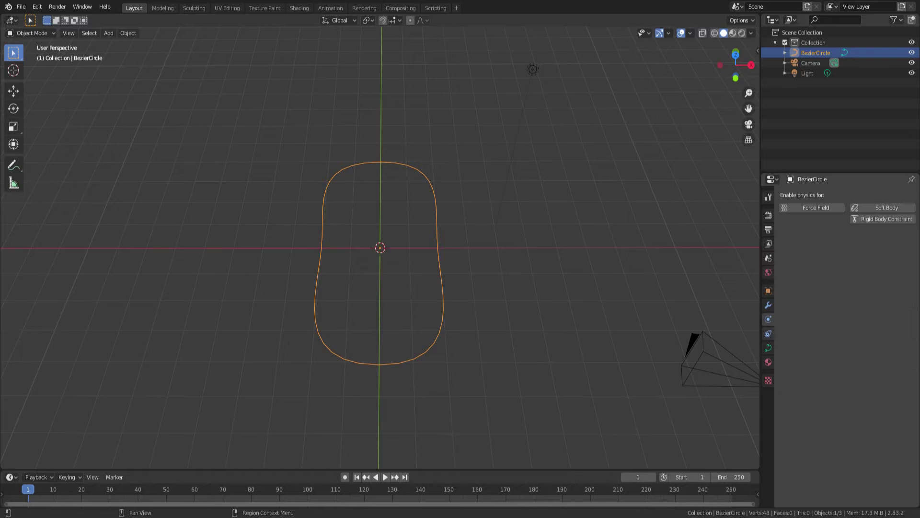
{"action": "left_click", "coordinate": [768, 347]}
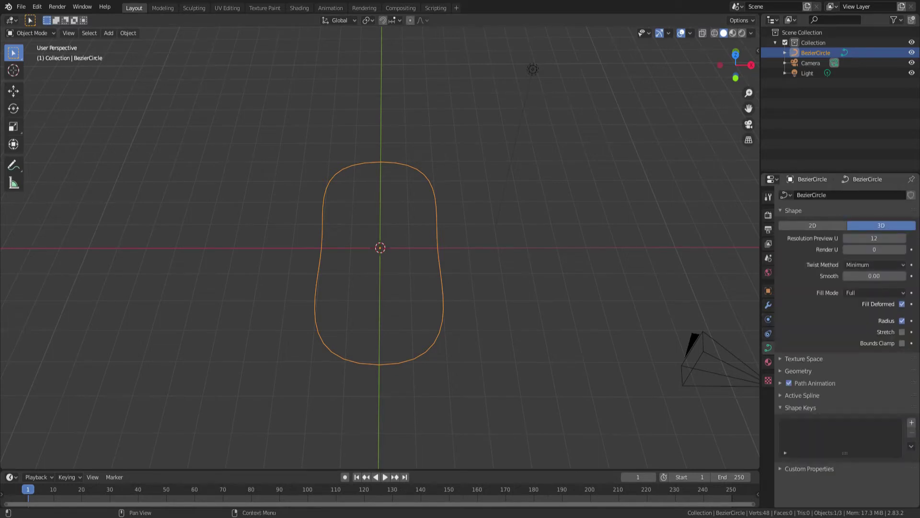
{"action": "left_click", "coordinate": [798, 371]}
{"action": "scroll", "coordinate": [815, 371], "scroll_direction": "down", "scroll_amount": 4}
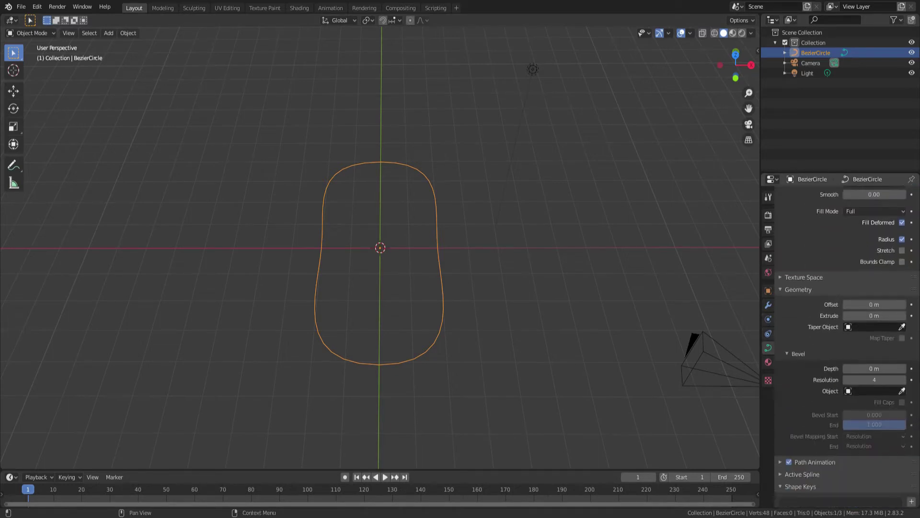
{"action": "left_click", "coordinate": [875, 316]}
{"action": "type", "text": ".1"}
{"action": "key", "text": "Return"}
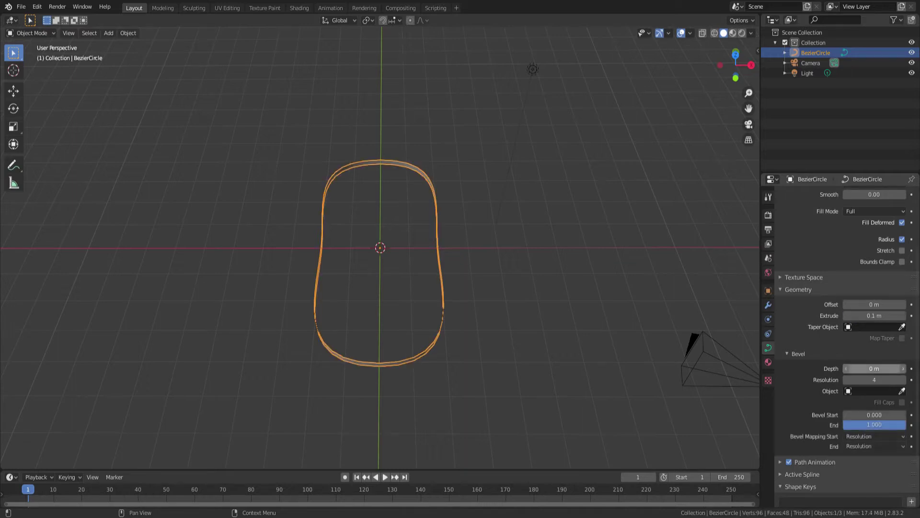
{"action": "left_click", "coordinate": [875, 369]}
{"action": "key", "text": "Return"}
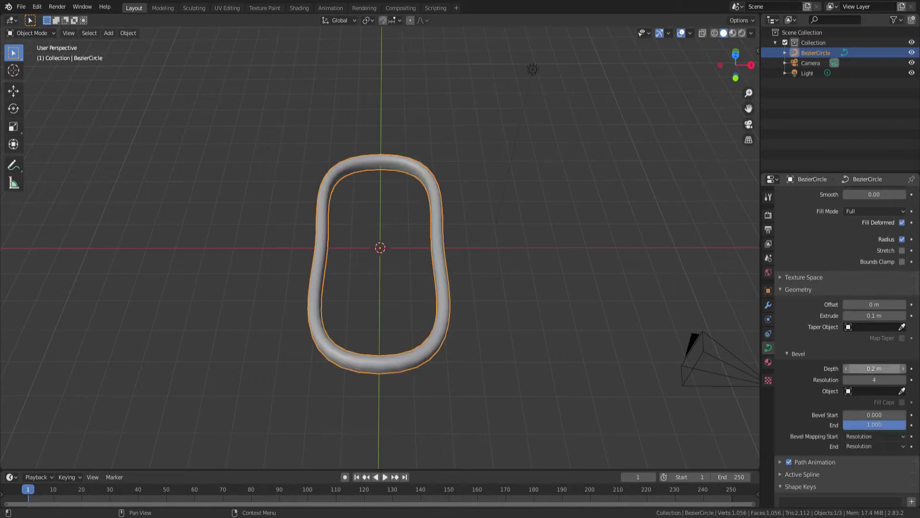
- Raise the tube slightly along the Z axis
{"action": "middle_click_drag", "start_coordinate": [480, 269], "coordinate": [483, 218]}
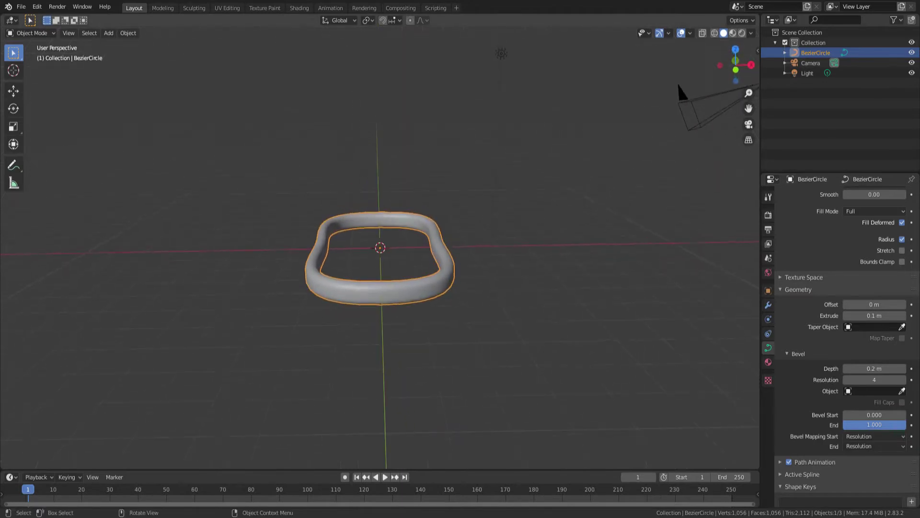
{"action": "key", "text": "g"}
{"action": "key", "text": "z"}
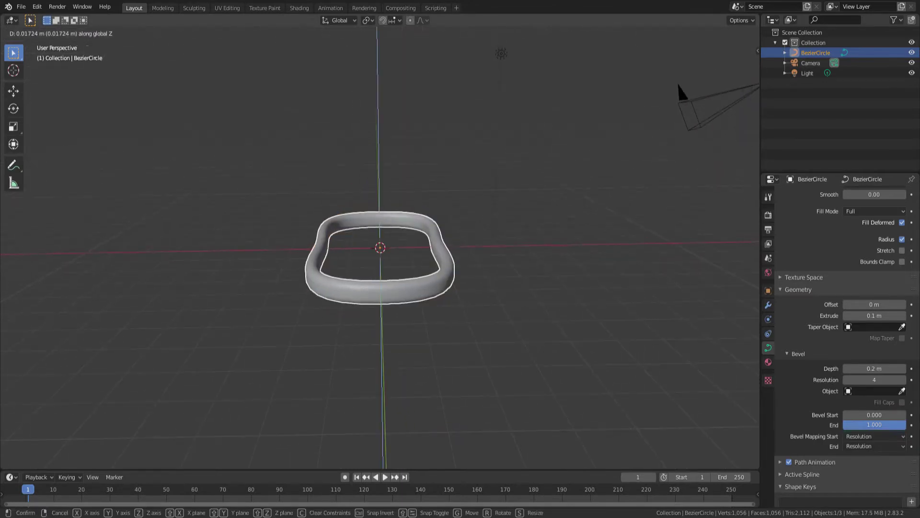
{"action": "key", "text": "Return"}
- Convert the tube curve to a mesh and check its geometry in Edit Mode
{"action": "left_click", "coordinate": [678, 83]}
{"action": "middle_click_drag", "start_coordinate": [678, 82], "coordinate": [687, 122]}
{"action": "right_click", "coordinate": [406, 276]}
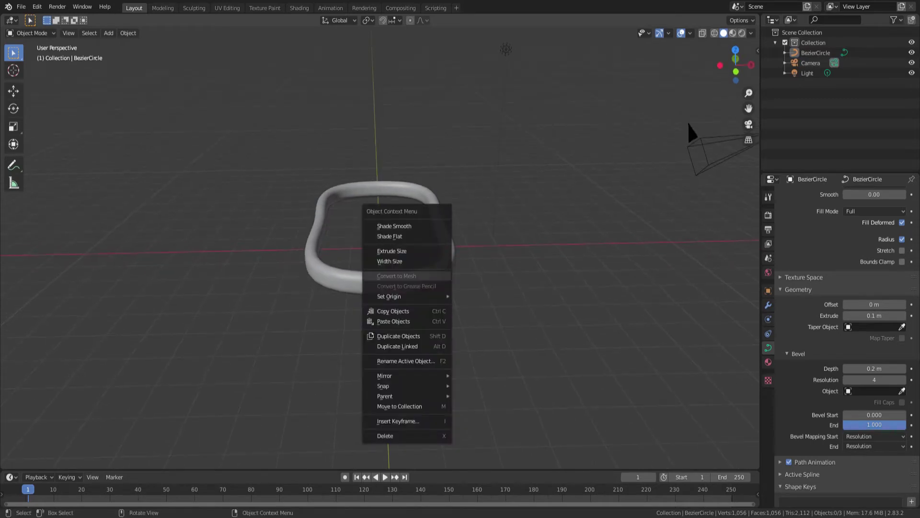
{"action": "left_click", "coordinate": [424, 273]}
{"action": "right_click", "coordinate": [422, 272]}
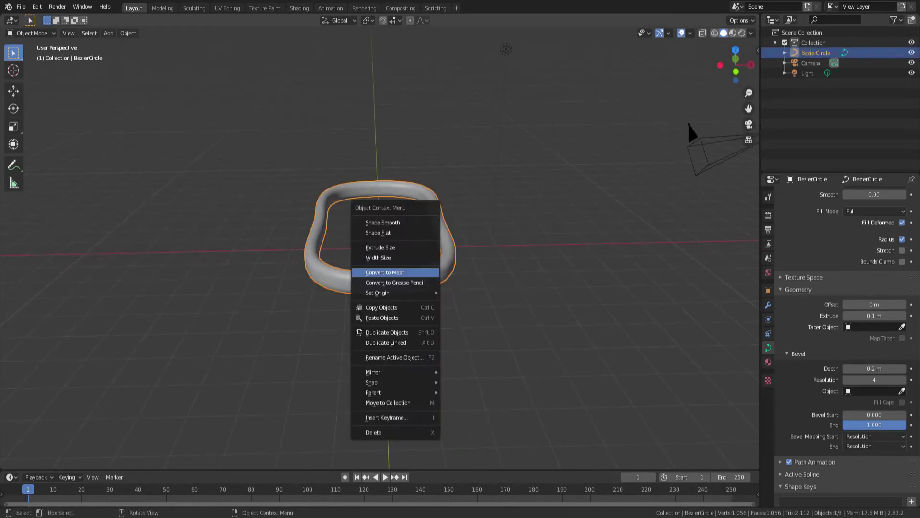
{"action": "left_click", "coordinate": [395, 272]}
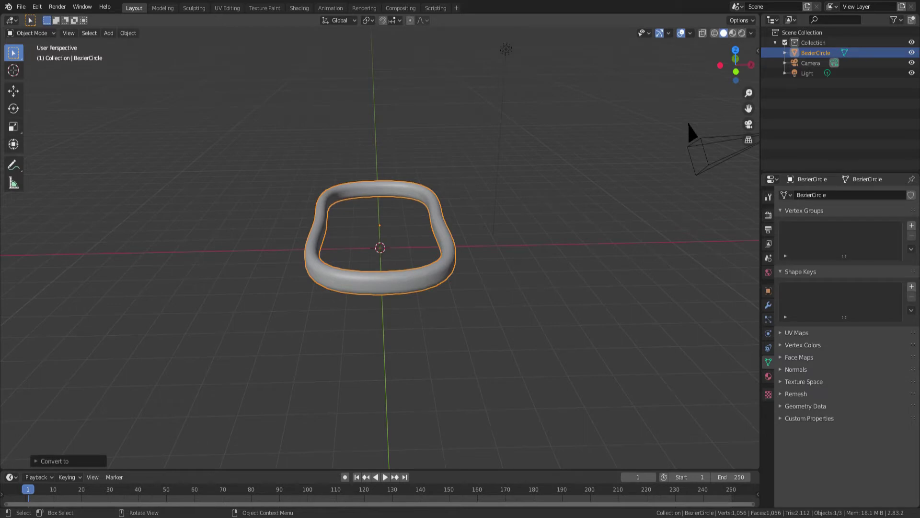
{"action": "key", "text": "Tab"}
{"action": "scroll", "coordinate": [380, 248], "scroll_direction": "up", "scroll_amount": 3}
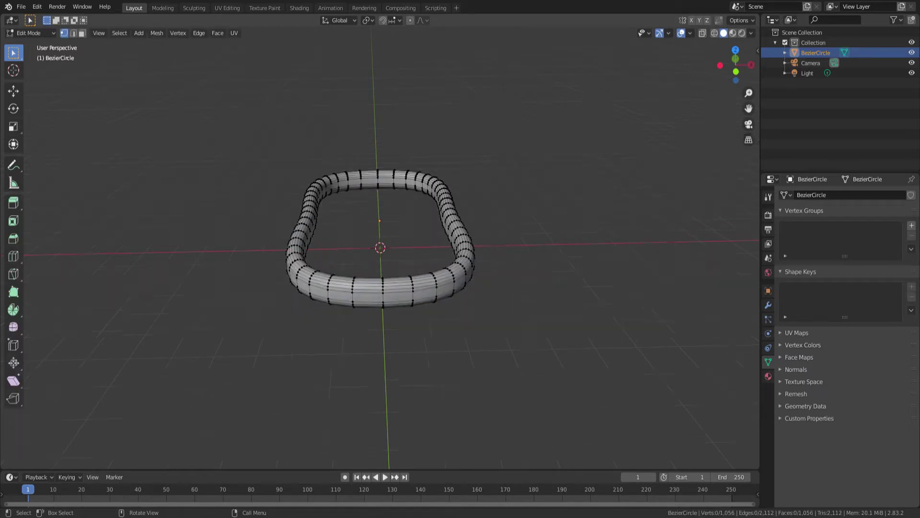
{"action": "mouse_move", "coordinate": [380, 248]}
{"action": "middle_mouse_down"}
{"action": "mouse_move", "coordinate": [389, 247]}
{"action": "mouse_move", "coordinate": [385, 236]}
{"action": "mouse_move", "coordinate": [385, 250]}
{"action": "mouse_move", "coordinate": [379, 242]}
{"action": "middle_mouse_up"}
{"action": "scroll", "coordinate": [384, 250], "scroll_direction": "down", "scroll_amount": 2}
{"action": "key", "text": "Tab"}
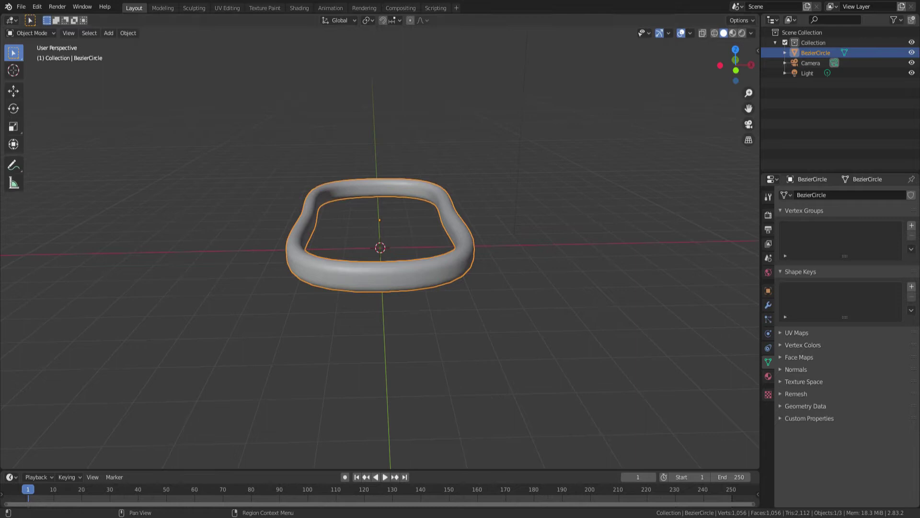
- Add a new material to the tube with a blue base color (H 0.657, S 0.847, V 0.906)
{"action": "left_click", "coordinate": [769, 376]}
{"action": "left_click", "coordinate": [859, 238]}
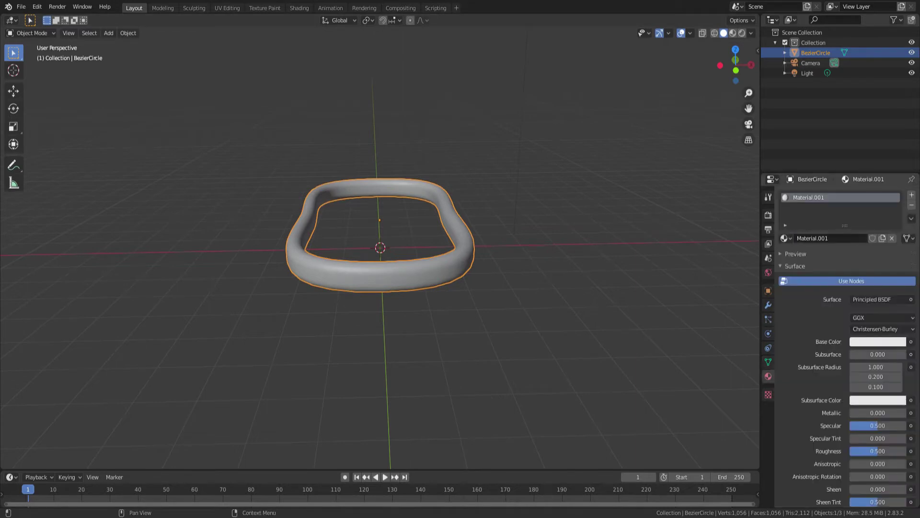
{"action": "left_click", "coordinate": [878, 342]}
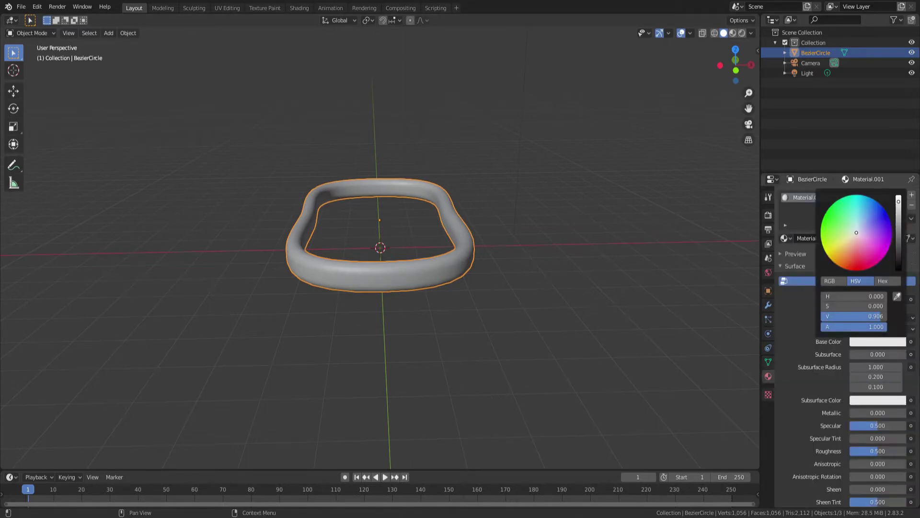
{"action": "left_click_drag", "start_coordinate": [857, 232], "coordinate": [880, 216]}
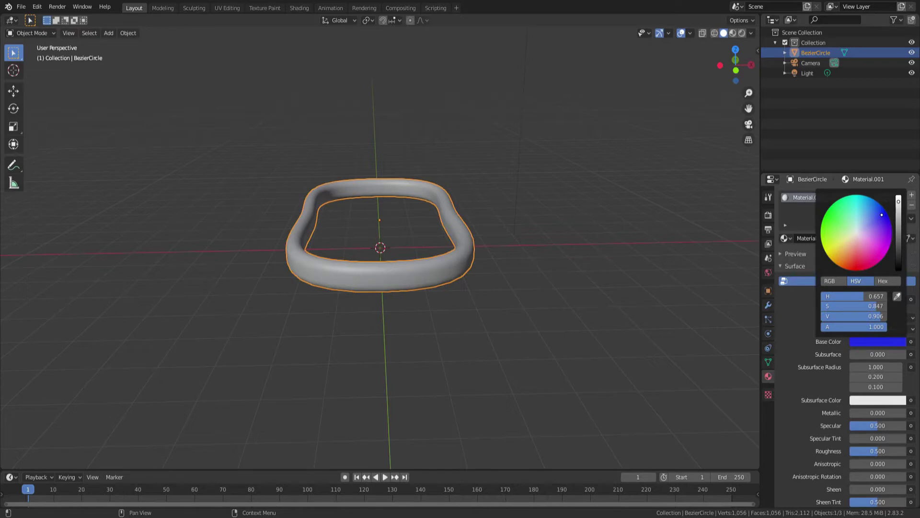
{"action": "left_click", "coordinate": [532, 269]}
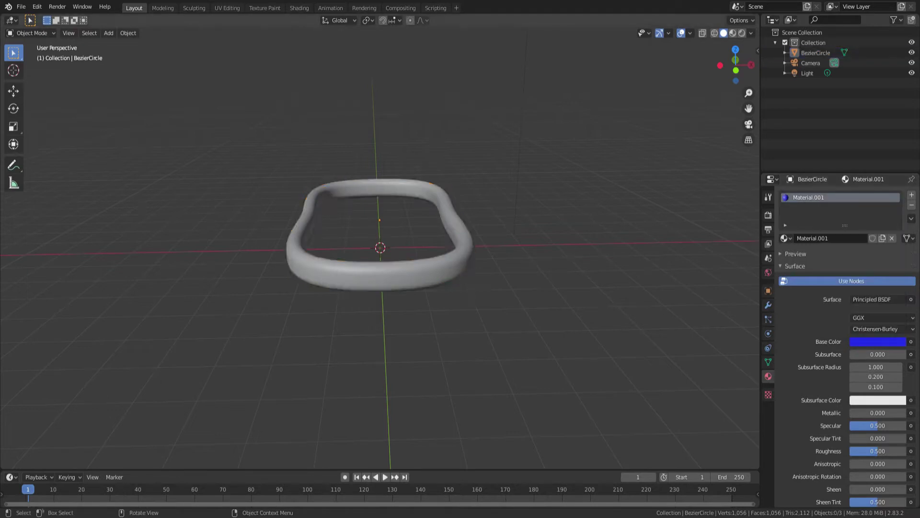
- Switch the viewport shading to Material Preview
{"action": "left_click", "coordinate": [451, 264]}
{"action": "left_click", "coordinate": [733, 33]}
{"action": "left_click", "coordinate": [532, 269]}
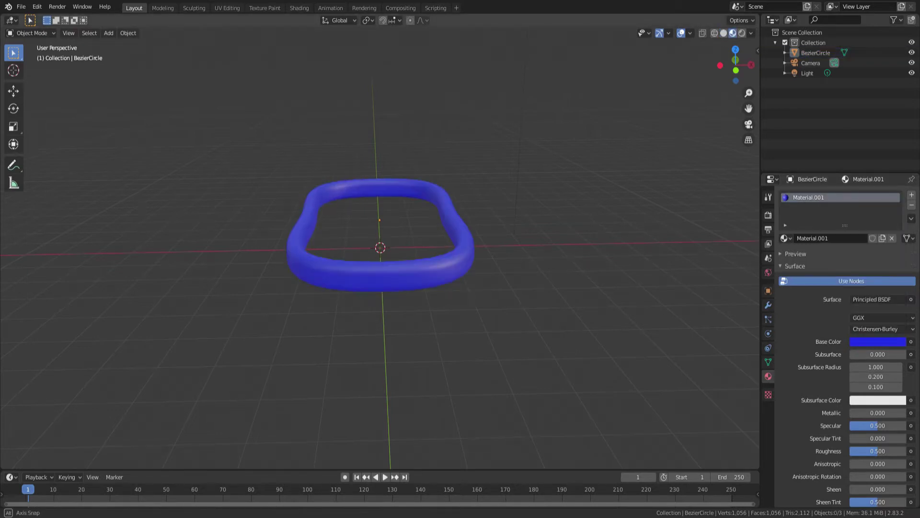
- Duplicate the tube ring and place the copy about 0.45 m higher along the Z axis
{"action": "middle_click_drag", "start_coordinate": [532, 268], "coordinate": [538, 263]}
{"action": "left_click", "coordinate": [450, 259]}
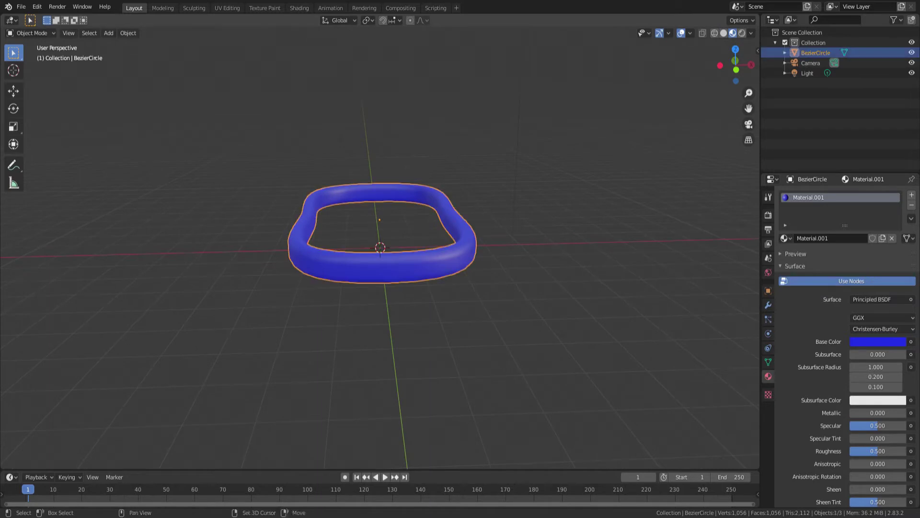
{"action": "key", "text": "shift+d"}
{"action": "key", "text": "z"}
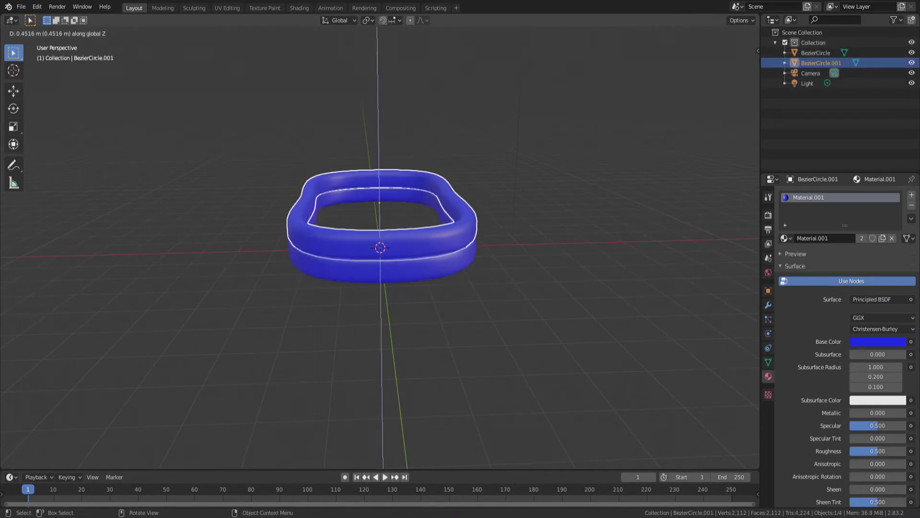
{"action": "left_click", "coordinate": [451, 227]}
{"action": "middle_click_drag", "start_coordinate": [451, 228], "coordinate": [452, 199]}
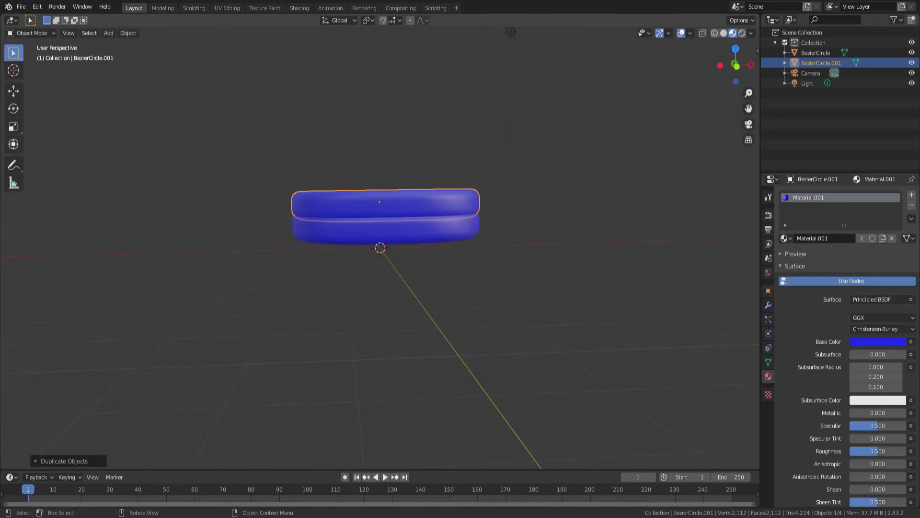
- Fine-tune the second ring's height along the Z axis so it rests on the bottom ring
{"action": "middle_click_drag", "start_coordinate": [405, 238], "coordinate": [422, 266]}
{"action": "key", "text": "g"}
{"action": "key", "text": "z"}
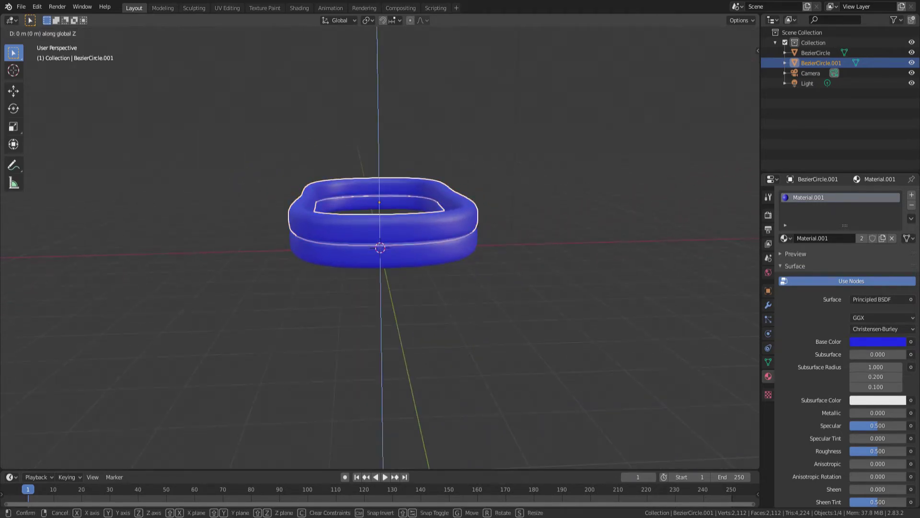
{"action": "left_click", "coordinate": [450, 197]}
{"action": "left_click", "coordinate": [520, 202]}
{"action": "middle_click_drag", "start_coordinate": [521, 201], "coordinate": [542, 221]}
- Duplicate the second ring and move the copy up along the Z axis as a third ring
{"action": "left_click", "coordinate": [481, 232]}
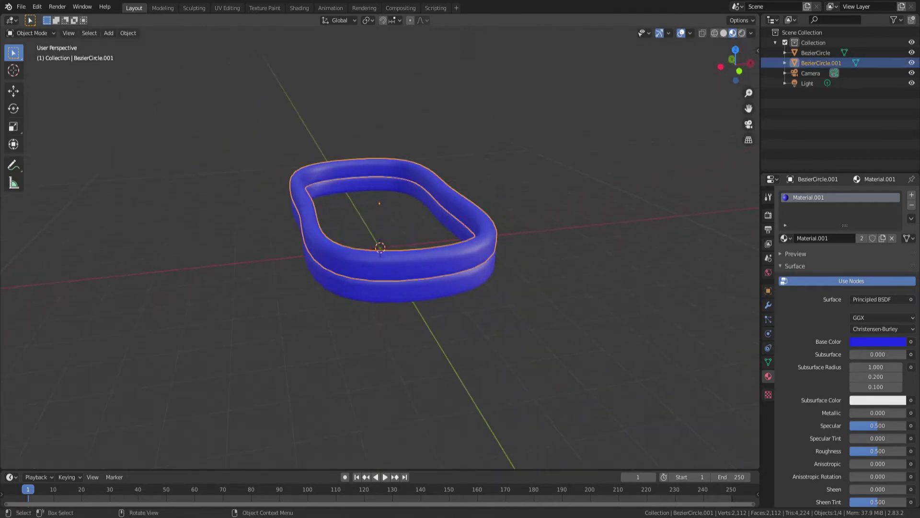
{"action": "key", "text": "shift+d"}
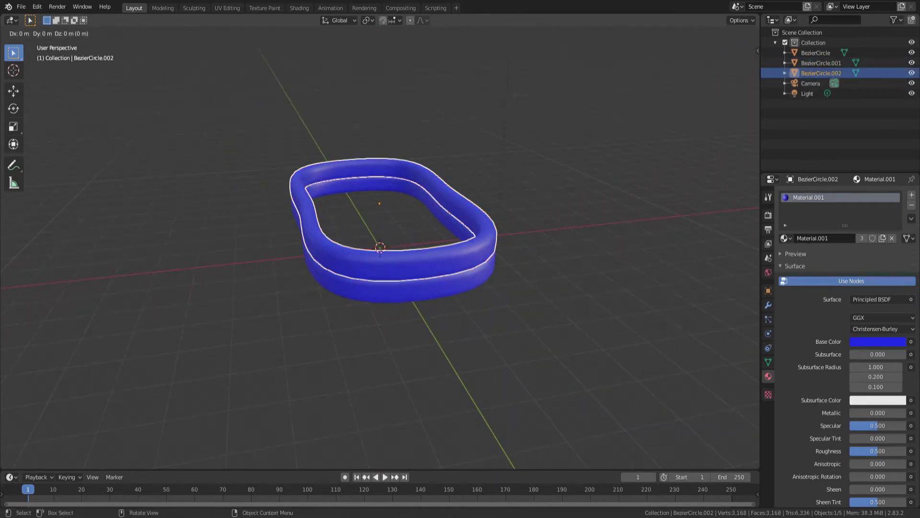
{"action": "key", "text": "z"}
{"action": "left_click", "coordinate": [482, 213]}
{"action": "middle_click_drag", "start_coordinate": [482, 213], "coordinate": [482, 200]}
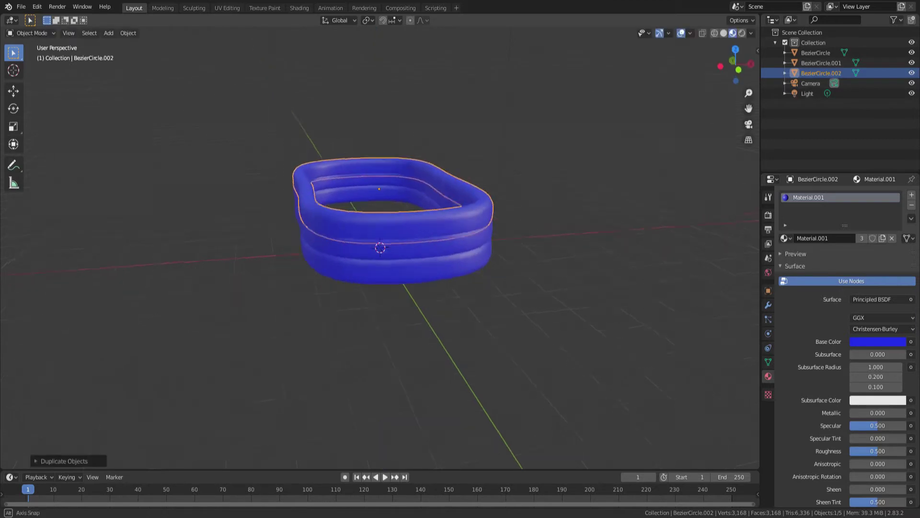
- Raise the third ring slightly along the Z axis so it sits on top of the second ring
{"action": "middle_click_drag", "start_coordinate": [384, 288], "coordinate": [384, 269]}
{"action": "key", "text": "g"}
{"action": "key", "text": "z"}
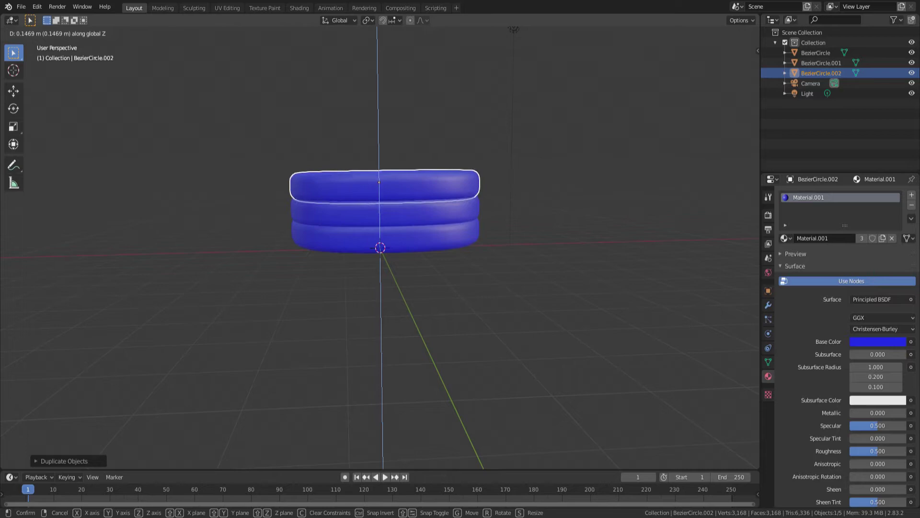
{"action": "left_click", "coordinate": [484, 196]}
{"action": "left_click", "coordinate": [523, 192]}
{"action": "middle_click_drag", "start_coordinate": [523, 192], "coordinate": [546, 259]}
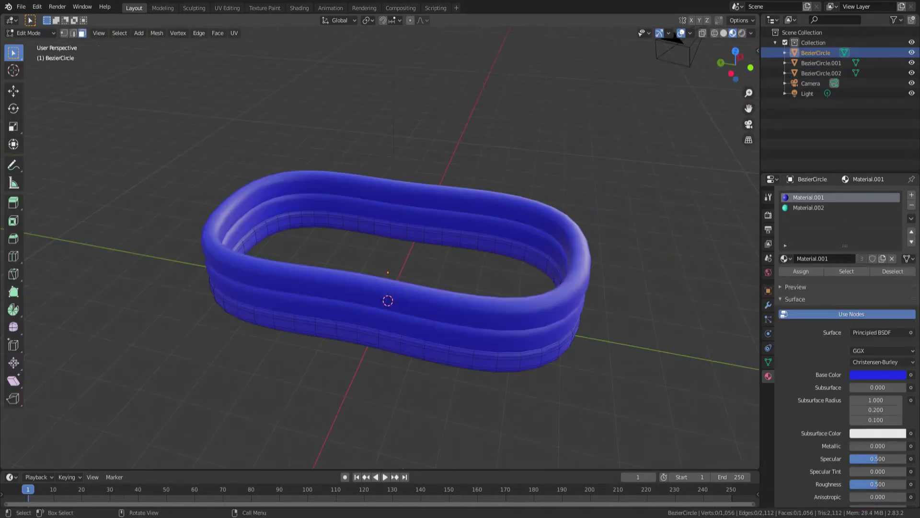
- Select two inner edge loops of the bottom ring and fill them with faces as the pool floor
{"action": "scroll", "coordinate": [388, 268], "scroll_direction": "up", "scroll_amount": 10}
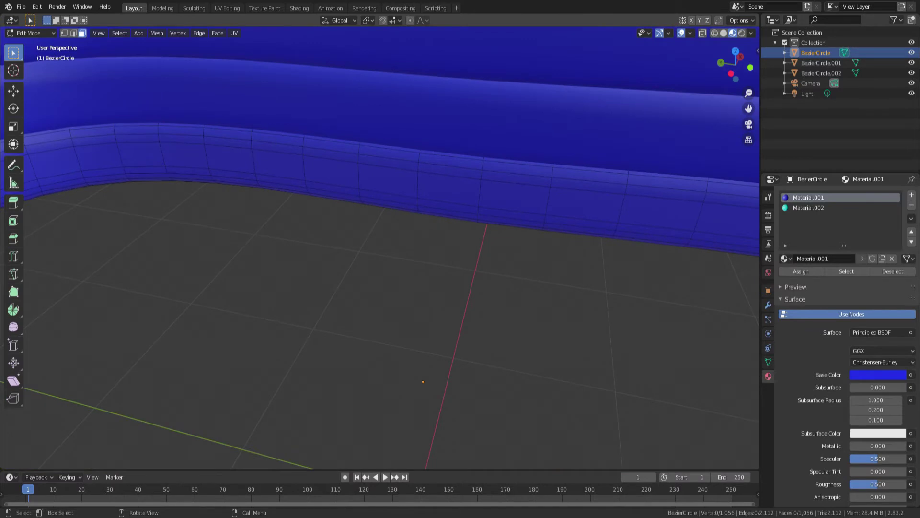
{"action": "left_click", "coordinate": [389, 162], "text": "alt"}
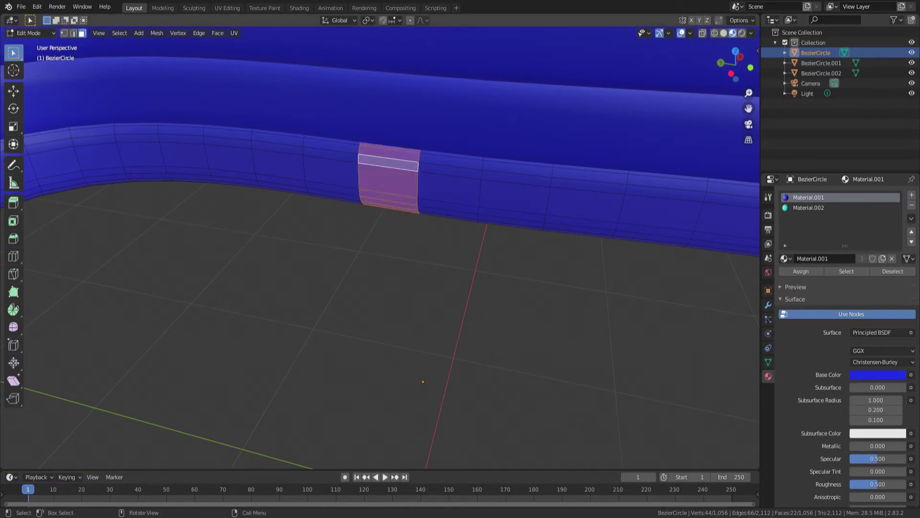
{"action": "left_click", "coordinate": [73, 33]}
{"action": "left_click", "coordinate": [448, 176], "text": "alt"}
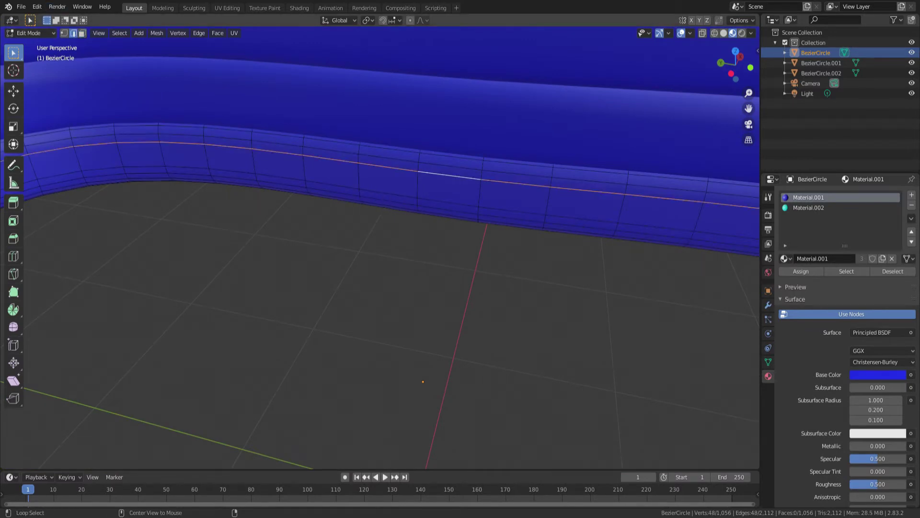
{"action": "left_click", "coordinate": [449, 218], "text": "alt+shift"}
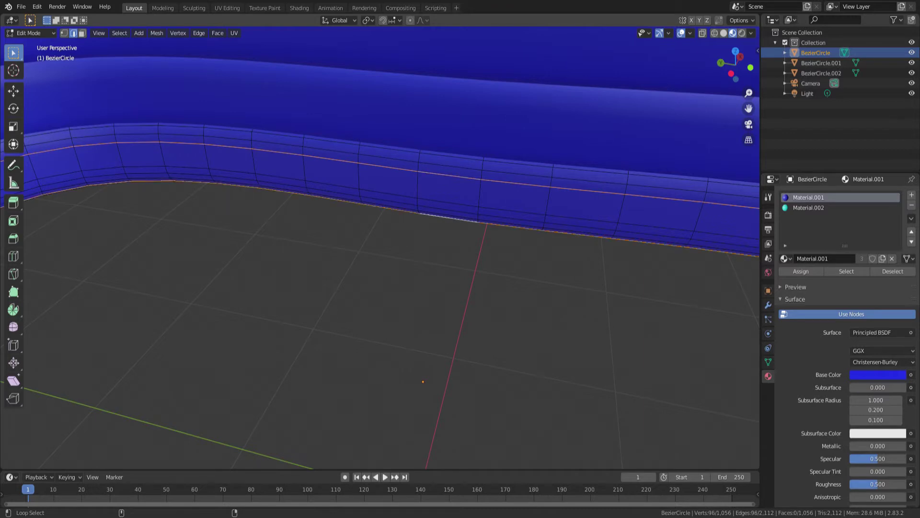
{"action": "key", "text": "f"}
{"action": "scroll", "coordinate": [381, 249], "scroll_direction": "down", "scroll_amount": 5}
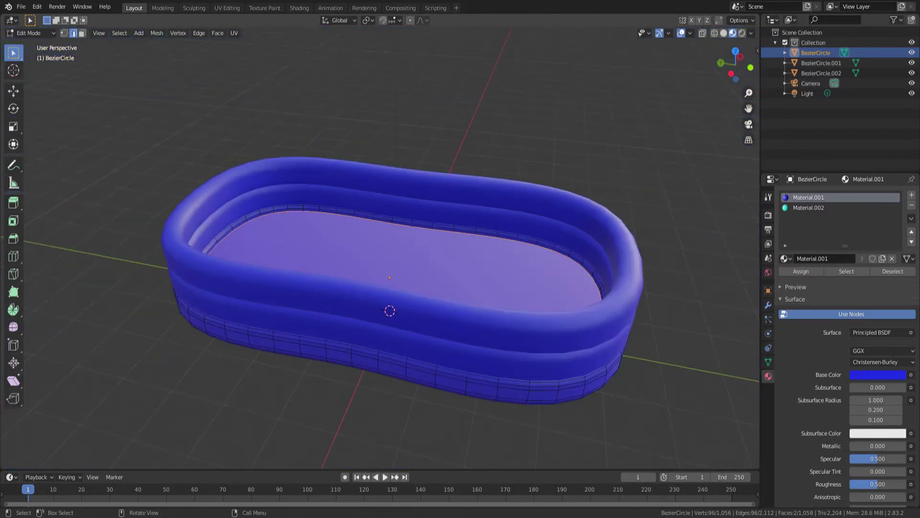
- Assign the turquoise Material.002 to the upper floor face and return to Object Mode with nothing selected
{"action": "left_click", "coordinate": [83, 33]}
{"action": "left_click", "coordinate": [364, 252]}
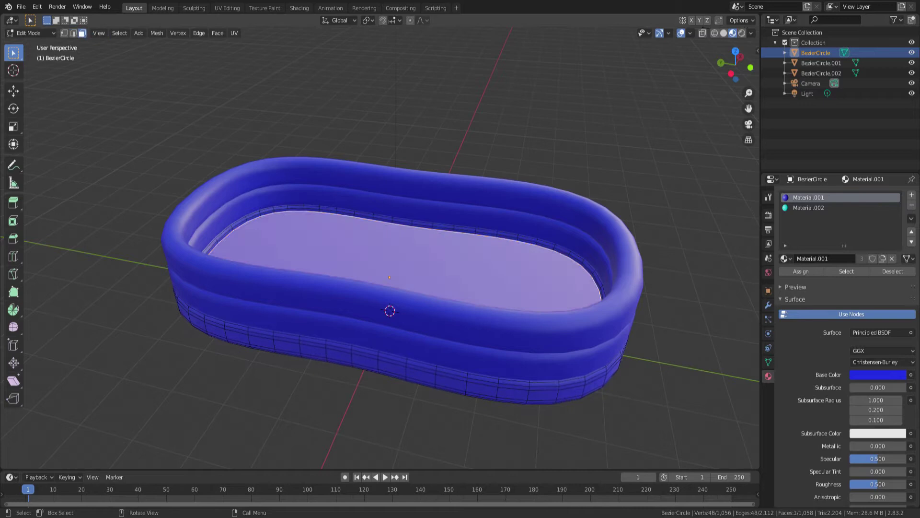
{"action": "left_click", "coordinate": [809, 207]}
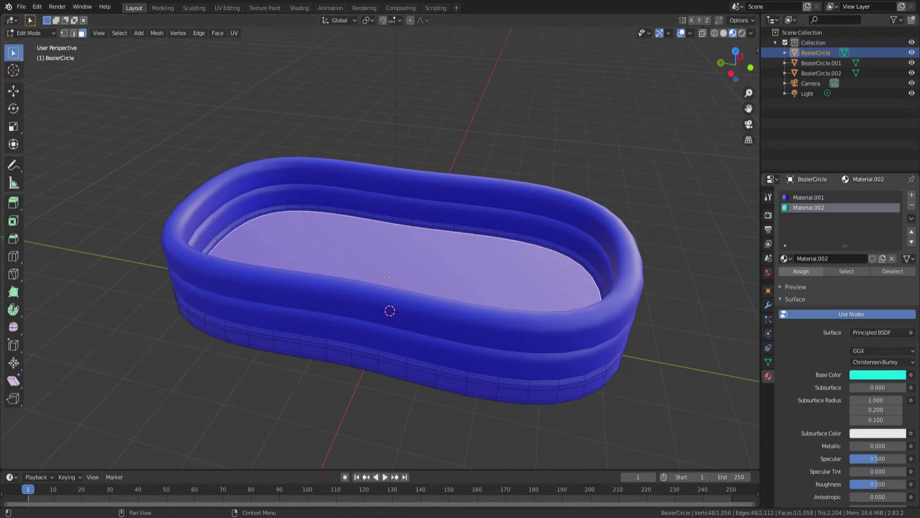
{"action": "left_click", "coordinate": [801, 272]}
{"action": "key", "text": "alt+a"}
{"action": "middle_click_drag", "start_coordinate": [623, 268], "coordinate": [602, 278]}
{"action": "key", "text": "Tab"}
{"action": "scroll", "coordinate": [597, 288], "scroll_direction": "down", "scroll_amount": 3}
{"action": "key", "text": "alt+a"}
{"action": "middle_click_drag", "start_coordinate": [383, 278], "coordinate": [348, 293]}
- Add a cube mesh and raise it along the Z axis to about 3.38 m, above the pool
{"action": "left_click", "coordinate": [109, 33]}
{"action": "mouse_move", "coordinate": [121, 45]}
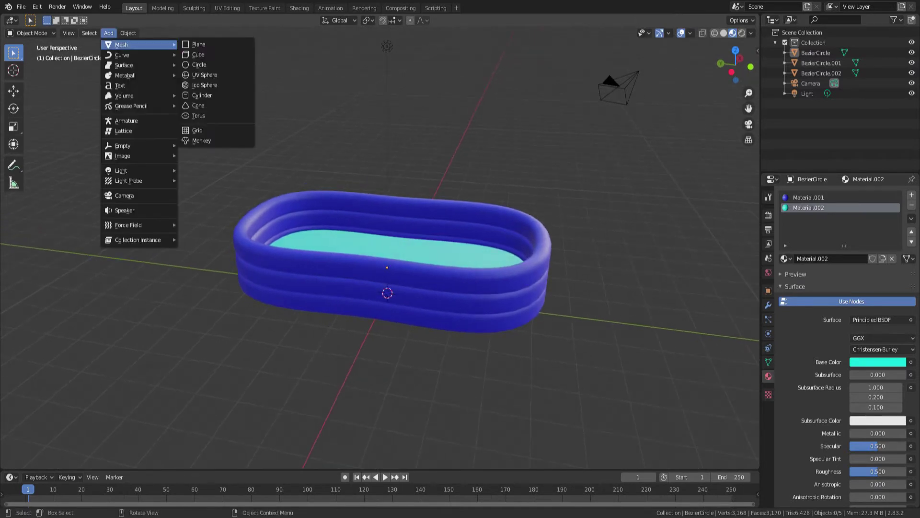
{"action": "left_click", "coordinate": [199, 55]}
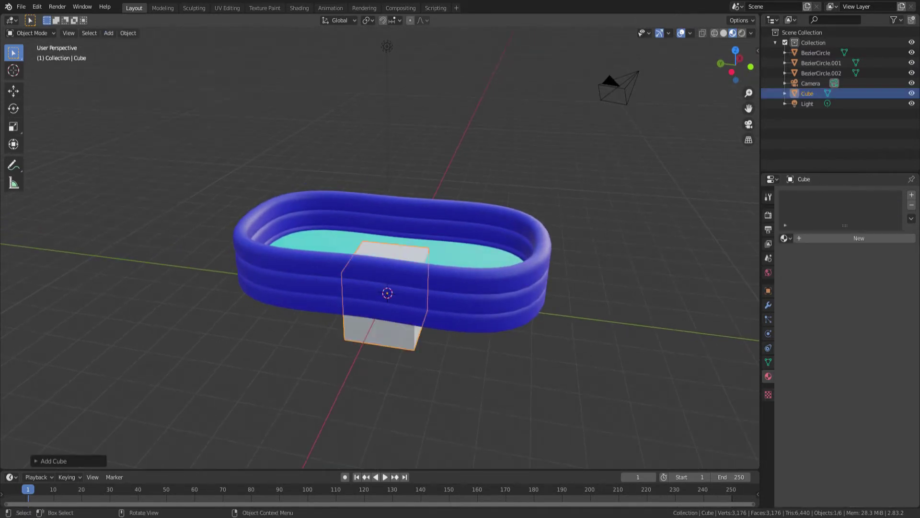
{"action": "middle_click_drag", "start_coordinate": [336, 240], "coordinate": [348, 233]}
{"action": "key", "text": "g"}
{"action": "key", "text": "z"}
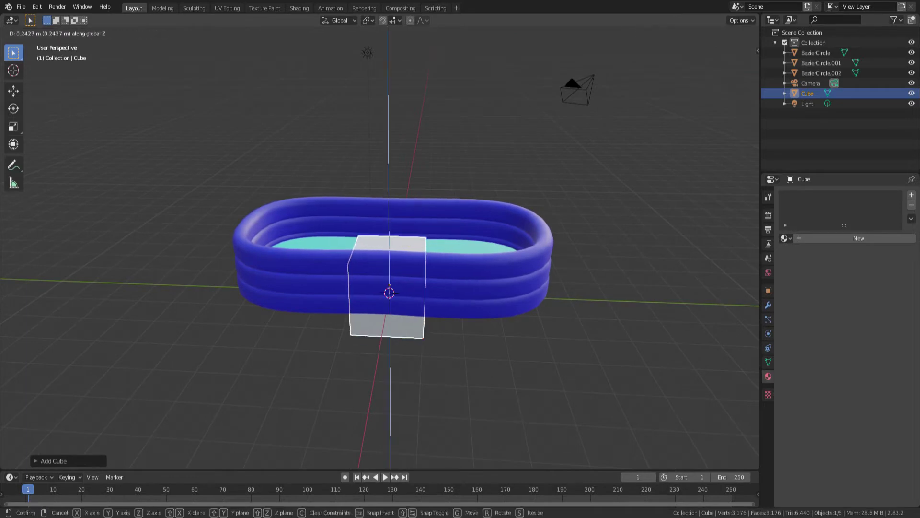
{"action": "key", "text": "Return"}
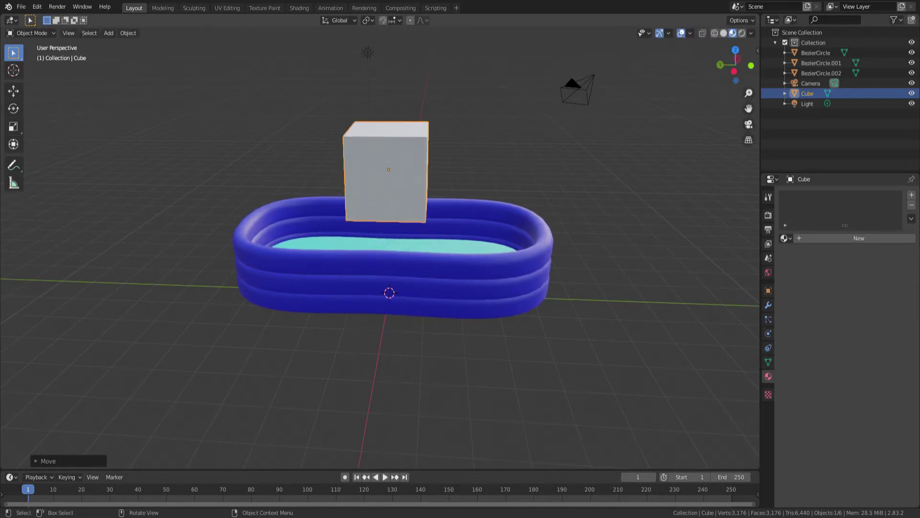
- Scale the cube uniformly to about 4.87 so it encloses the pool, checking the fit in wireframe shading
{"action": "key", "text": "s"}
{"action": "key", "text": "Return"}
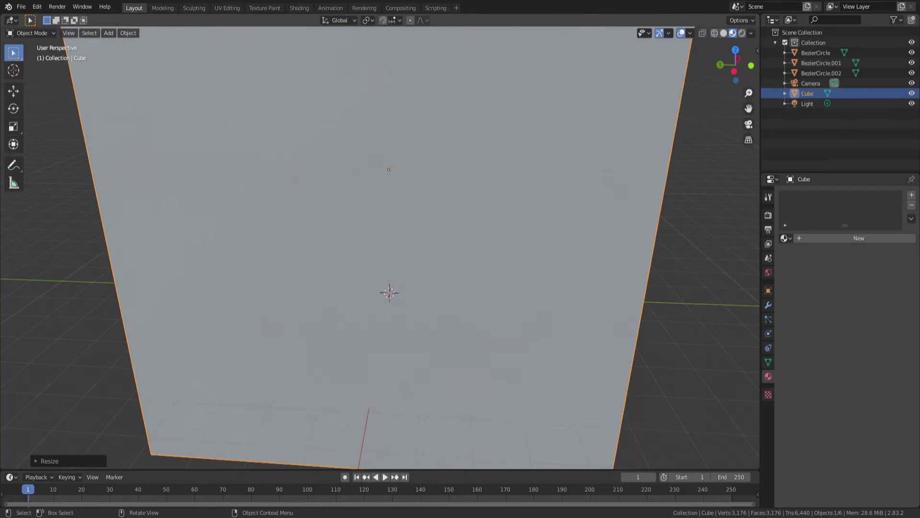
{"action": "key", "text": "shift+z"}
{"action": "middle_click_drag", "start_coordinate": [390, 293], "coordinate": [351, 258], "text": "shift"}
{"action": "scroll", "coordinate": [350, 258], "scroll_direction": "down", "scroll_amount": 3}
{"action": "scroll", "coordinate": [379, 247], "scroll_direction": "up", "scroll_amount": 5}
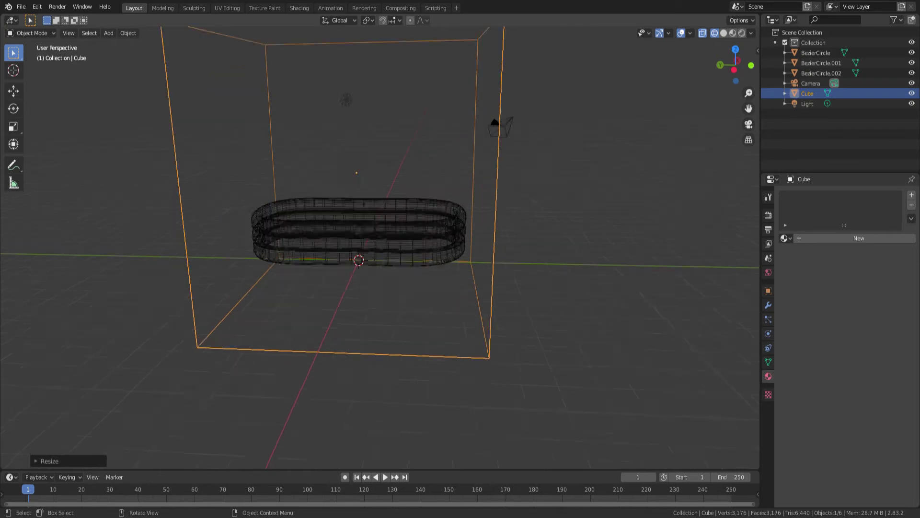
{"action": "scroll", "coordinate": [378, 247], "scroll_direction": "up", "scroll_amount": 2}
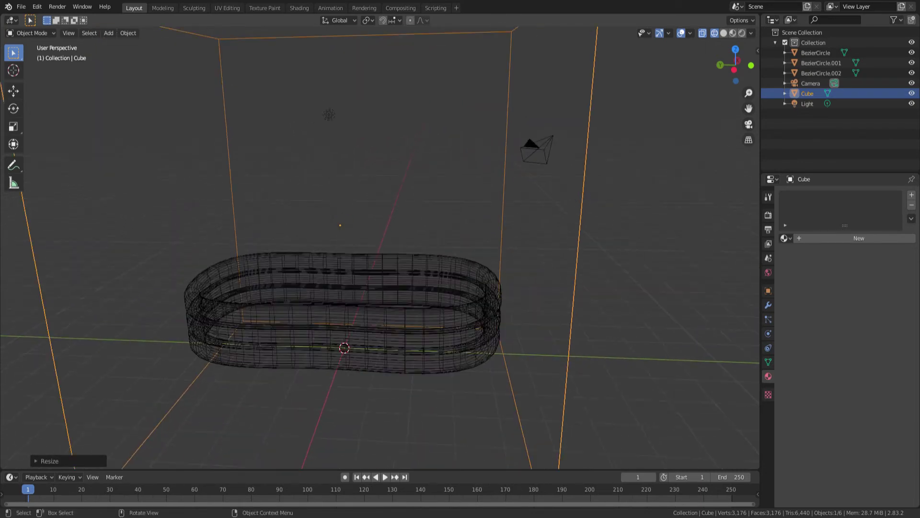
{"action": "key", "text": "alt+z"}
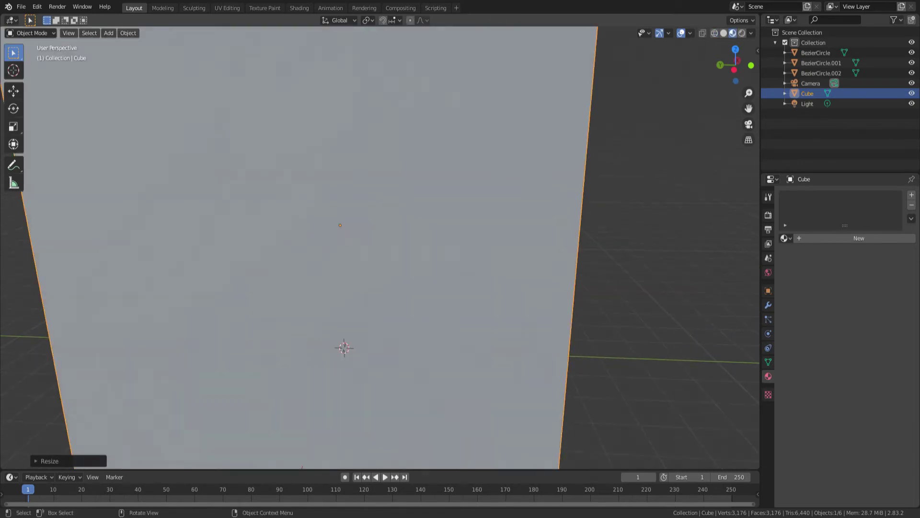
{"action": "scroll", "coordinate": [379, 247], "scroll_direction": "down", "scroll_amount": 4}
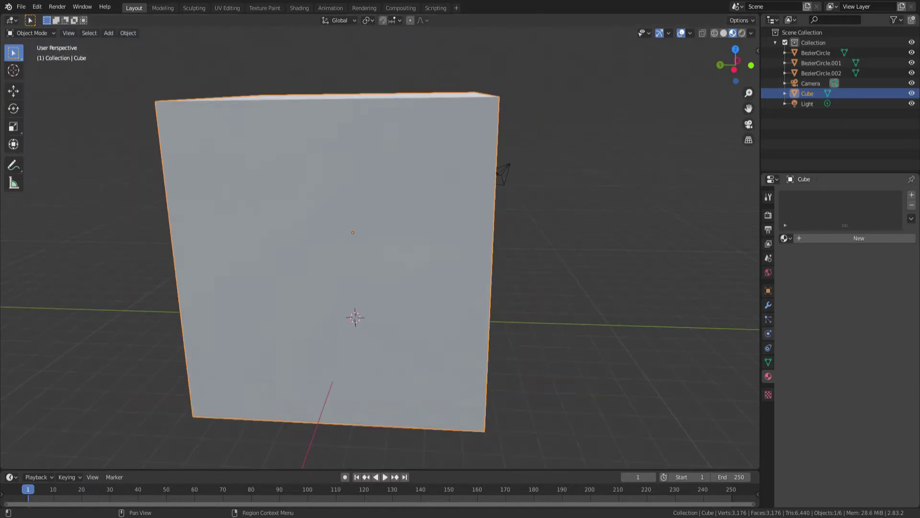
- Enable Fluid physics on the cube and set its type to Domain
{"action": "left_click", "coordinate": [768, 333]}
{"action": "left_click", "coordinate": [877, 218]}
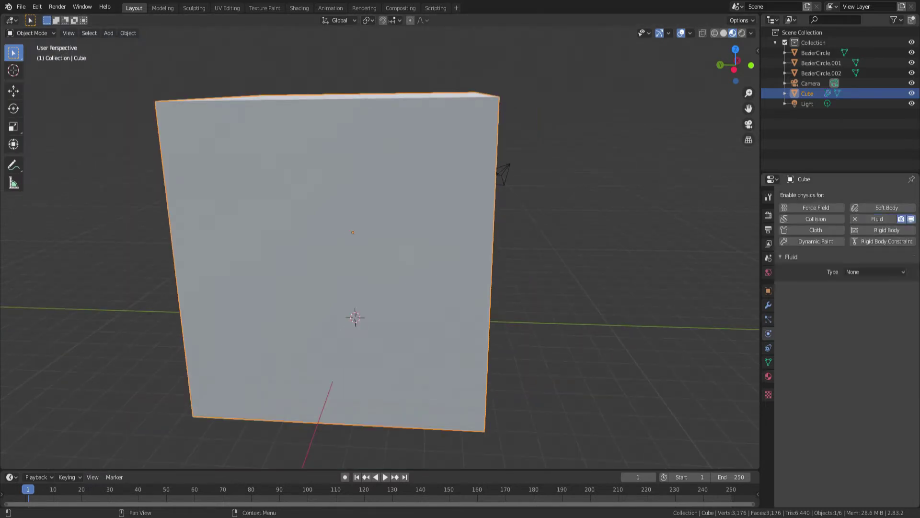
{"action": "left_click", "coordinate": [874, 271]}
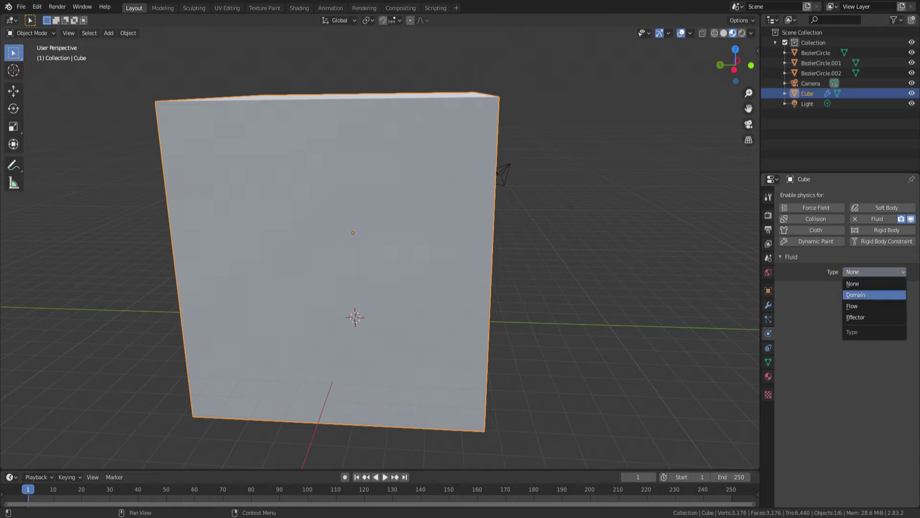
{"action": "left_click", "coordinate": [867, 294]}
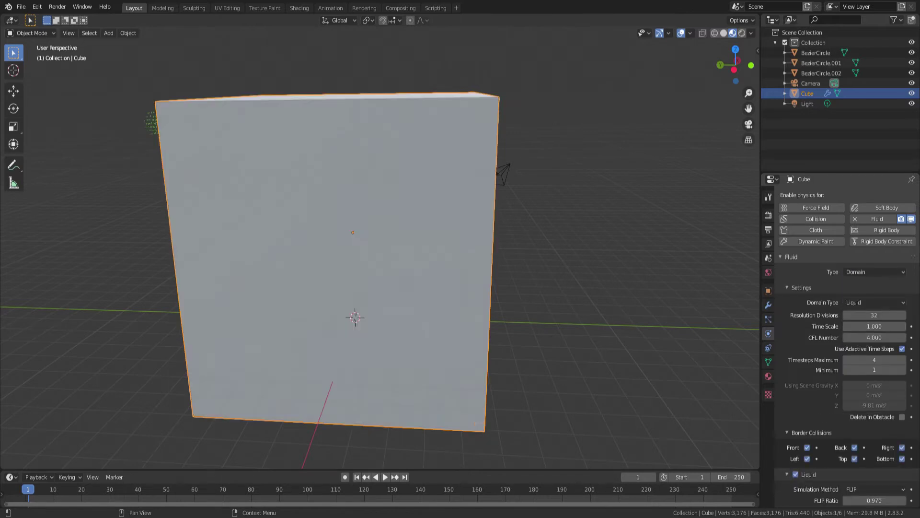
- Enable Mesh generation for the liquid domain and set its cache type to Modular
{"action": "scroll", "coordinate": [847, 345], "scroll_direction": "down", "scroll_amount": 1}
{"action": "scroll", "coordinate": [847, 345], "scroll_direction": "down", "scroll_amount": 10}
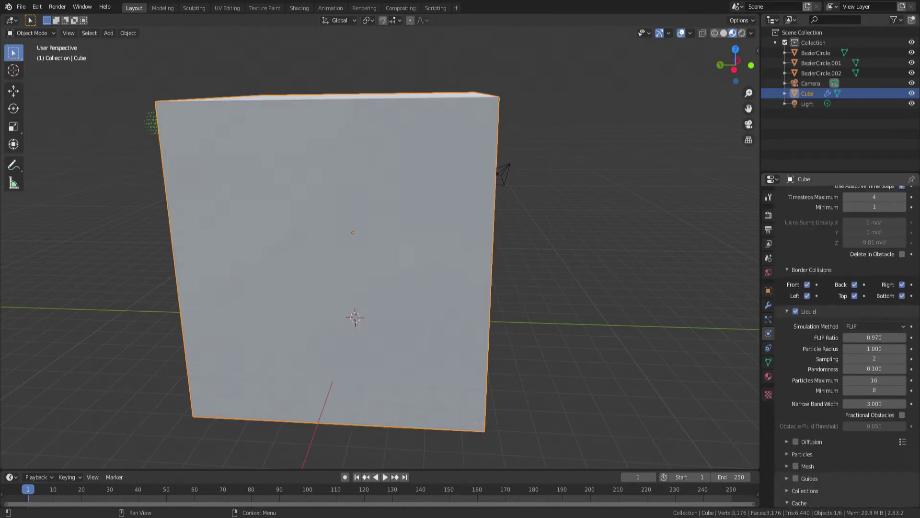
{"action": "left_click", "coordinate": [796, 405]}
{"action": "scroll", "coordinate": [848, 345], "scroll_direction": "down", "scroll_amount": 2}
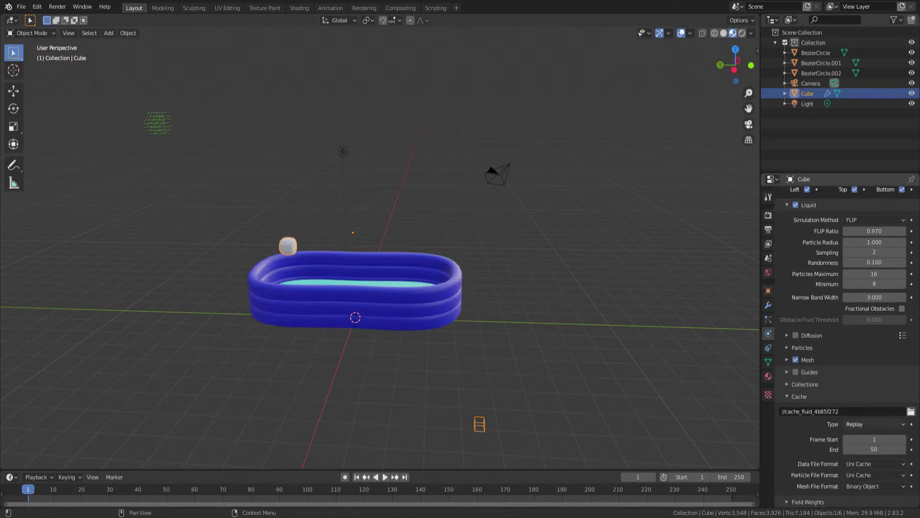
{"action": "left_click", "coordinate": [876, 424]}
{"action": "left_click", "coordinate": [870, 445]}
{"action": "scroll", "coordinate": [848, 345], "scroll_direction": "up", "scroll_amount": 6}
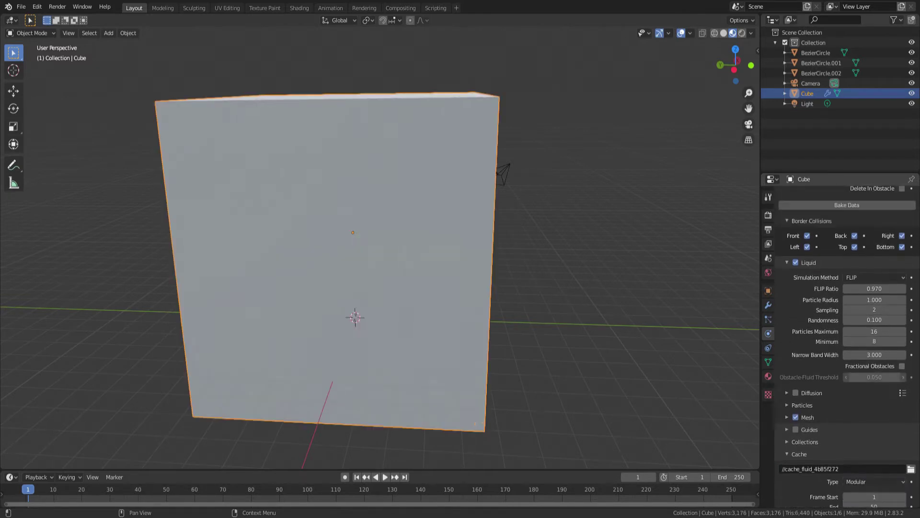
{"action": "scroll", "coordinate": [848, 345], "scroll_direction": "down", "scroll_amount": 7}
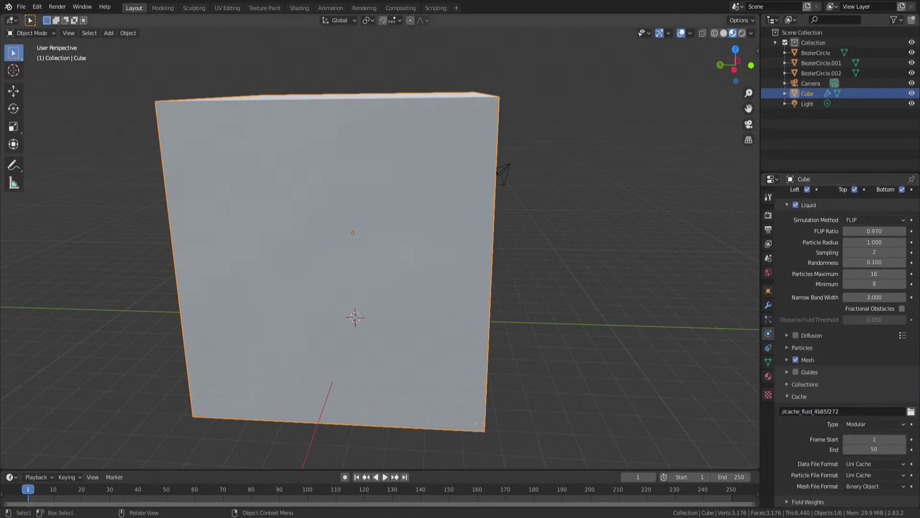
- Set the domain cube to display as Wire in the viewport and deselect it
{"action": "left_click", "coordinate": [769, 291]}
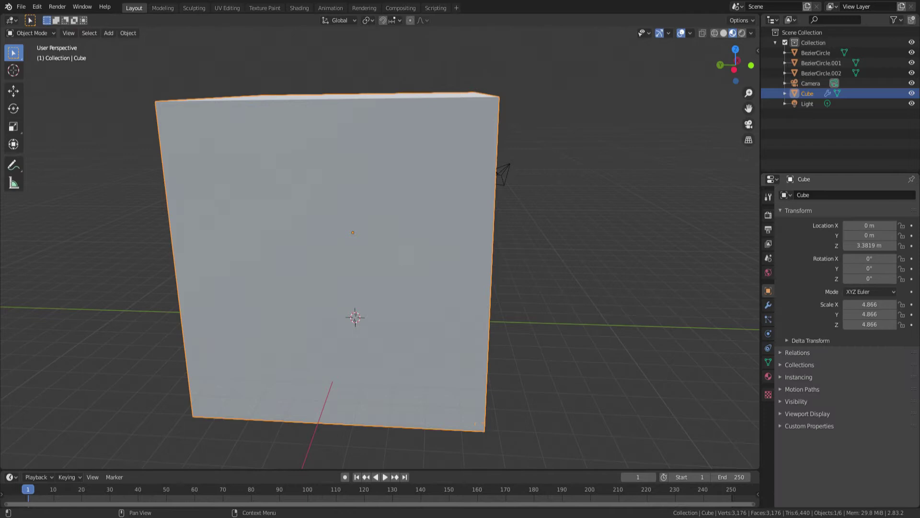
{"action": "left_click", "coordinate": [808, 414]}
{"action": "left_click", "coordinate": [875, 474]}
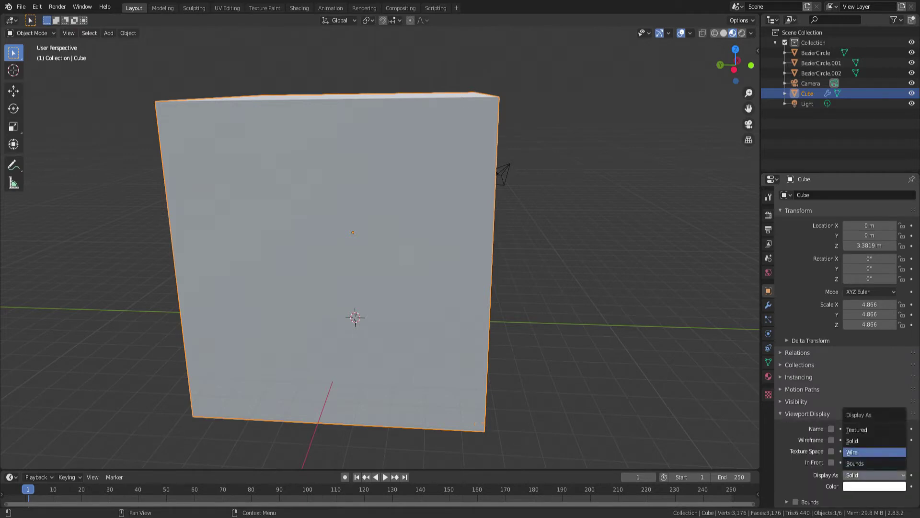
{"action": "left_click", "coordinate": [865, 452]}
{"action": "left_click", "coordinate": [575, 287]}
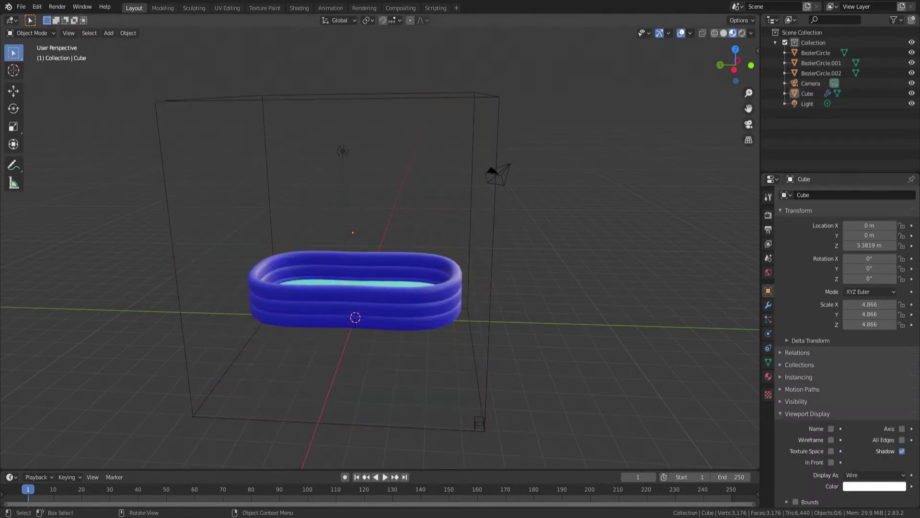
- Add a cylinder mesh and raise it along Z to about 3.53 m, above the pool
{"action": "middle_click_drag", "start_coordinate": [575, 287], "coordinate": [569, 292]}
{"action": "left_click", "coordinate": [108, 33]}
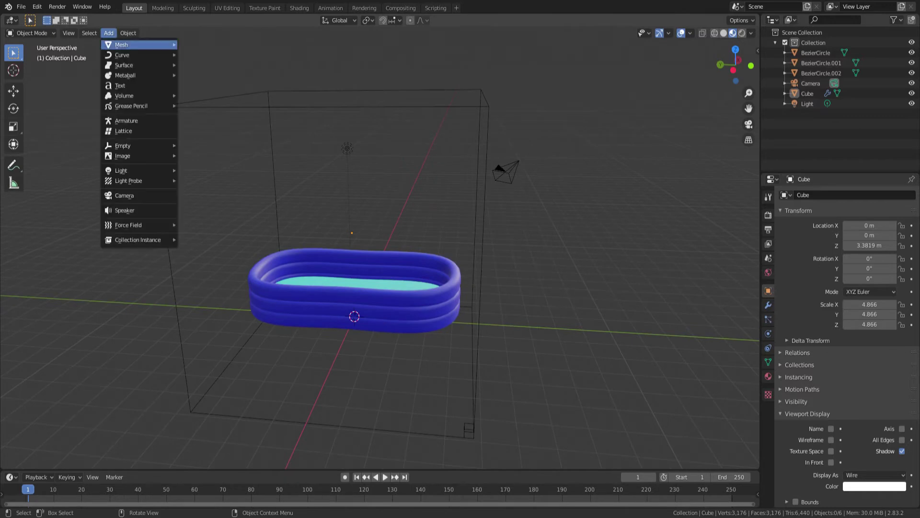
{"action": "mouse_move", "coordinate": [122, 45]}
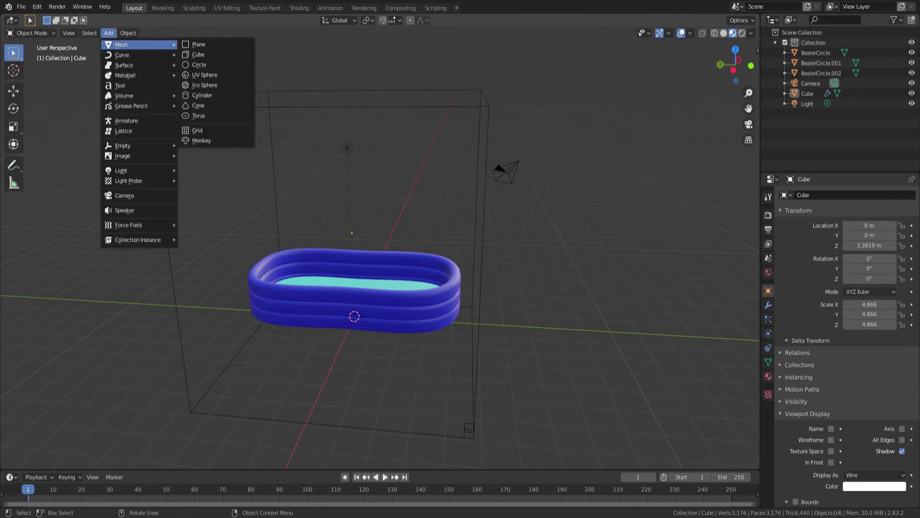
{"action": "left_click", "coordinate": [202, 95]}
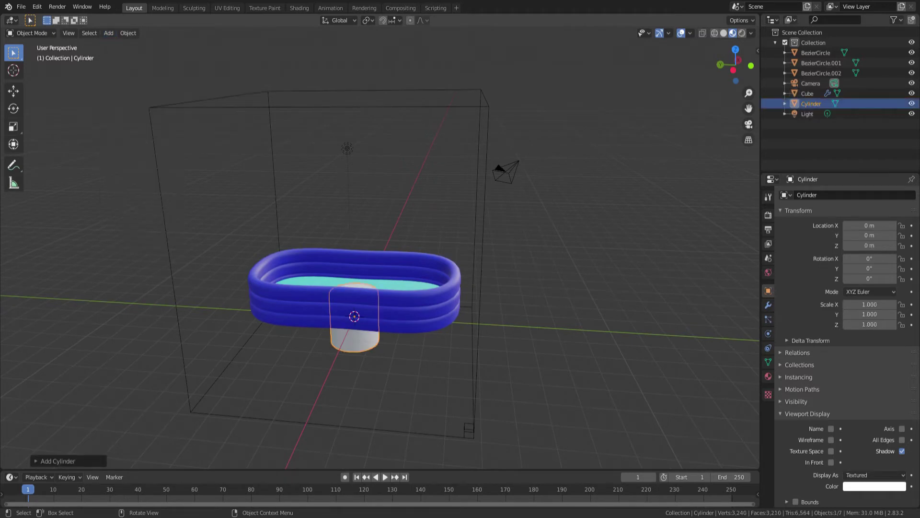
{"action": "key", "text": "g"}
{"action": "key", "text": "z"}
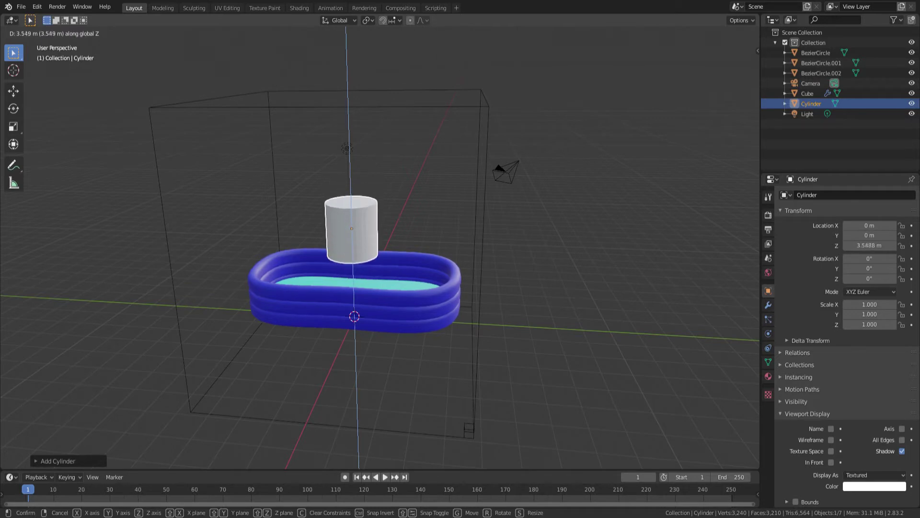
{"action": "key", "text": "Return"}
- Rotate the cylinder 90° about the X axis and scale it down uniformly to about 0.26
{"action": "type", "text": "rx90"}
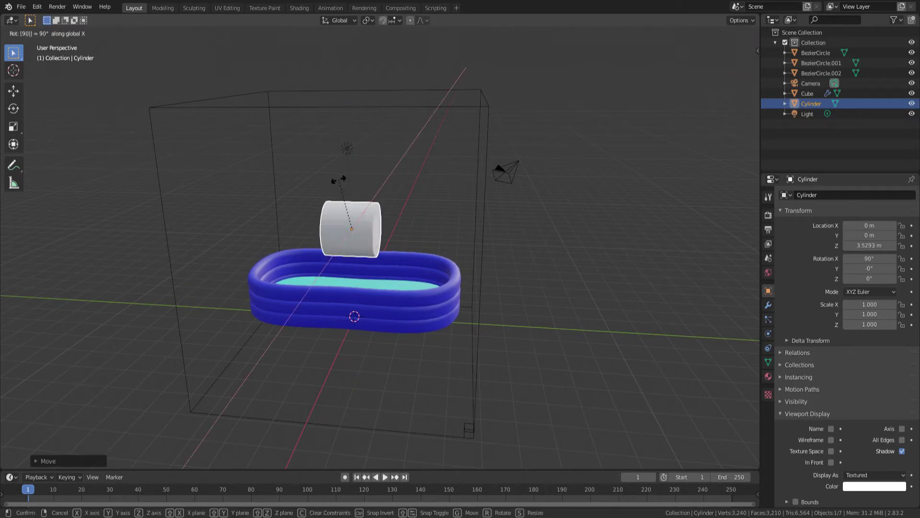
{"action": "key", "text": "Return"}
{"action": "middle_click_drag", "start_coordinate": [342, 178], "coordinate": [357, 238]}
{"action": "key", "text": "s"}
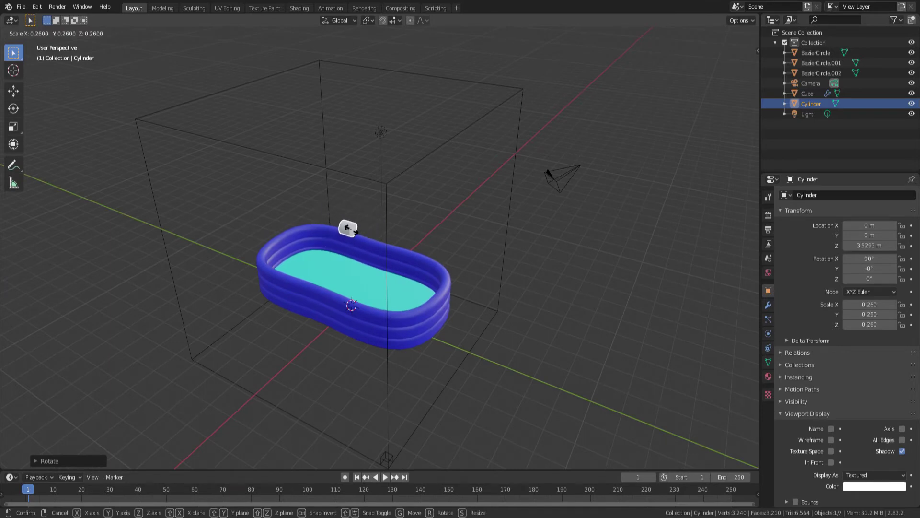
{"action": "key", "text": "Return"}
{"action": "key", "text": "s"}
{"action": "key", "text": "Return"}
- Move the cylinder about 2.49 m along Y so it sits over one end of the pool
{"action": "middle_click_drag", "start_coordinate": [349, 233], "coordinate": [354, 197]}
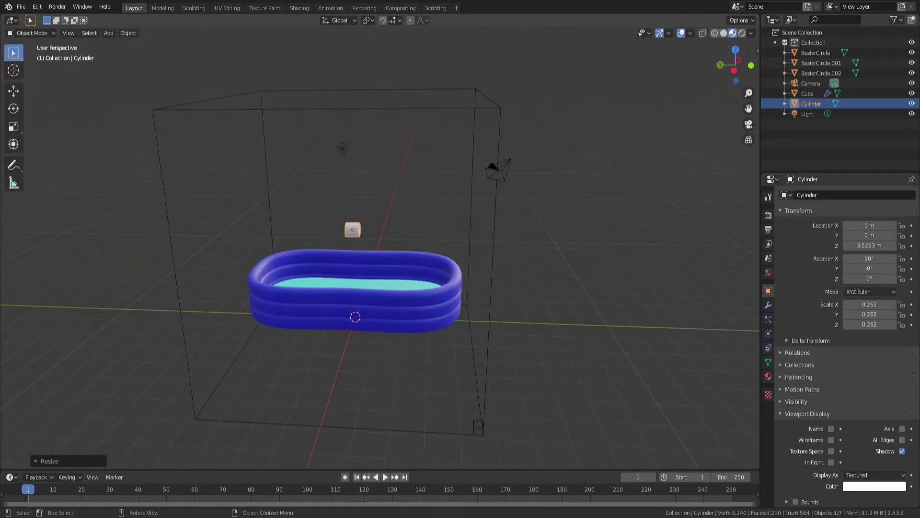
{"action": "key", "text": "g"}
{"action": "key", "text": "y"}
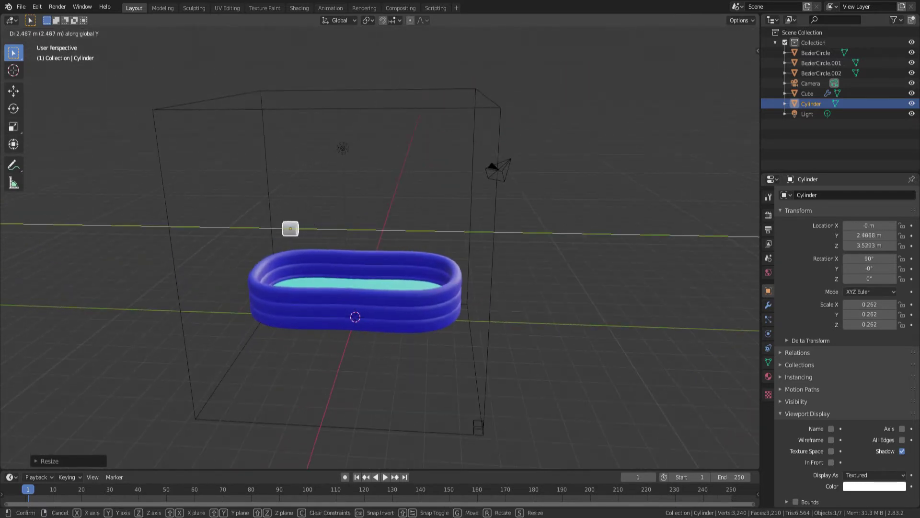
{"action": "left_click", "coordinate": [290, 229]}
{"action": "right_click", "coordinate": [290, 229]}
{"action": "left_click", "coordinate": [290, 231]}
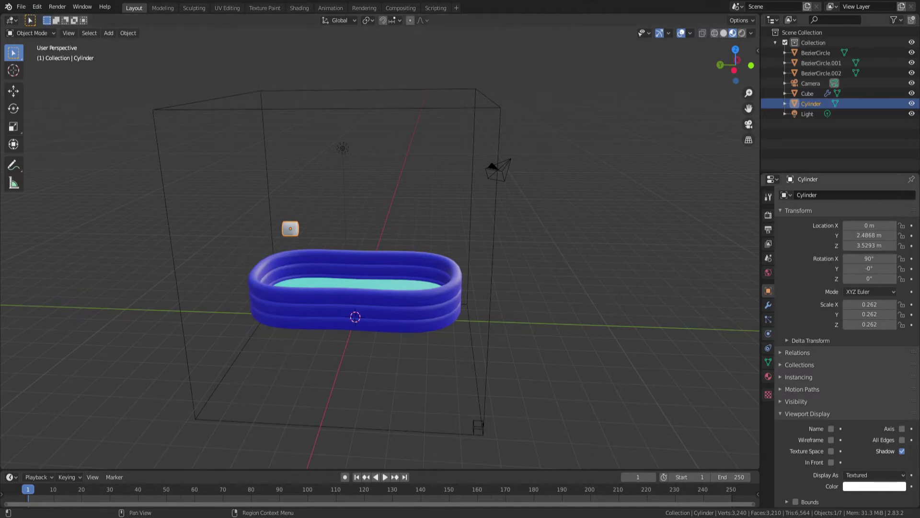
- Enable Fluid physics on the cylinder as a Flow, with flow type Liquid and flow behavior Inflow
{"action": "left_click", "coordinate": [769, 333]}
{"action": "left_click", "coordinate": [877, 219]}
{"action": "left_click", "coordinate": [875, 272]}
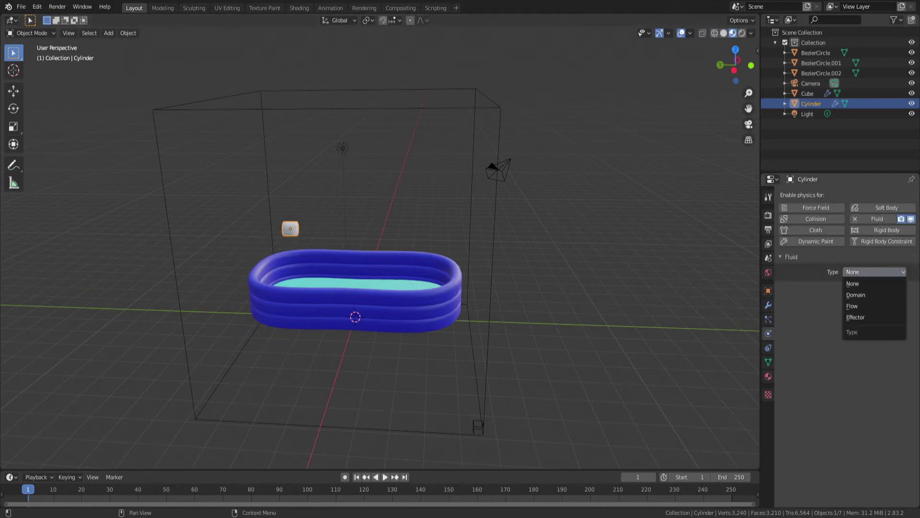
{"action": "left_click", "coordinate": [858, 306]}
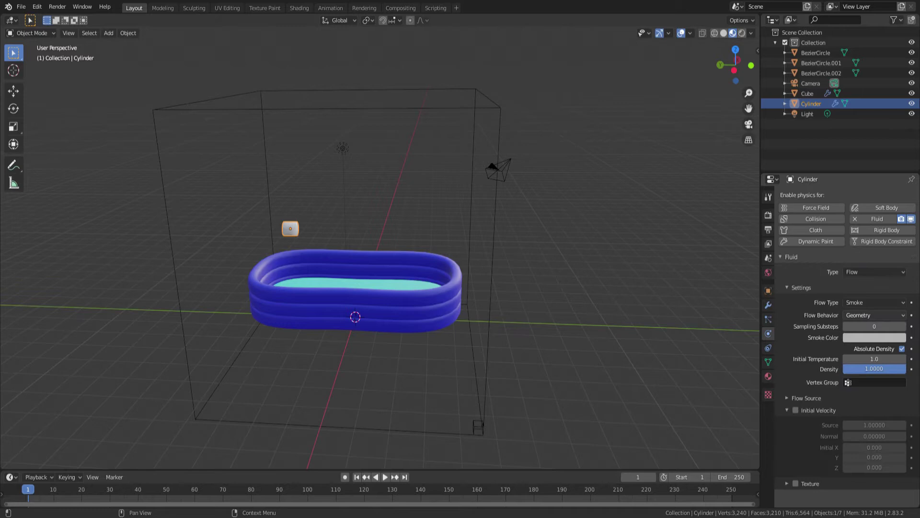
{"action": "left_click", "coordinate": [875, 302]}
{"action": "left_click", "coordinate": [858, 337]}
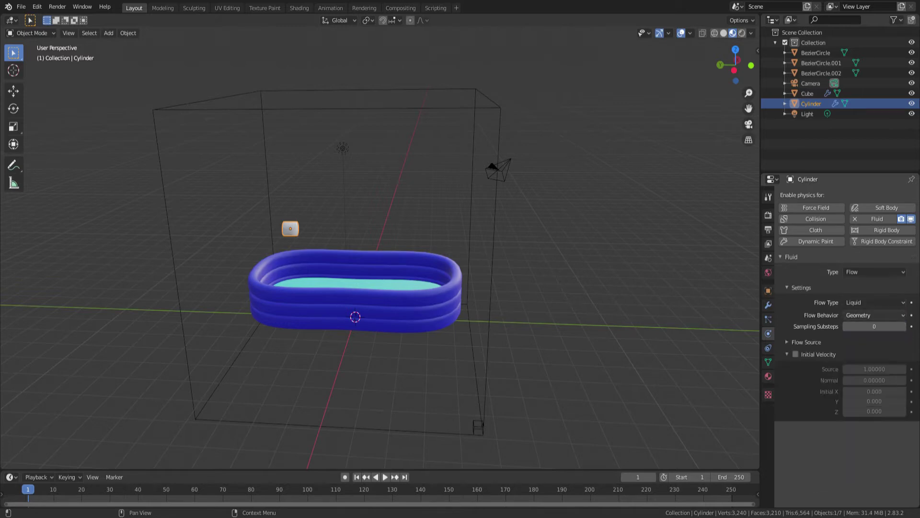
{"action": "left_click", "coordinate": [875, 315]}
{"action": "left_click", "coordinate": [858, 327]}
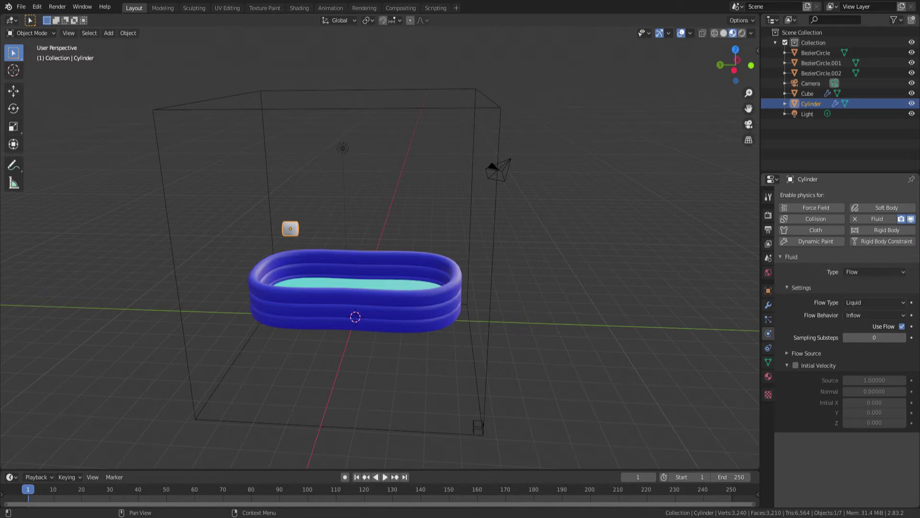
- Enable Initial Velocity for the cylinder's inflow, set its Y value to -0.25, and deselect the cylinder
{"action": "left_click", "coordinate": [795, 365]}
{"action": "left_click", "coordinate": [875, 412]}
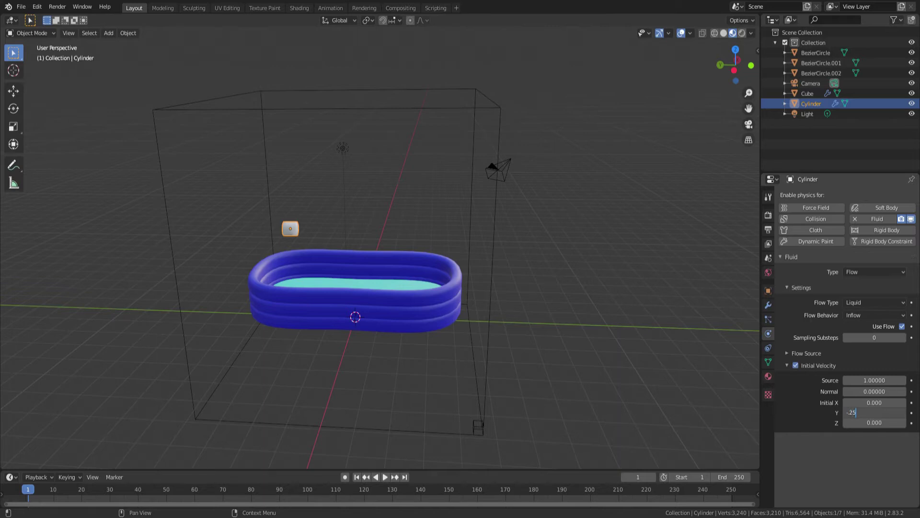
{"action": "type", "text": ".25"}
{"action": "key", "text": "Return"}
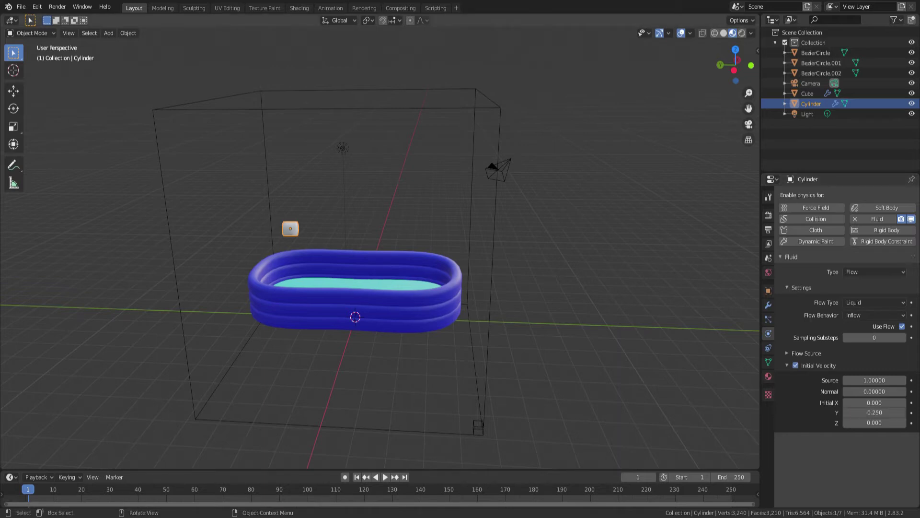
{"action": "key", "text": "alt+a"}
{"action": "middle_click_drag", "start_coordinate": [383, 268], "coordinate": [389, 269]}
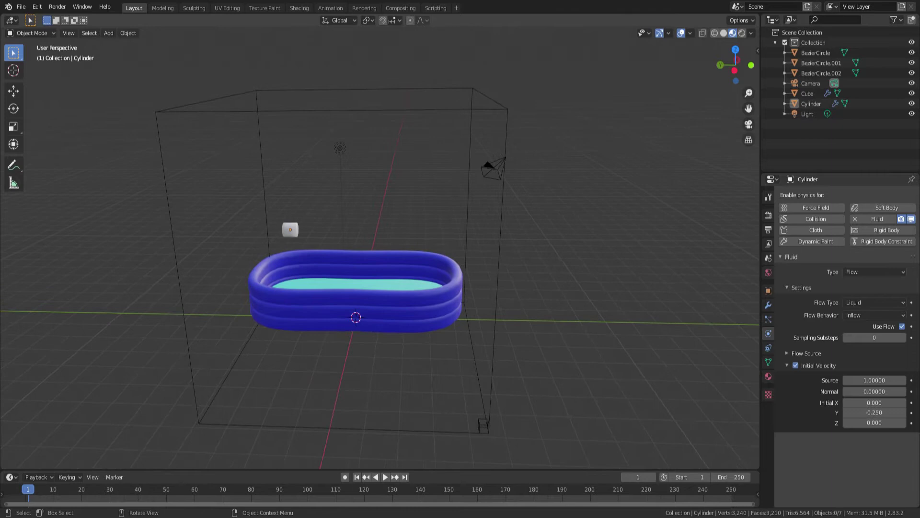
- Bake the fluid data of the domain cube and play the animation to check the particle stream
{"action": "left_click", "coordinate": [499, 264]}
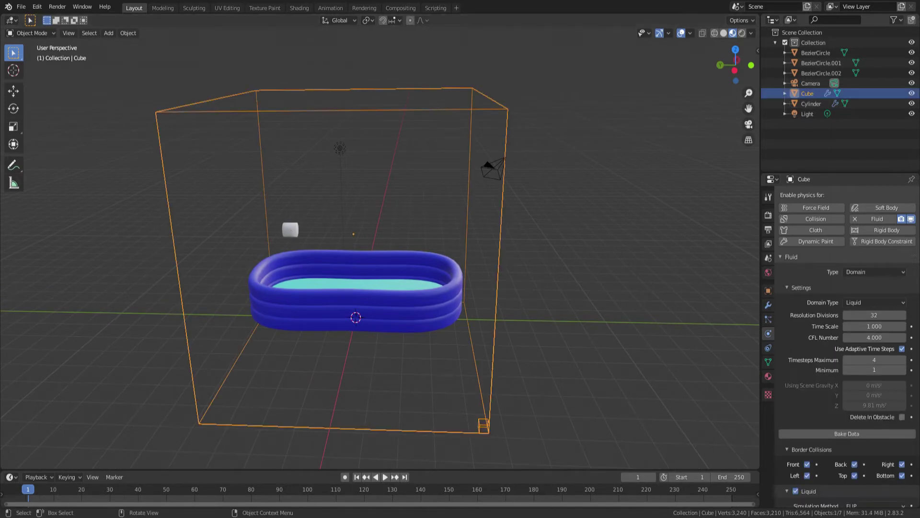
{"action": "left_click", "coordinate": [847, 434]}
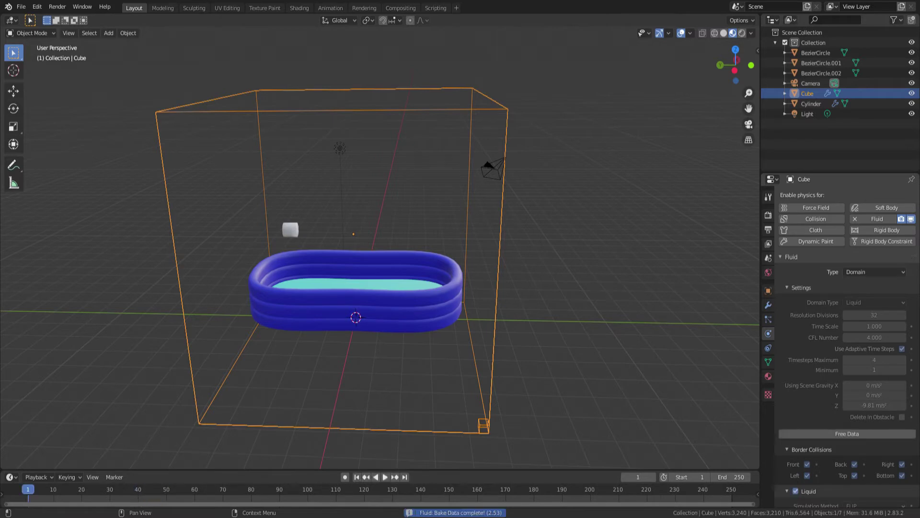
{"action": "key", "text": "space"}
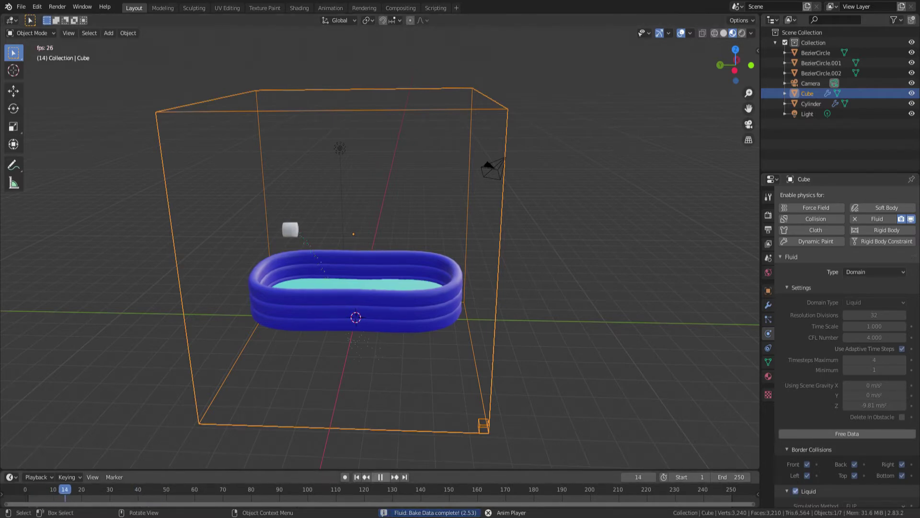
{"action": "middle_click_drag", "start_coordinate": [431, 269], "coordinate": [422, 254]}
{"action": "key", "text": "space"}
- Bake the liquid mesh of the domain cube from its Mesh settings
{"action": "scroll", "coordinate": [847, 432], "scroll_direction": "down", "scroll_amount": 12}
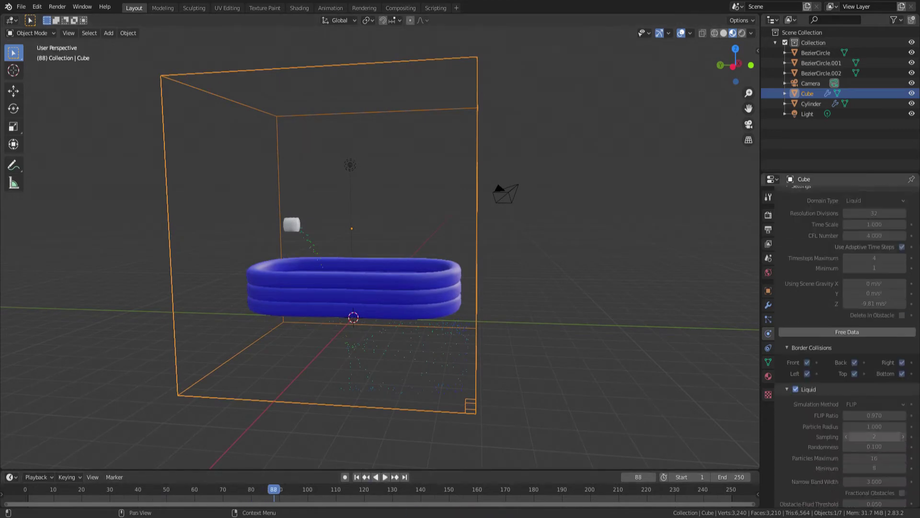
{"action": "scroll", "coordinate": [847, 383], "scroll_direction": "up", "scroll_amount": 5}
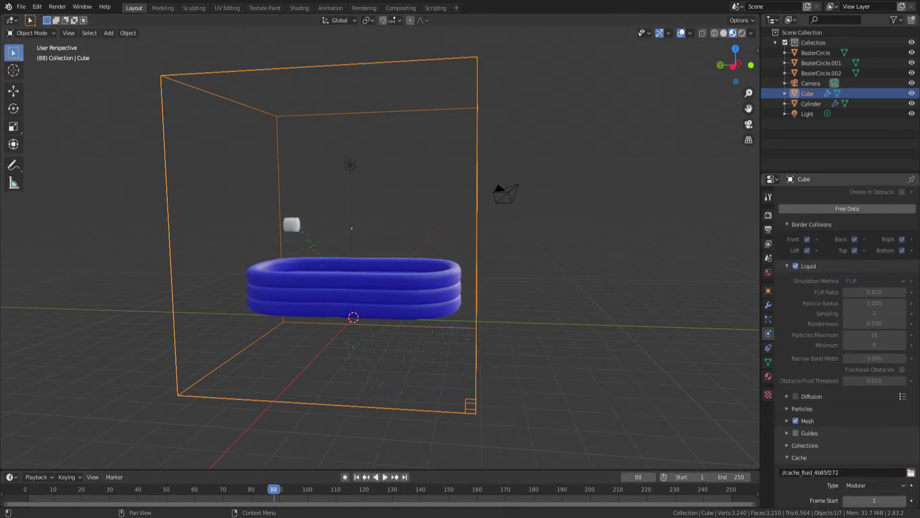
{"action": "left_click", "coordinate": [788, 460]}
{"action": "scroll", "coordinate": [815, 451], "scroll_direction": "down", "scroll_amount": 4}
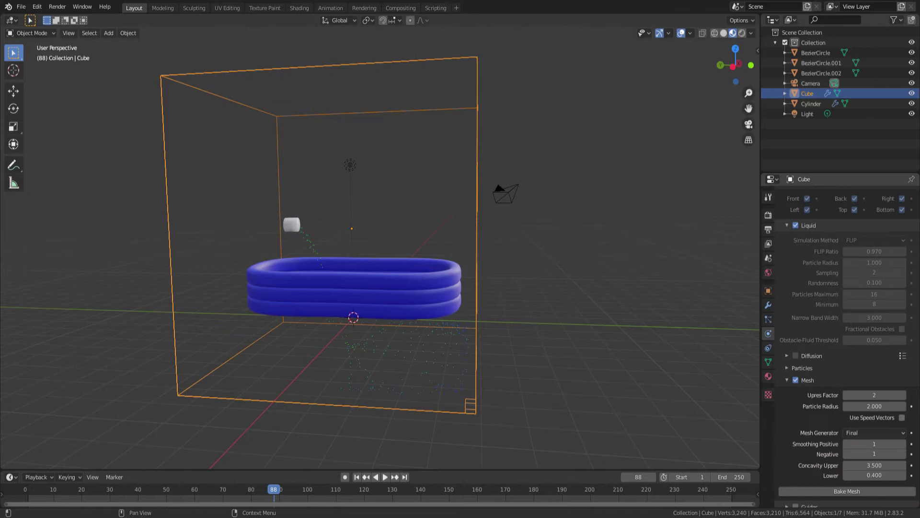
{"action": "left_click", "coordinate": [847, 490]}
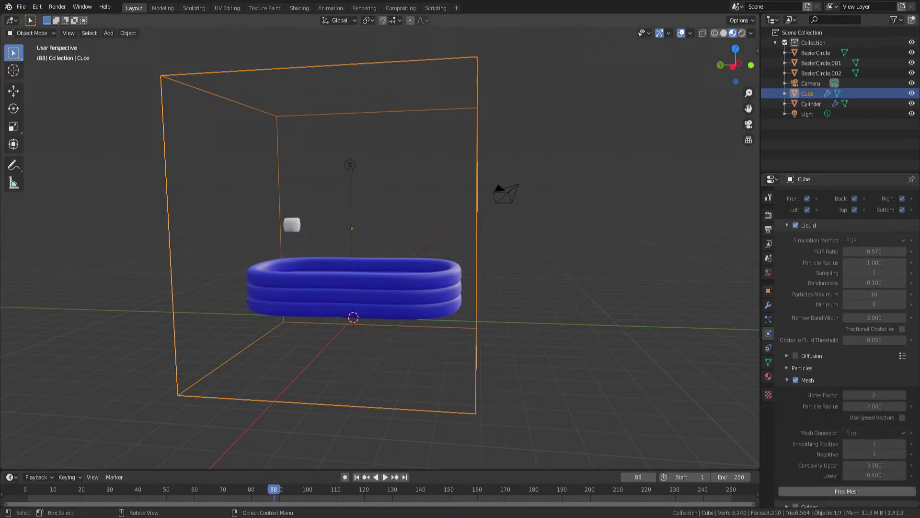
- Play the liquid mesh animation from the first frame, inspect how it meets the pool, and return to frame 1
{"action": "left_click", "coordinate": [356, 477]}
{"action": "left_click", "coordinate": [385, 477]}
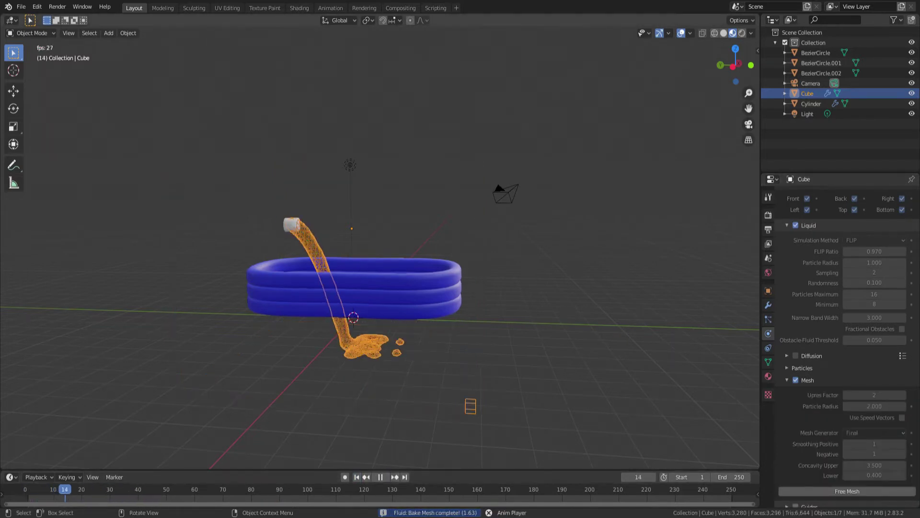
{"action": "middle_click_drag", "start_coordinate": [384, 297], "coordinate": [359, 331]}
{"action": "left_click", "coordinate": [380, 477]}
{"action": "left_click", "coordinate": [356, 477]}
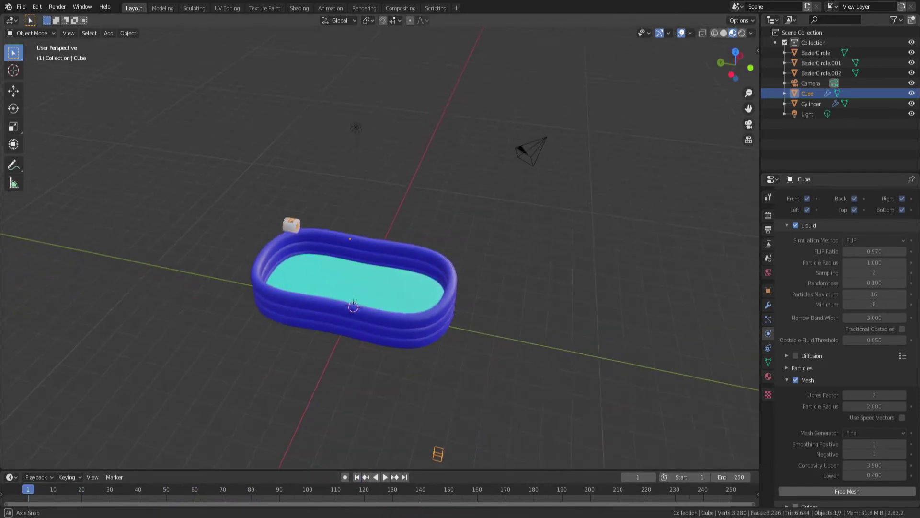
- Enable Fluid physics on the pool's bottom ring and set its type to Effector
{"action": "middle_click_drag", "start_coordinate": [398, 278], "coordinate": [401, 277]}
{"action": "left_click", "coordinate": [374, 337]}
{"action": "middle_click_drag", "start_coordinate": [374, 337], "coordinate": [392, 317]}
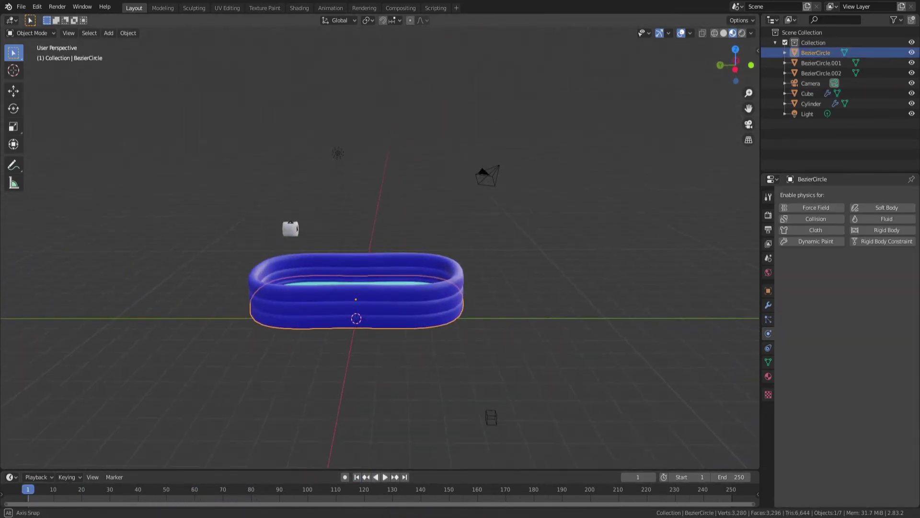
{"action": "left_click", "coordinate": [882, 219]}
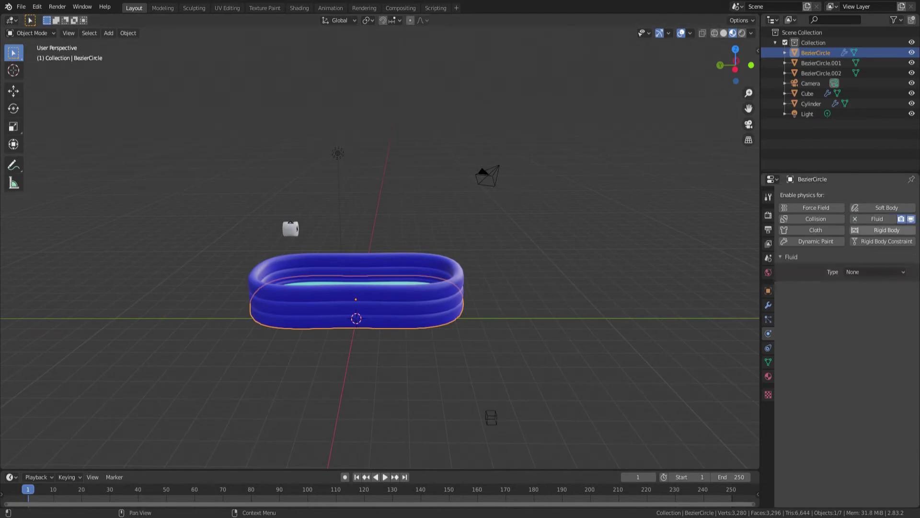
{"action": "left_click", "coordinate": [875, 272]}
{"action": "left_click", "coordinate": [856, 317]}
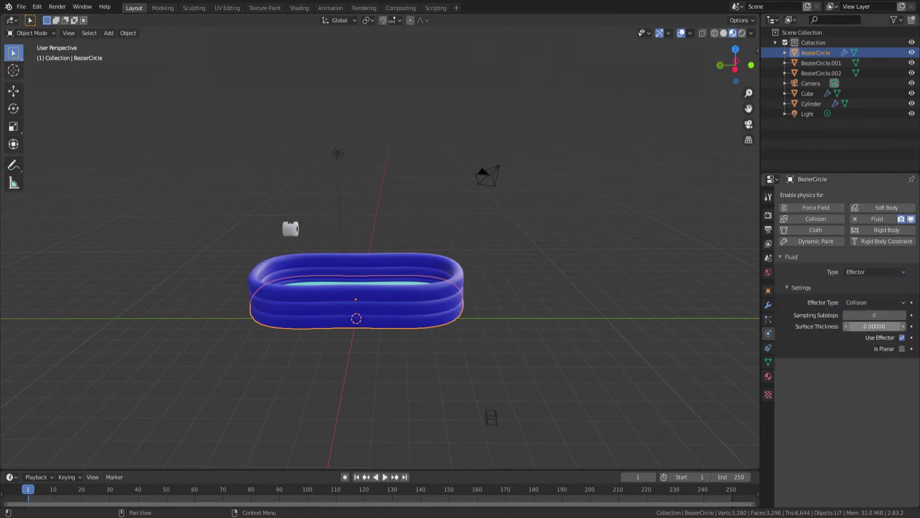
- Enable Fluid physics on the pool's middle ring and set its type to Effector
{"action": "left_click", "coordinate": [422, 307]}
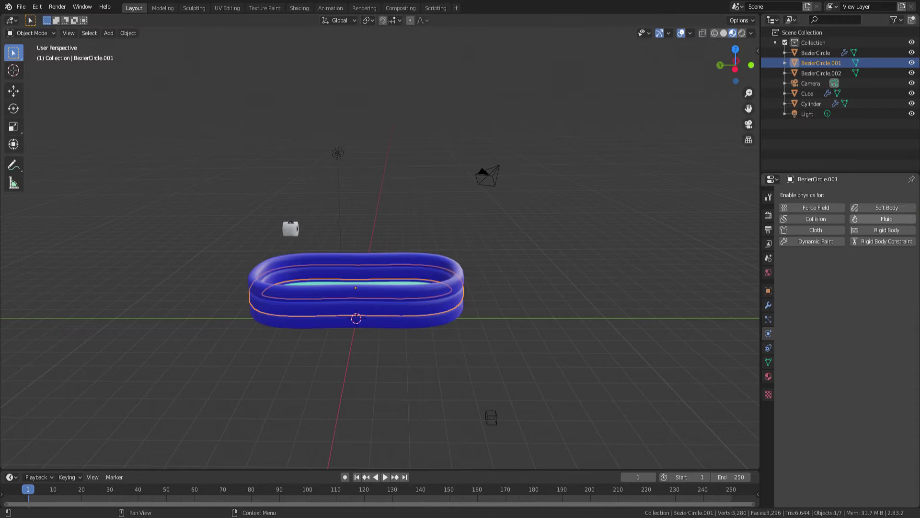
{"action": "left_click", "coordinate": [877, 219]}
{"action": "left_click", "coordinate": [875, 272]}
{"action": "left_click", "coordinate": [856, 317]}
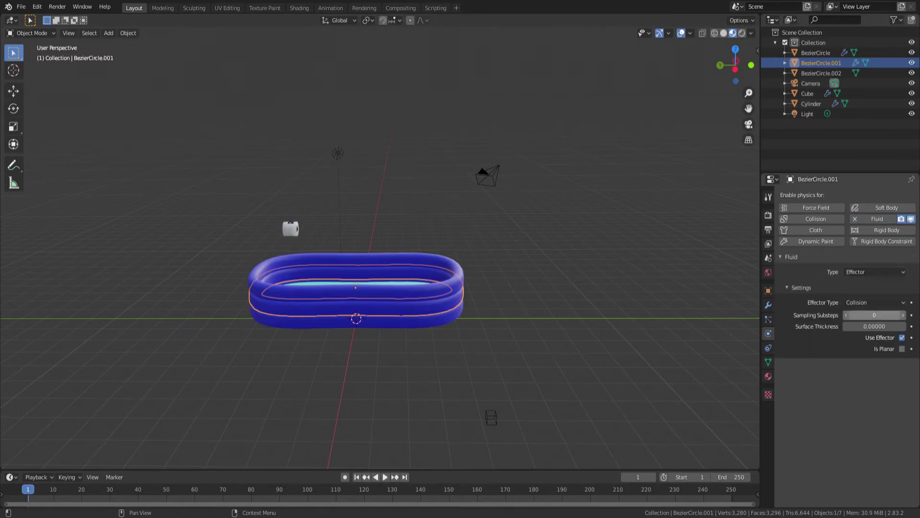
- Enable Fluid physics on the pool's top ring, set its type to Effector, and deselect it
{"action": "left_click", "coordinate": [821, 73]}
{"action": "left_click", "coordinate": [878, 218]}
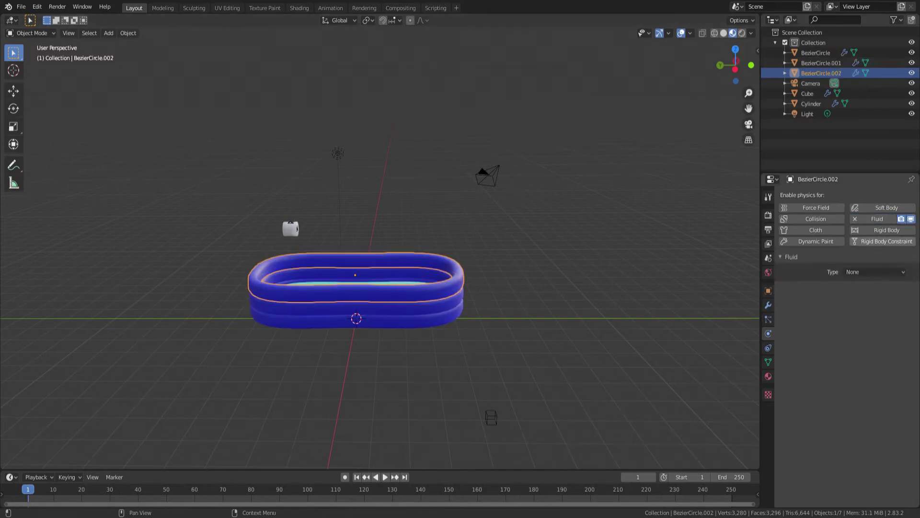
{"action": "left_click", "coordinate": [875, 272]}
{"action": "left_click", "coordinate": [856, 318]}
{"action": "left_click", "coordinate": [566, 287]}
{"action": "middle_click_drag", "start_coordinate": [566, 288], "coordinate": [554, 292]}
- Free the domain cube's baked fluid data and bake it again with the pool rings as effectors
{"action": "left_click", "coordinate": [468, 432]}
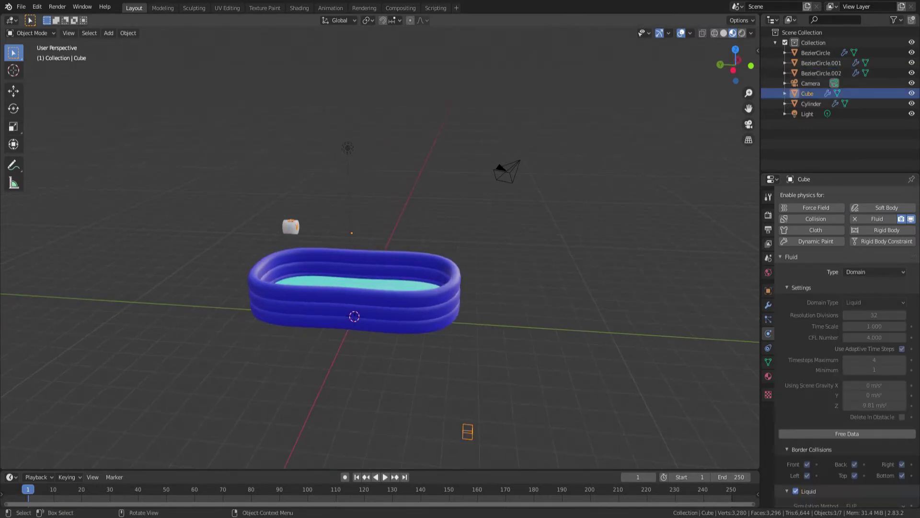
{"action": "left_click", "coordinate": [847, 434]}
{"action": "left_click", "coordinate": [847, 434]}
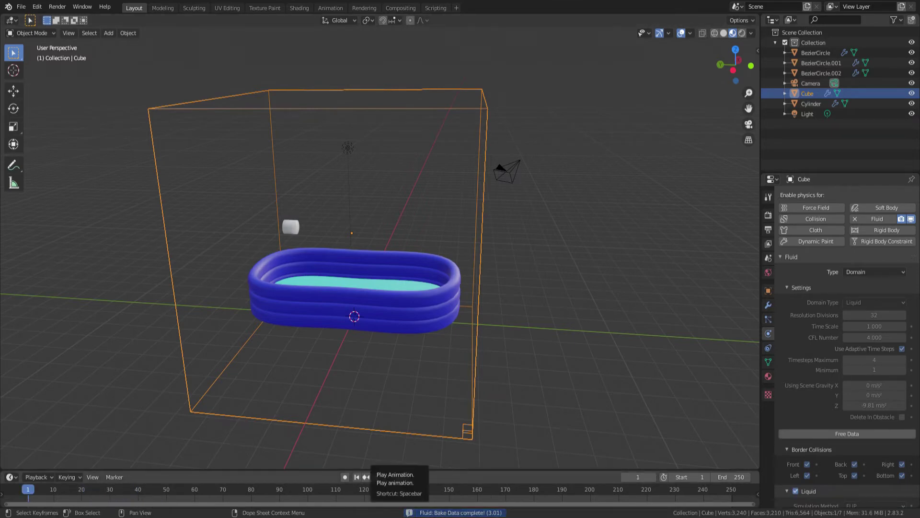
- Play the rebaked simulation to check how the particles behave in the pool, and return to frame 1
{"action": "left_click", "coordinate": [380, 477]}
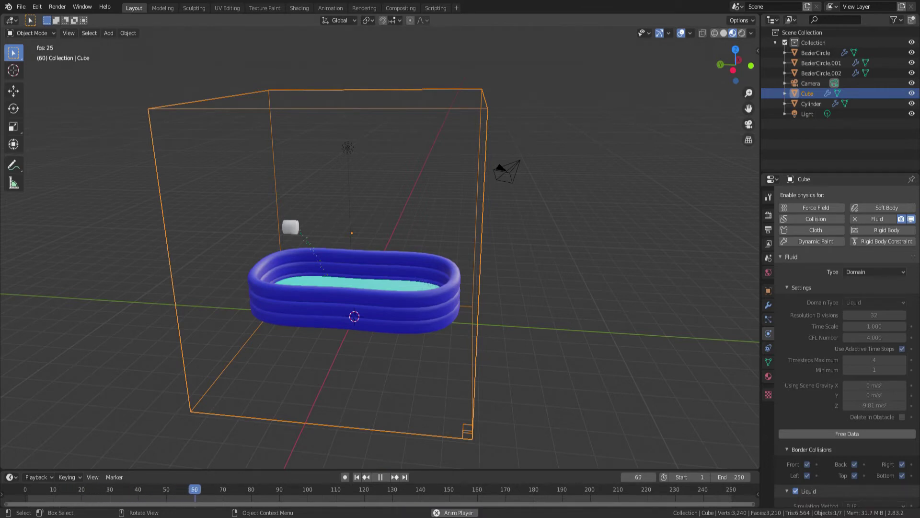
{"action": "middle_click_drag", "start_coordinate": [383, 268], "coordinate": [389, 284]}
{"action": "key", "text": "Escape"}
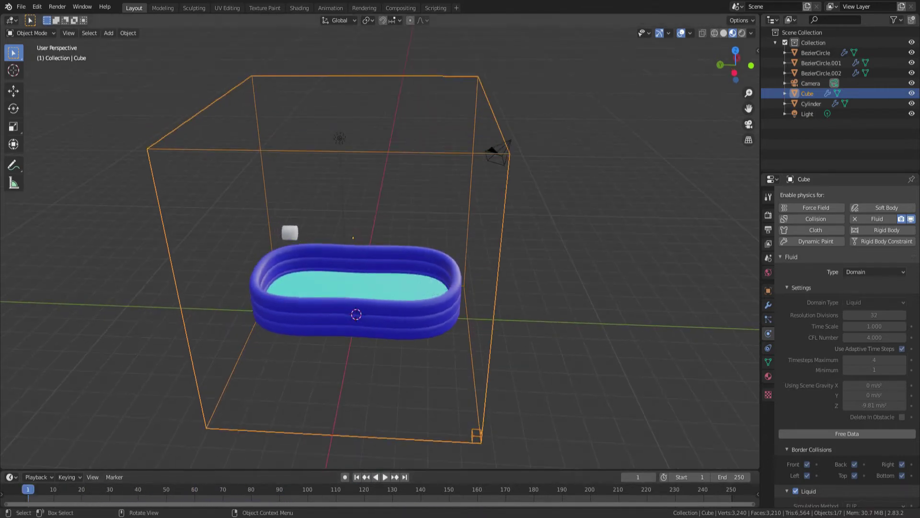
- Bake the liquid mesh of the fluid domain cube
{"action": "scroll", "coordinate": [847, 335], "scroll_direction": "down", "scroll_amount": 10}
{"action": "scroll", "coordinate": [875, 465], "scroll_direction": "down", "scroll_amount": 5}
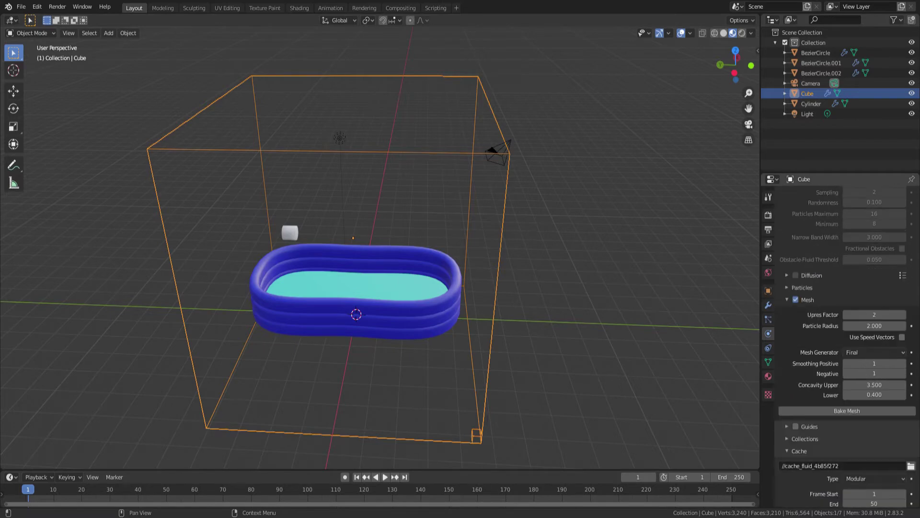
{"action": "left_click", "coordinate": [847, 411]}
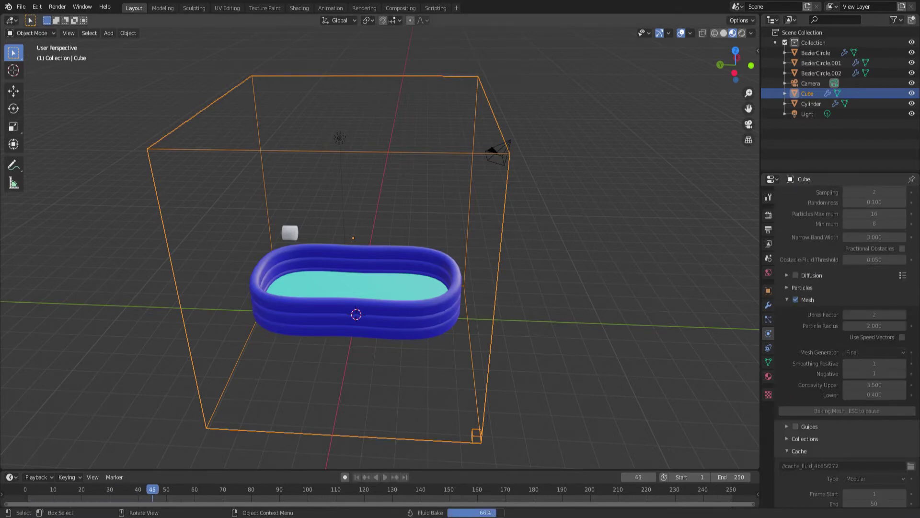
- Play the meshed liquid simulation while viewing the pool from several angles, and return to frame 1
{"action": "key", "text": "space"}
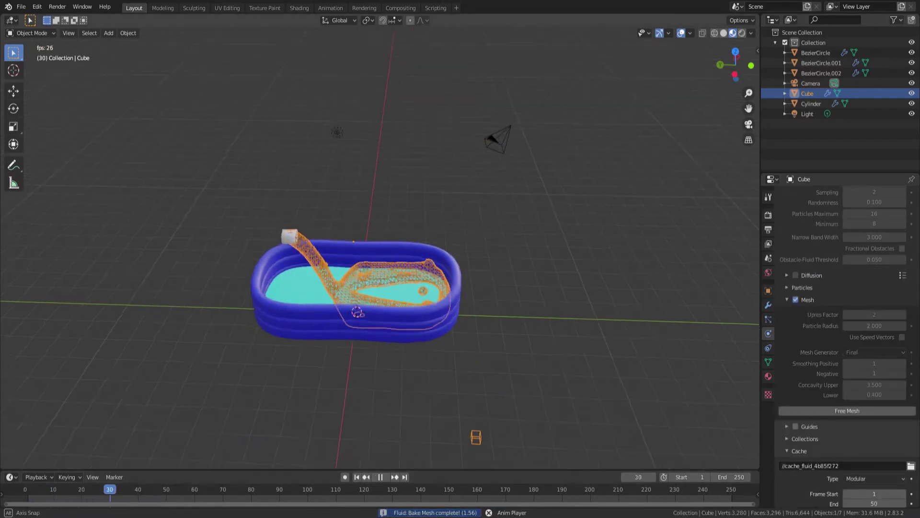
{"action": "middle_click_drag", "start_coordinate": [379, 249], "coordinate": [379, 265]}
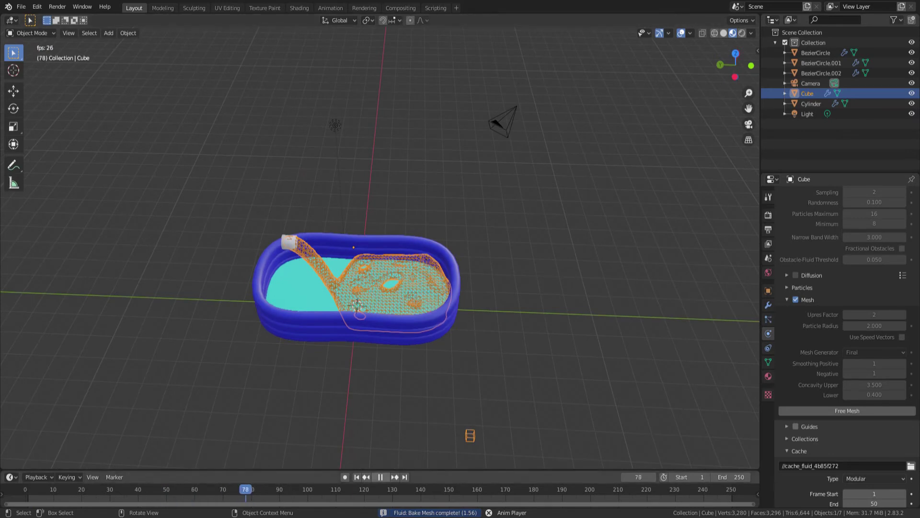
{"action": "left_click", "coordinate": [380, 477]}
{"action": "left_click", "coordinate": [356, 477]}
{"action": "middle_click_drag", "start_coordinate": [379, 288], "coordinate": [365, 281]}
{"action": "middle_click_drag", "start_coordinate": [384, 238], "coordinate": [386, 236]}
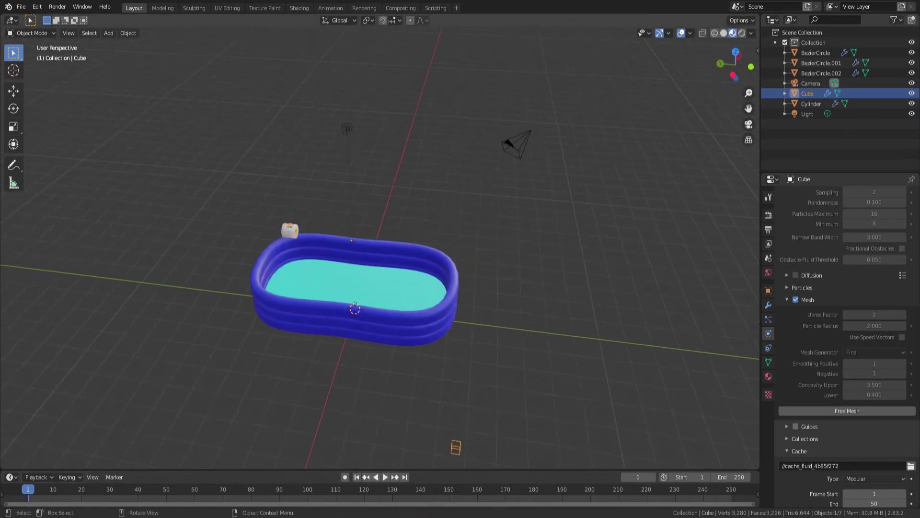
- Free the domain cube's baked mesh and its baked fluid data
{"action": "scroll", "coordinate": [844, 345], "scroll_direction": "down", "scroll_amount": 3}
{"action": "left_click", "coordinate": [847, 370]}
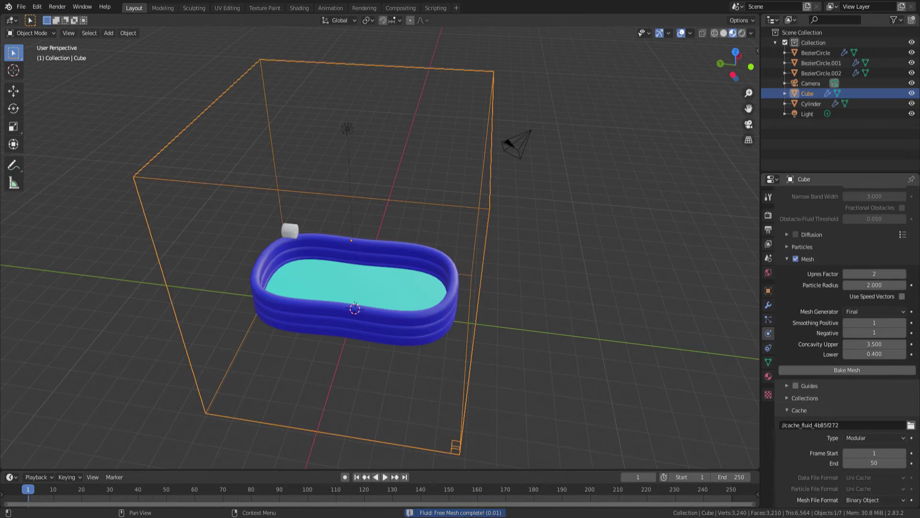
{"action": "scroll", "coordinate": [847, 371], "scroll_direction": "up", "scroll_amount": 10}
{"action": "left_click", "coordinate": [847, 352]}
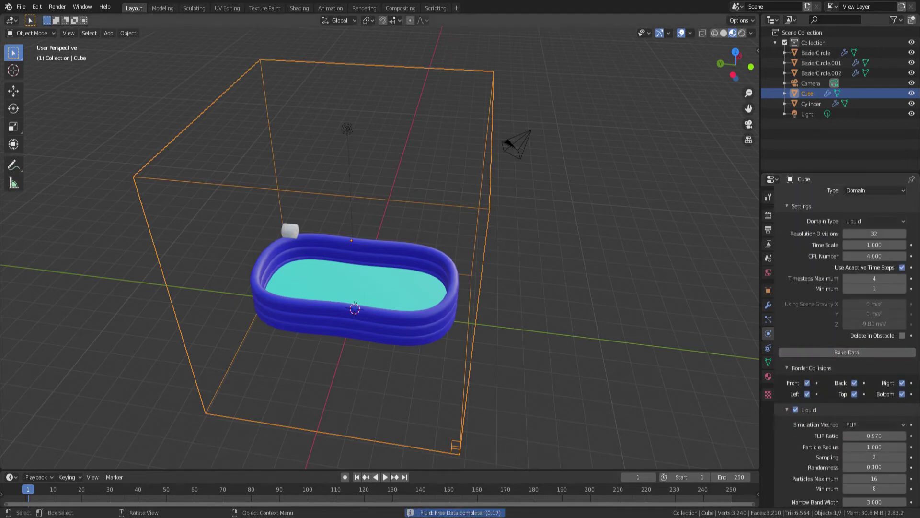
- Set the domain cache's end frame to 150 and bake the fluid data
{"action": "scroll", "coordinate": [847, 351], "scroll_direction": "down", "scroll_amount": 10}
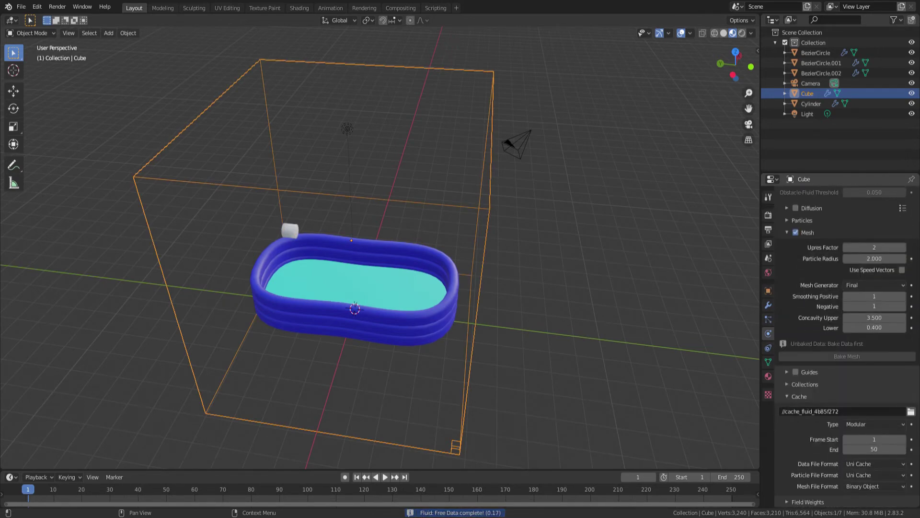
{"action": "left_click", "coordinate": [875, 449]}
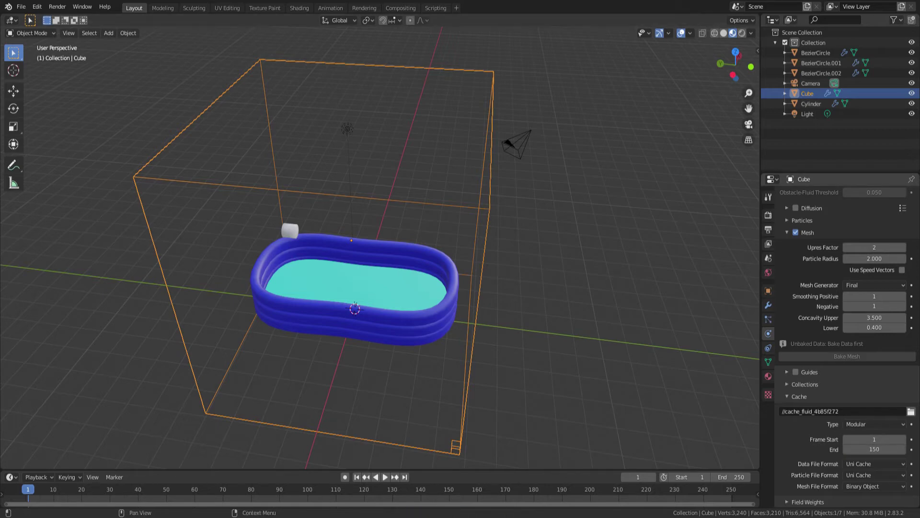
{"action": "scroll", "coordinate": [847, 345], "scroll_direction": "up", "scroll_amount": 12}
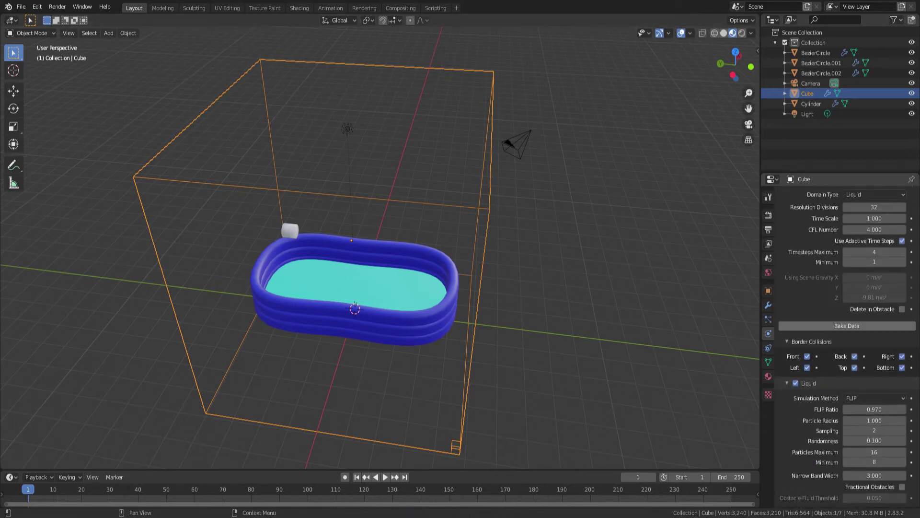
{"action": "left_click", "coordinate": [847, 326]}
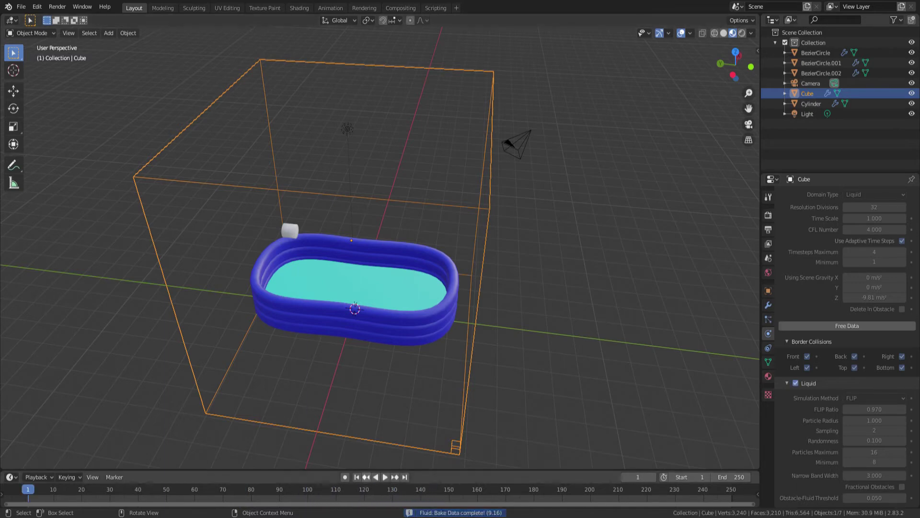
- Play the longer particle simulation to check how the pool fills, and return to frame 1
{"action": "left_click", "coordinate": [385, 477]}
{"action": "mouse_move", "coordinate": [384, 336]}
{"action": "middle_mouse_down"}
{"action": "mouse_move", "coordinate": [391, 312]}
{"action": "mouse_move", "coordinate": [388, 321]}
{"action": "middle_mouse_up"}
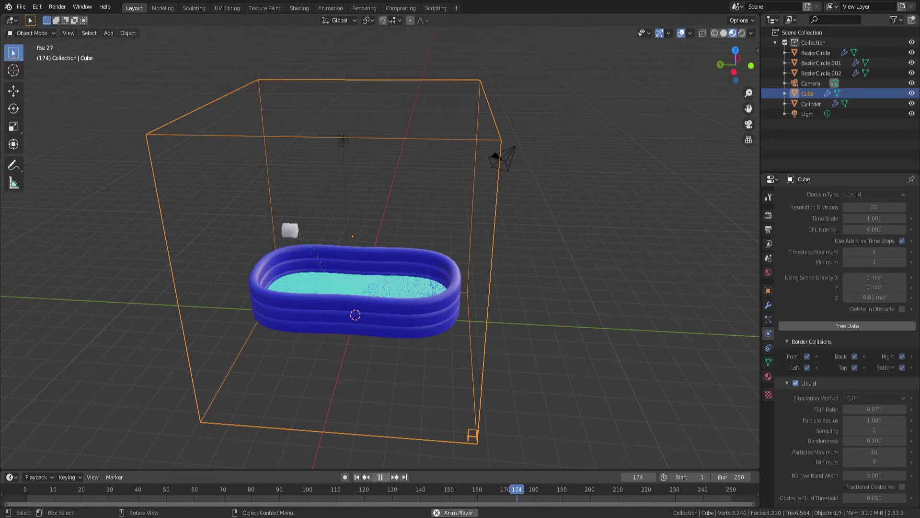
{"action": "left_click", "coordinate": [381, 477]}
{"action": "left_click", "coordinate": [357, 477]}
- Bake the domain's liquid mesh for the extended frame range
{"action": "scroll", "coordinate": [874, 462], "scroll_direction": "down", "scroll_amount": 5}
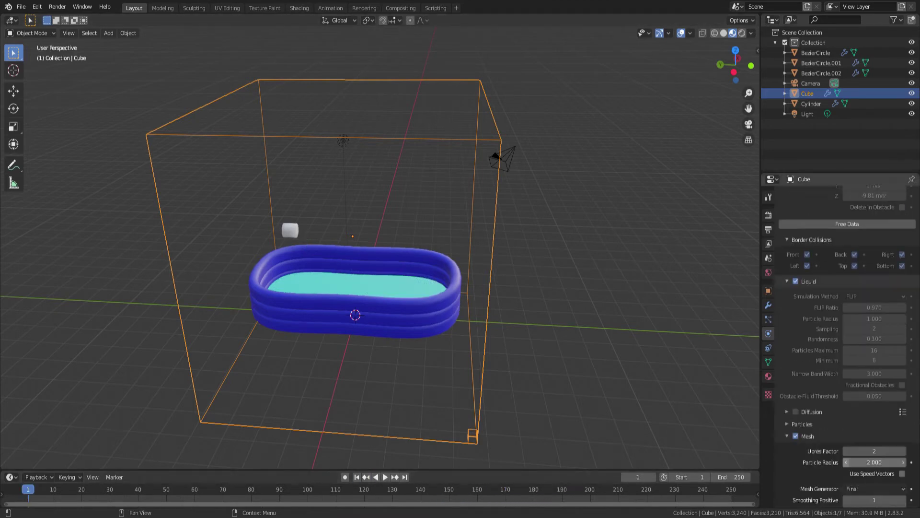
{"action": "scroll", "coordinate": [874, 462], "scroll_direction": "down", "scroll_amount": 7}
{"action": "left_click", "coordinate": [847, 405]}
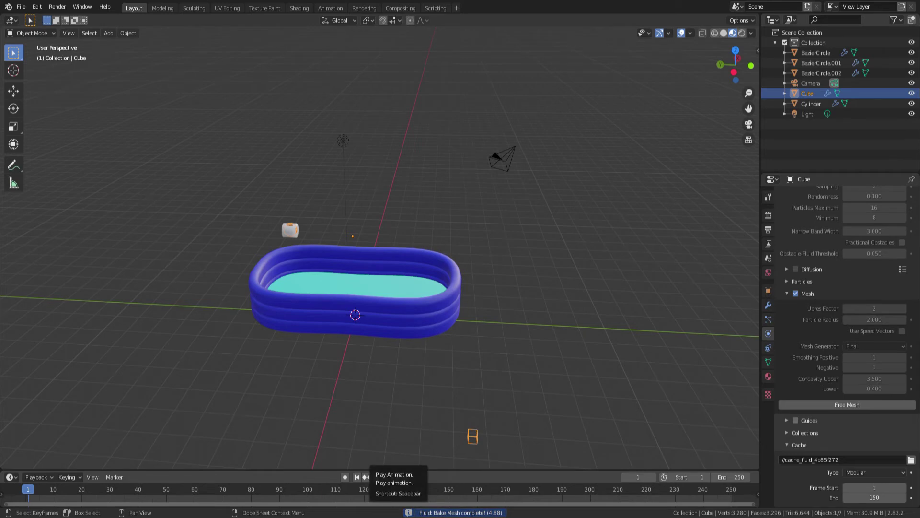
- Play the extended liquid mesh simulation to examine the flow into the pool, and return to frame 1
{"action": "left_click", "coordinate": [385, 477]}
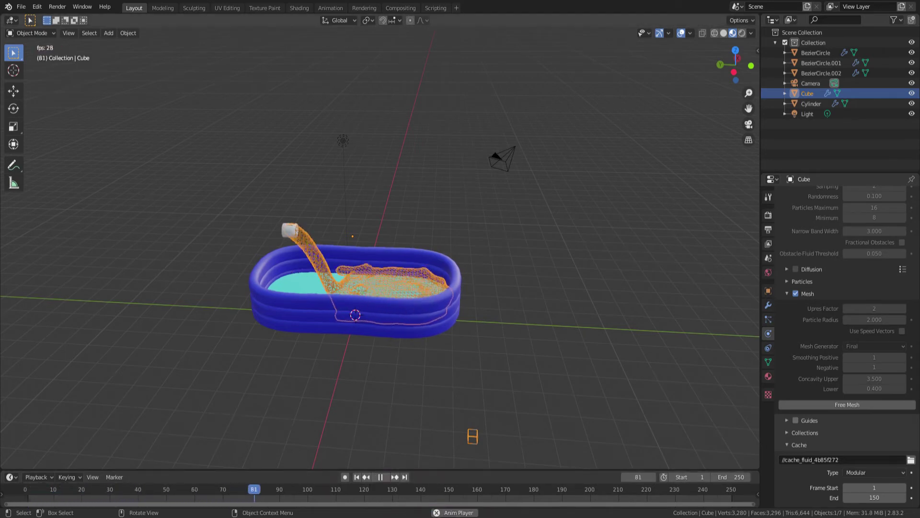
{"action": "middle_click_drag", "start_coordinate": [408, 288], "coordinate": [405, 297]}
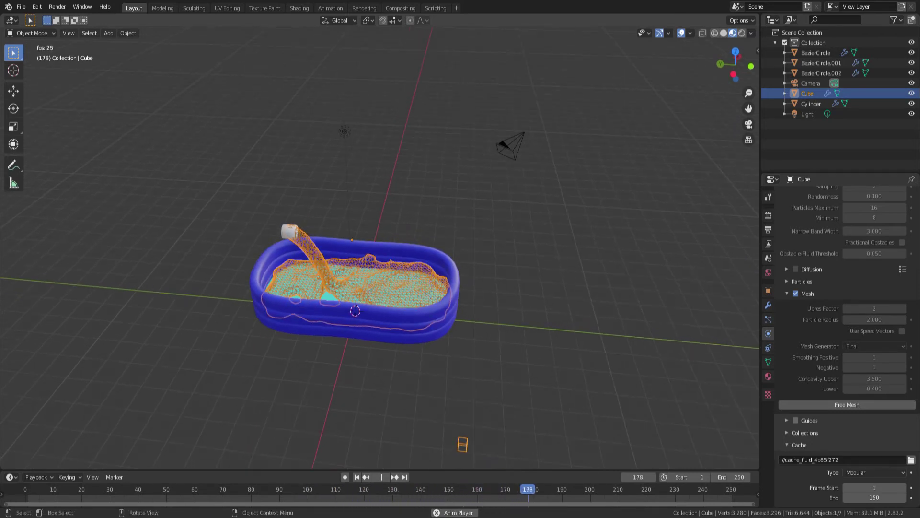
{"action": "key", "text": "Escape"}
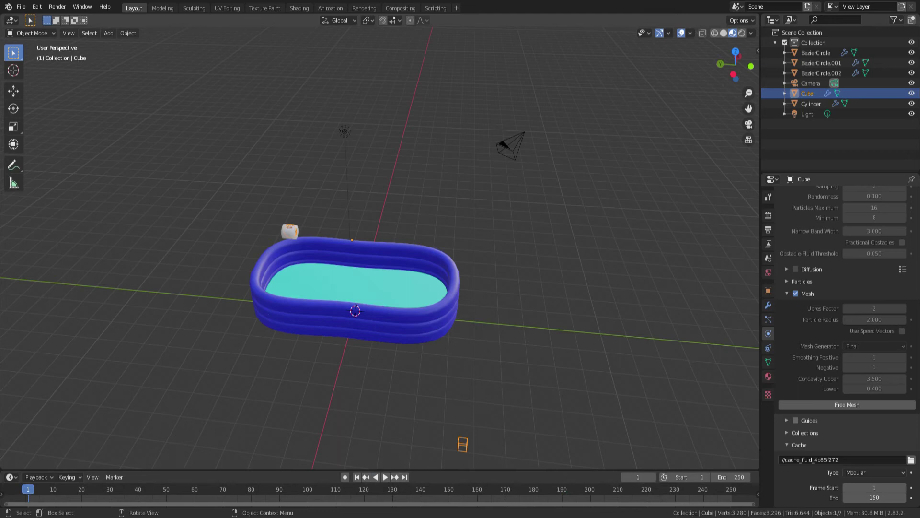
- Move the inflow cylinder about 0.59 m along the global Y axis, away from the pool's centre, and scale it up slightly
{"action": "left_click", "coordinate": [290, 232]}
{"action": "key", "text": "g"}
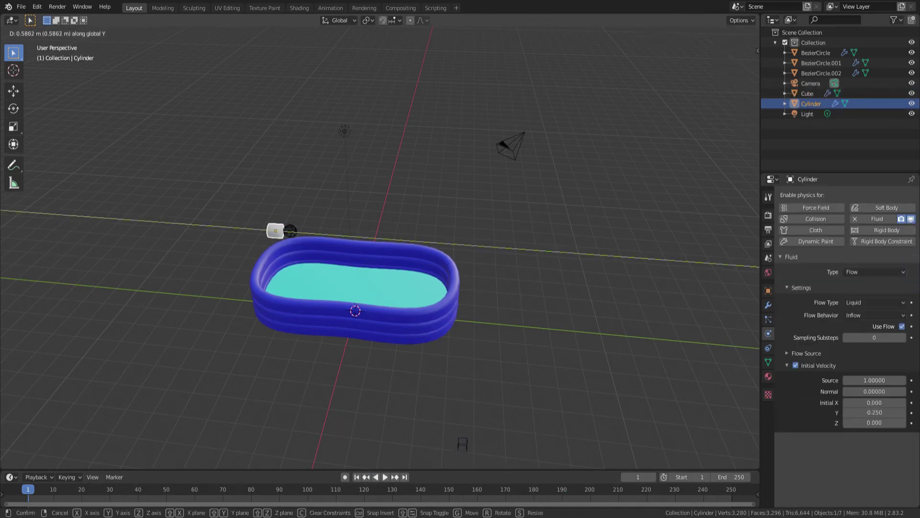
{"action": "key", "text": "Return"}
{"action": "middle_click_drag", "start_coordinate": [355, 249], "coordinate": [336, 227]}
{"action": "key", "text": "s"}
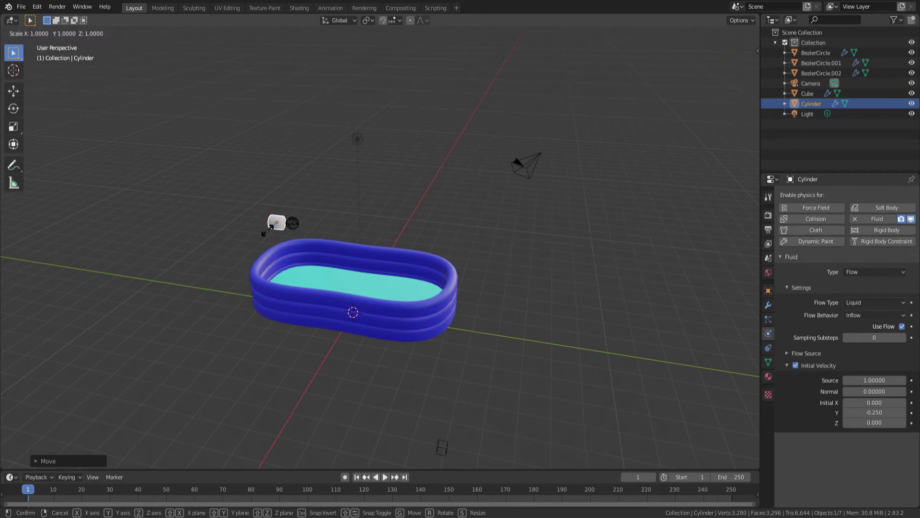
{"action": "key", "text": "Return"}
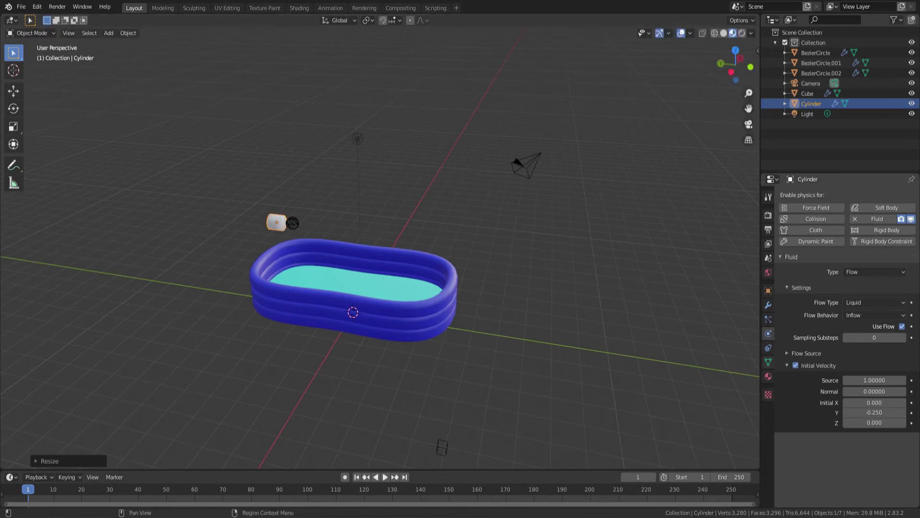
- Free the domain cube's baked fluid data, and bake both the data and the mesh again with the repositioned cylinder
{"action": "left_click", "coordinate": [293, 223]}
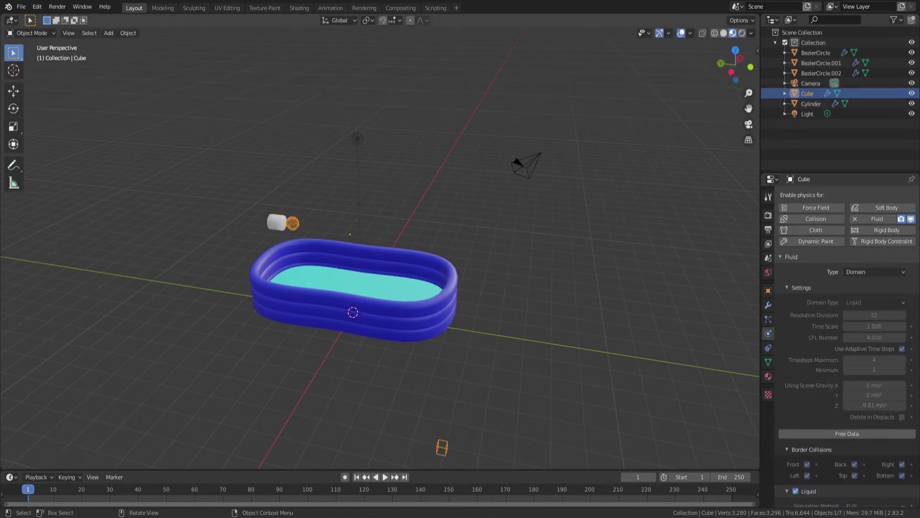
{"action": "left_click", "coordinate": [847, 434]}
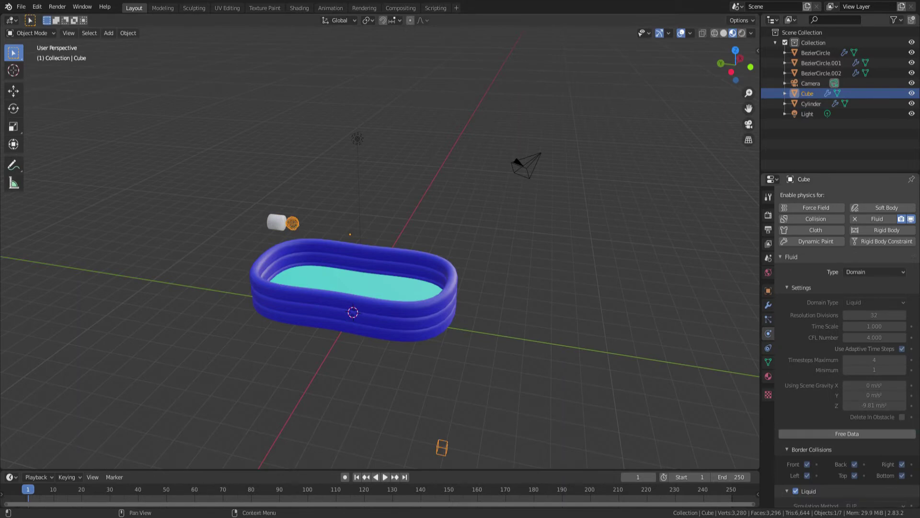
{"action": "left_click", "coordinate": [847, 434]}
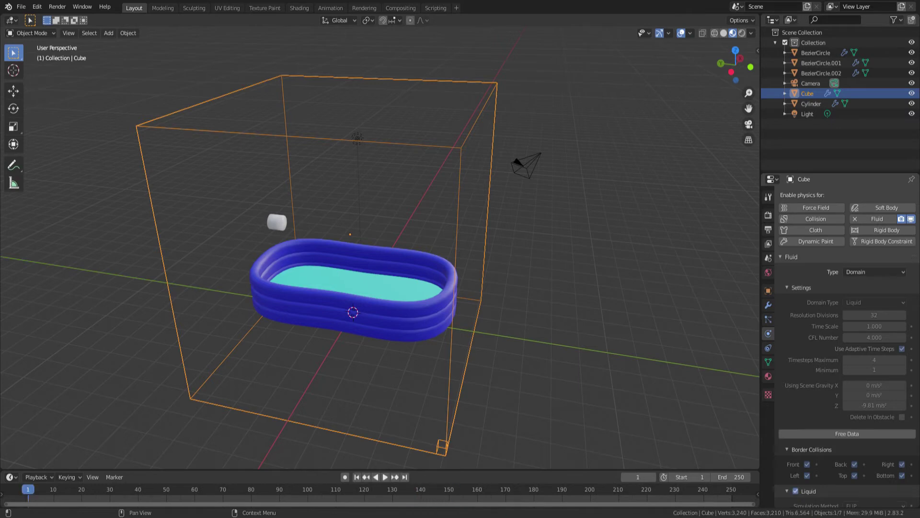
{"action": "scroll", "coordinate": [848, 335], "scroll_direction": "down", "scroll_amount": 15}
{"action": "left_click", "coordinate": [847, 451]}
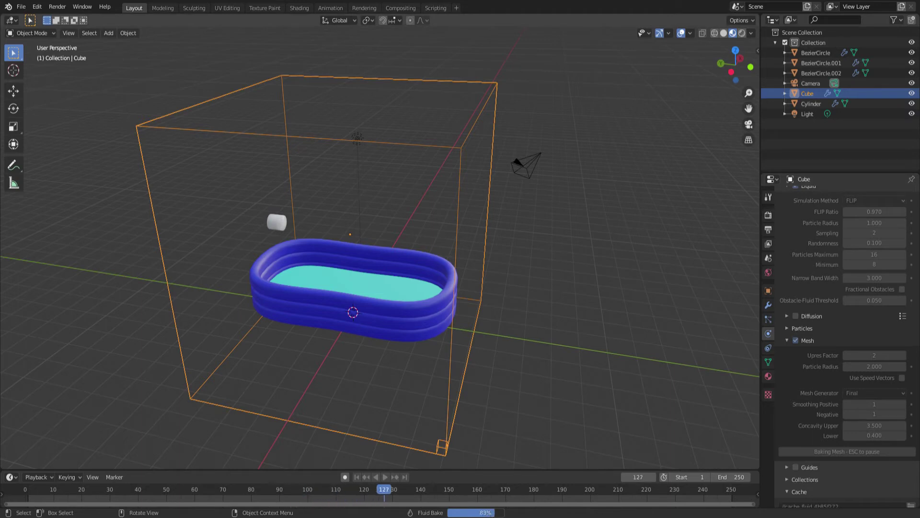
- Play the rebaked mesh simulation while viewing the pool from other angles, and return to frame 1
{"action": "key", "text": "space"}
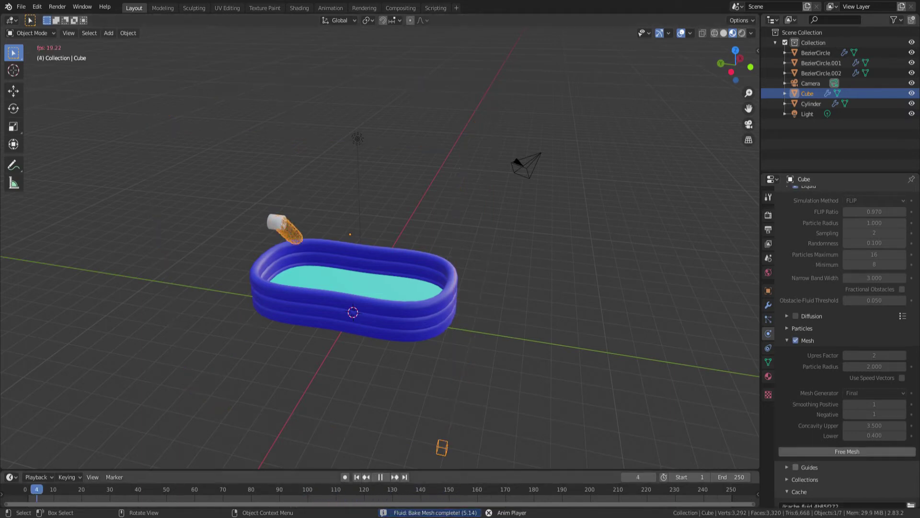
{"action": "mouse_move", "coordinate": [431, 268]}
{"action": "middle_mouse_down"}
{"action": "mouse_move", "coordinate": [447, 278]}
{"action": "mouse_move", "coordinate": [446, 303]}
{"action": "mouse_move", "coordinate": [446, 272]}
{"action": "middle_mouse_up"}
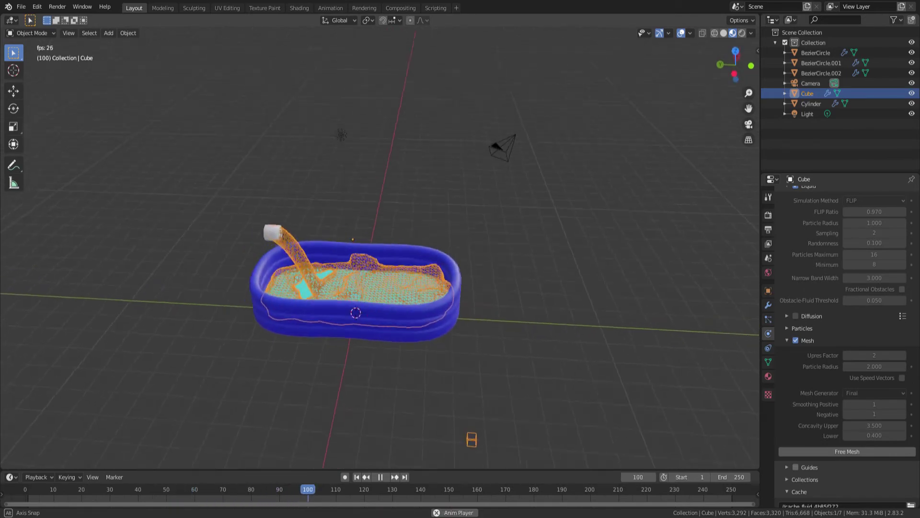
{"action": "middle_click_drag", "start_coordinate": [355, 313], "coordinate": [357, 315]}
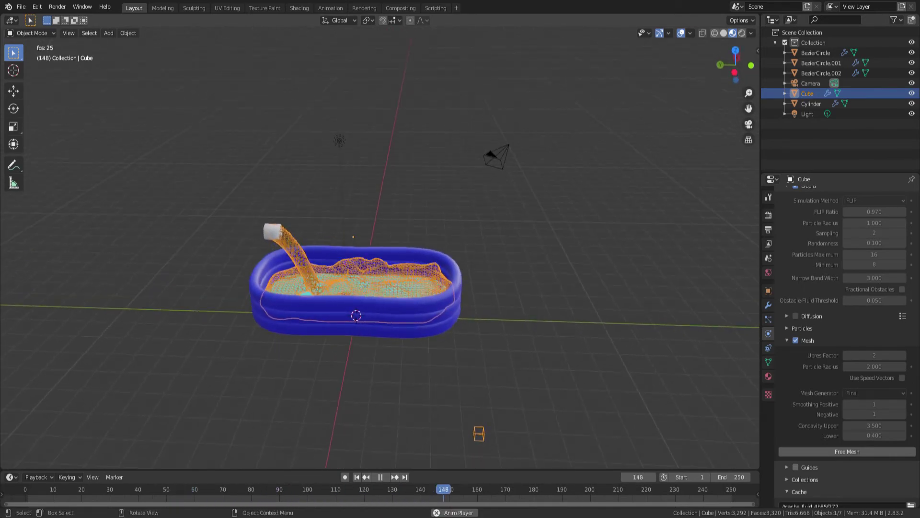
{"action": "key", "text": "space"}
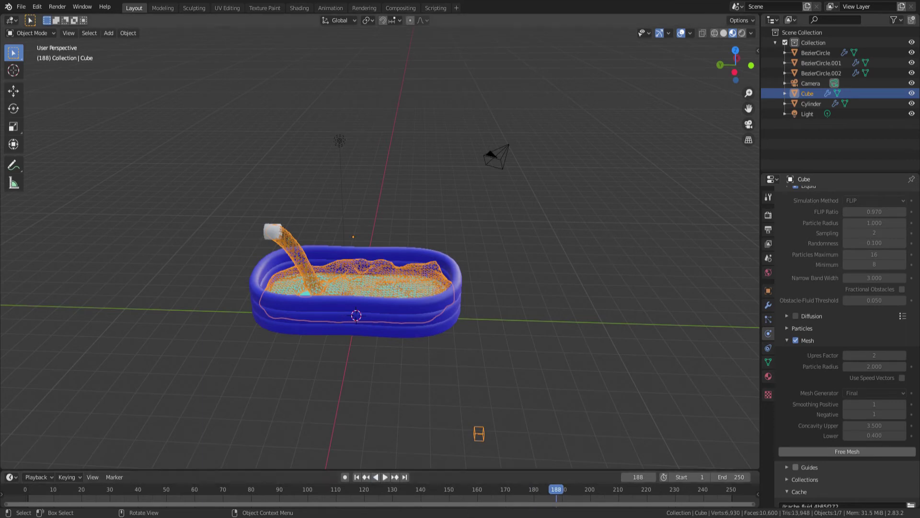
{"action": "key", "text": "shift+Left"}
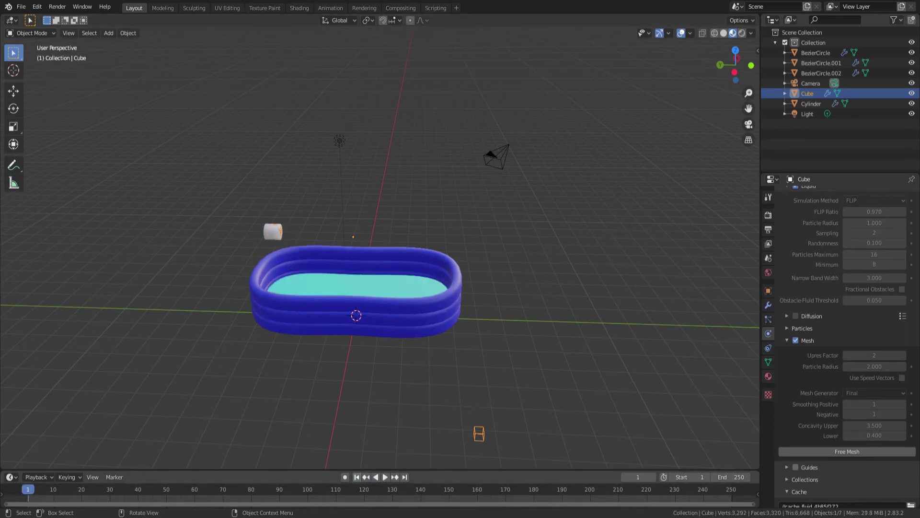
{"action": "middle_click_drag", "start_coordinate": [384, 249], "coordinate": [422, 223]}
{"action": "key", "text": "s"}
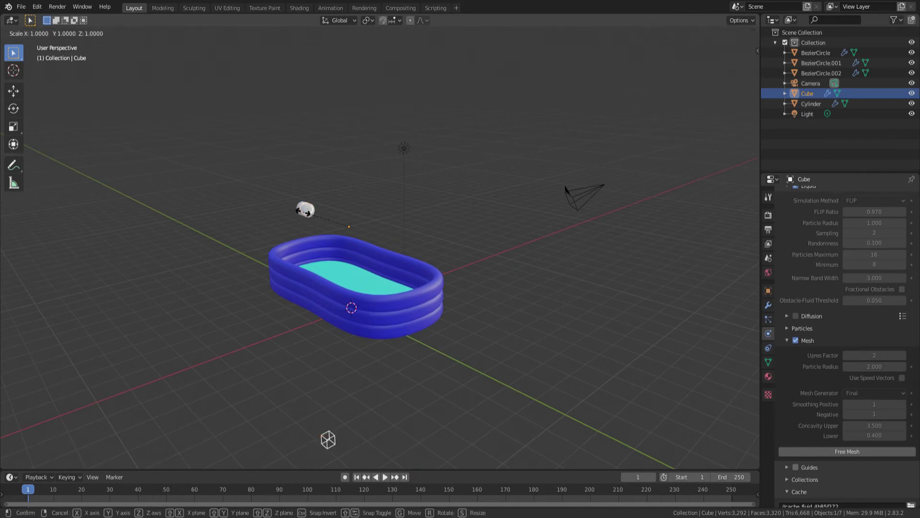
{"action": "left_click", "coordinate": [305, 210]}
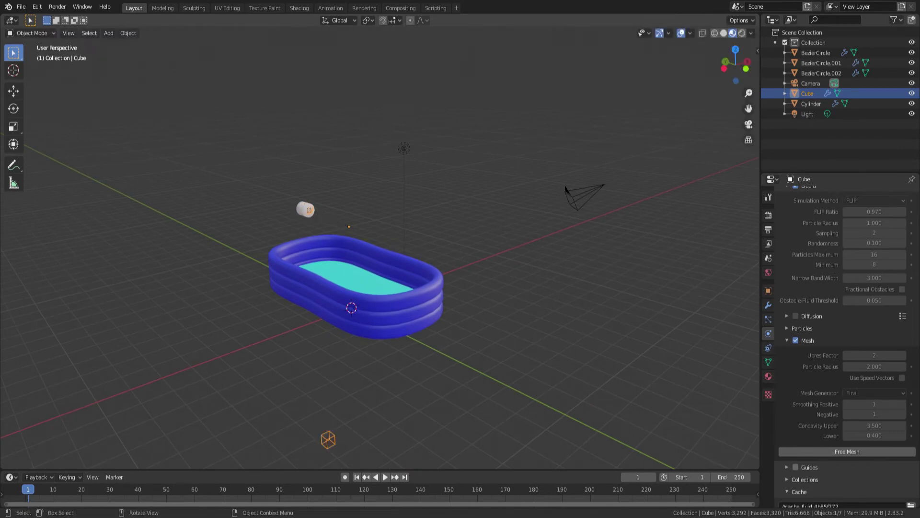
- Enlarge the inflow cylinder slightly with a uniform scale, and deselect it
{"action": "left_click", "coordinate": [307, 210]}
{"action": "key", "text": "s"}
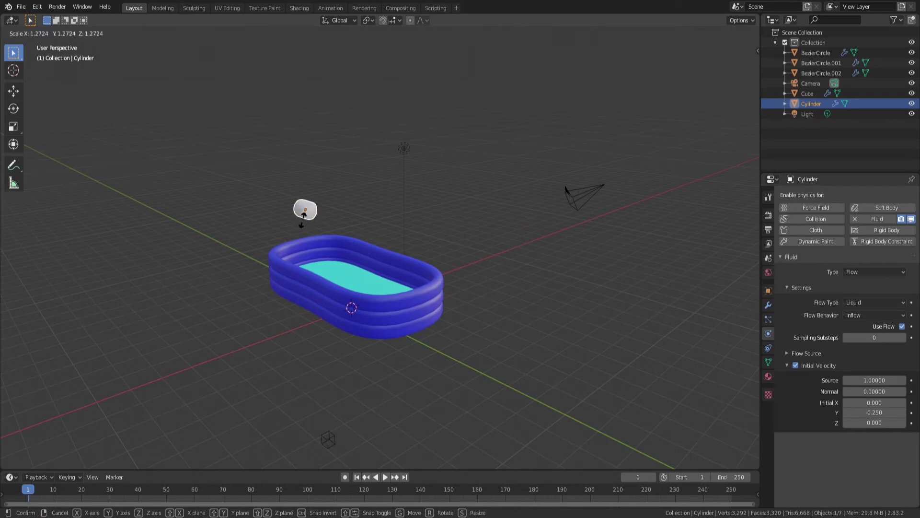
{"action": "left_click", "coordinate": [304, 218]}
{"action": "left_click", "coordinate": [278, 216]}
{"action": "middle_click_drag", "start_coordinate": [277, 217], "coordinate": [356, 214]}
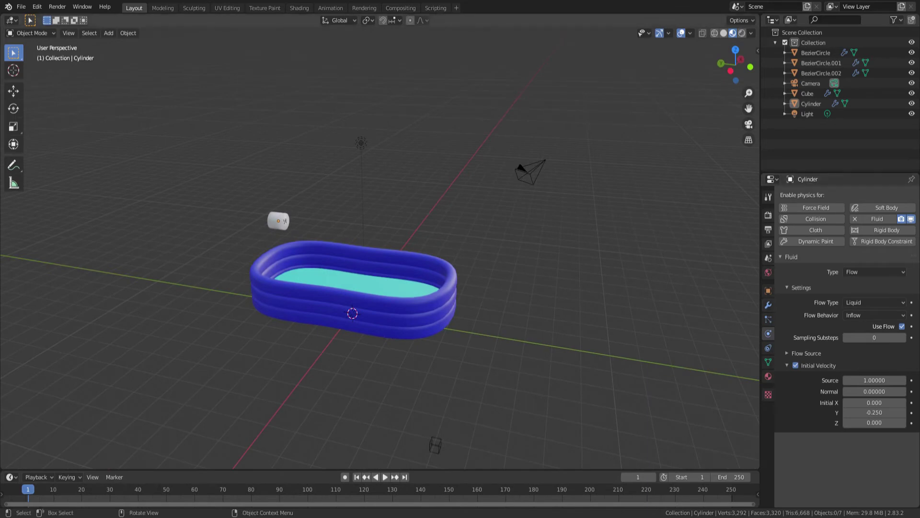
- Free the domain cube's baked fluid data and bake it again with the enlarged inflow cylinder
{"action": "left_click", "coordinate": [435, 445]}
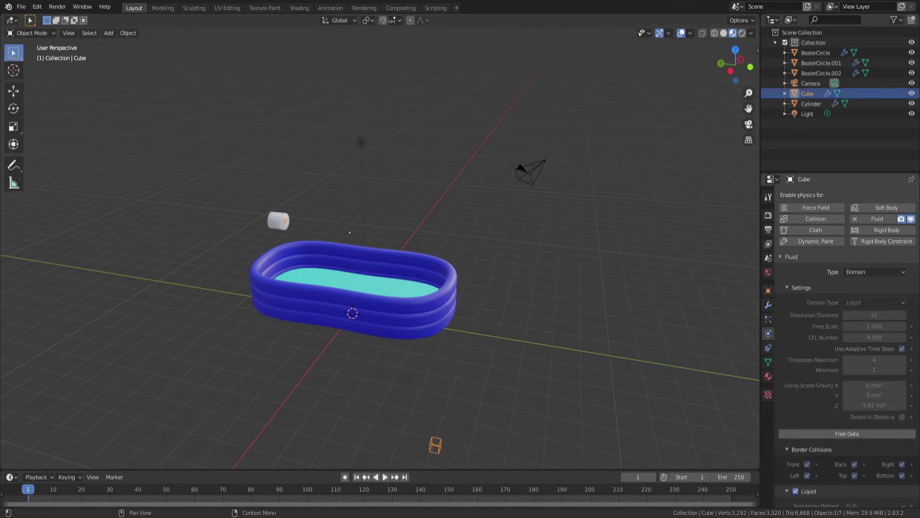
{"action": "left_click", "coordinate": [847, 434]}
{"action": "left_click", "coordinate": [847, 434]}
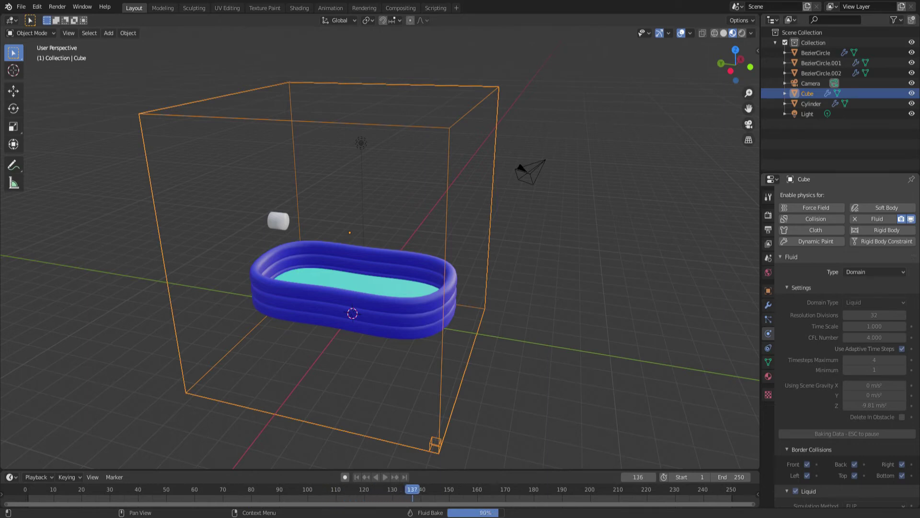
- Bake the domain cube's liquid mesh again with the enlarged inflow cylinder, and play back the result
{"action": "scroll", "coordinate": [846, 345], "scroll_direction": "down", "scroll_amount": 12}
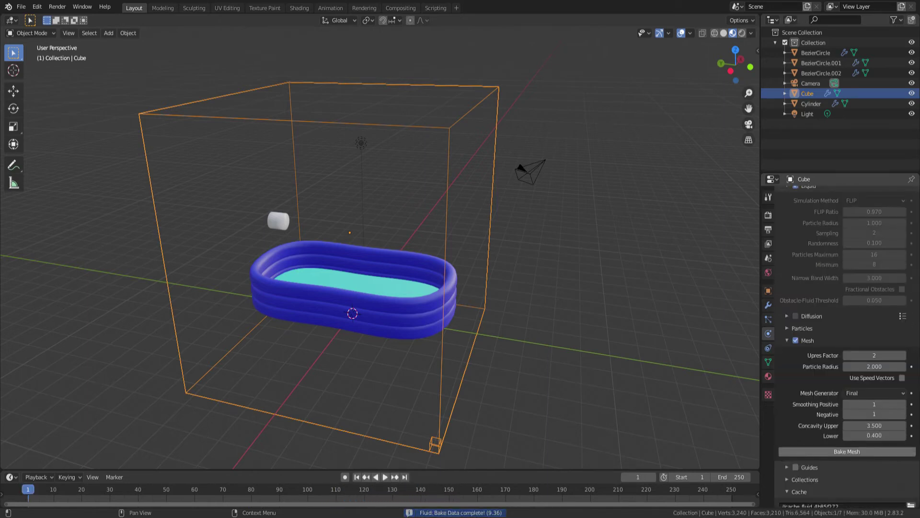
{"action": "left_click", "coordinate": [847, 452]}
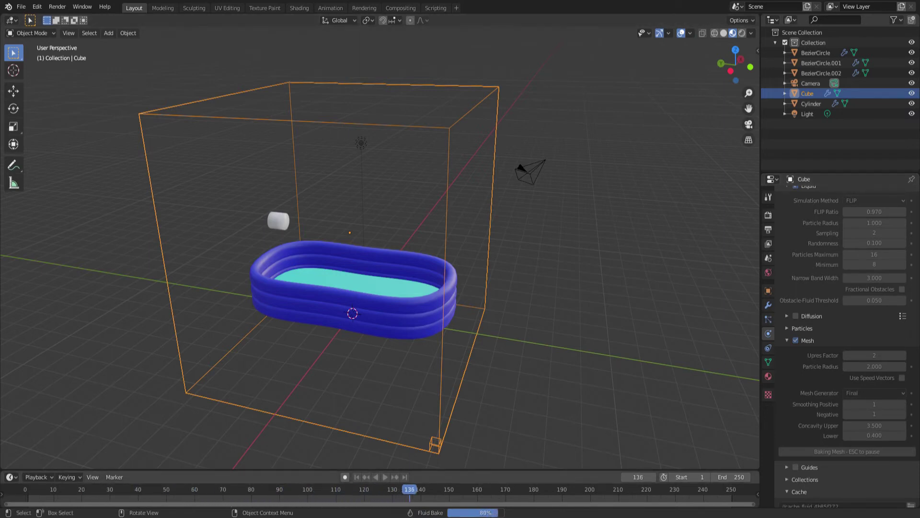
{"action": "key", "text": "space"}
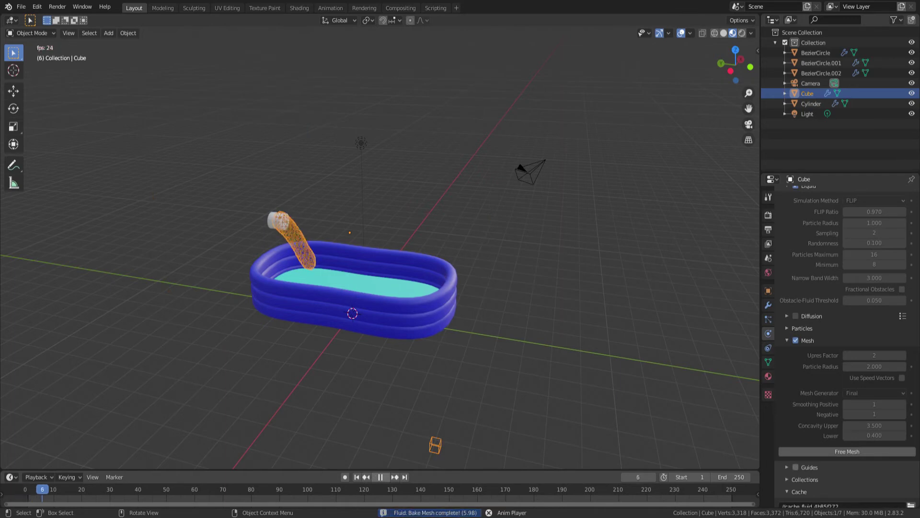
{"action": "middle_click_drag", "start_coordinate": [408, 269], "coordinate": [426, 282]}
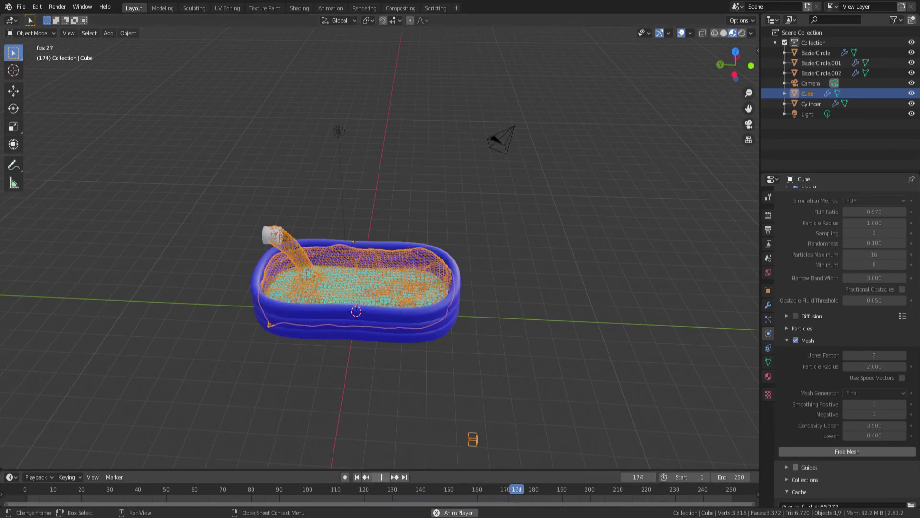
{"action": "key", "text": "space"}
{"action": "key", "text": "shift+ctrl+space"}
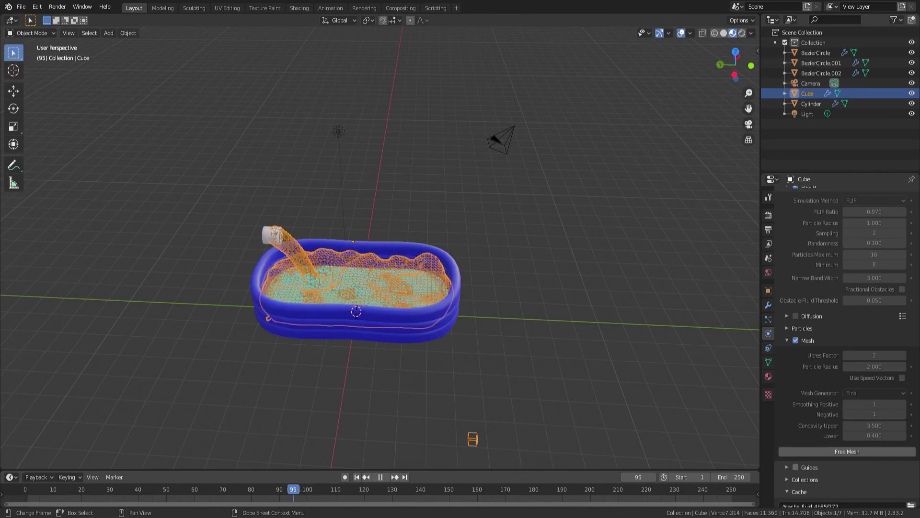
- Scrub the simulation to frame 140 and compare the liquid in solid and material preview shading
{"action": "left_click_drag", "start_coordinate": [311, 489], "coordinate": [458, 489]}
{"action": "key", "text": "shift+ctrl+space"}
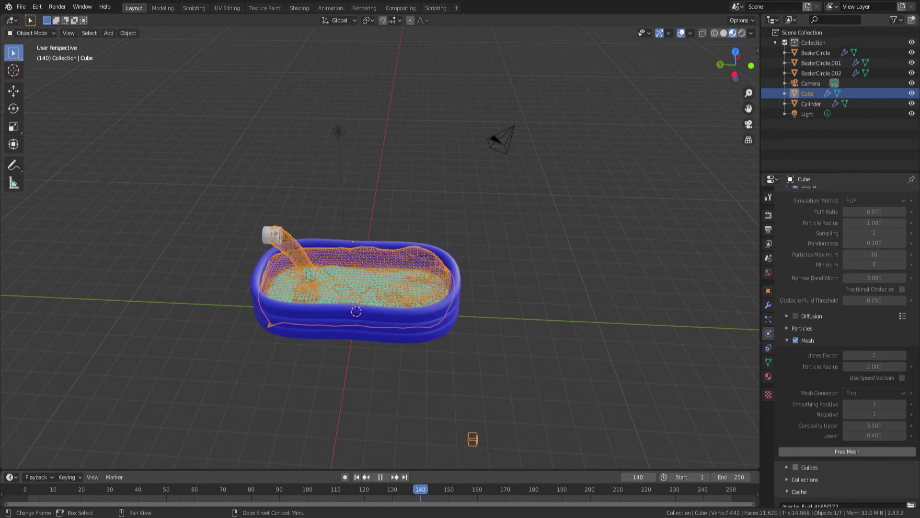
{"action": "middle_click_drag", "start_coordinate": [499, 331], "coordinate": [511, 324]}
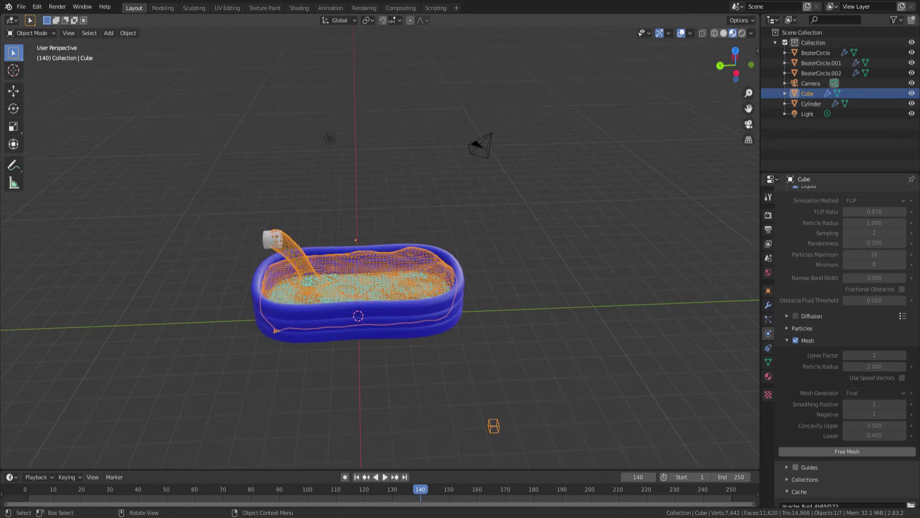
{"action": "left_click", "coordinate": [724, 33]}
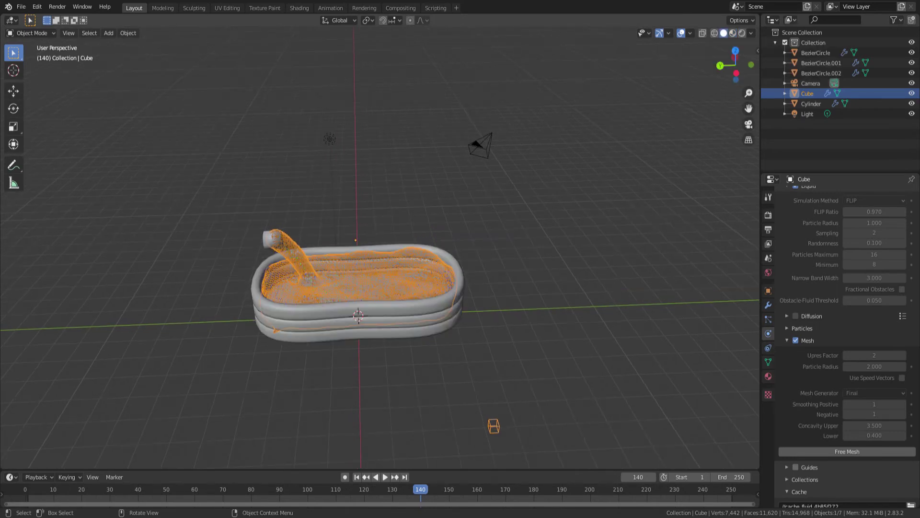
{"action": "left_click", "coordinate": [733, 33]}
{"action": "middle_click_drag", "start_coordinate": [527, 230], "coordinate": [513, 234]}
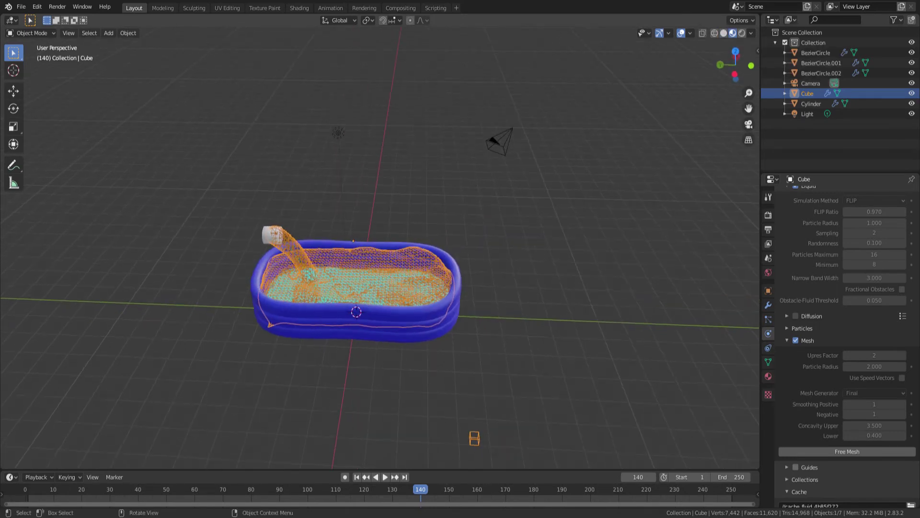
- Create a new material for the domain cube and toggle its Use Nodes option off
{"action": "scroll", "coordinate": [844, 336], "scroll_direction": "up", "scroll_amount": 2}
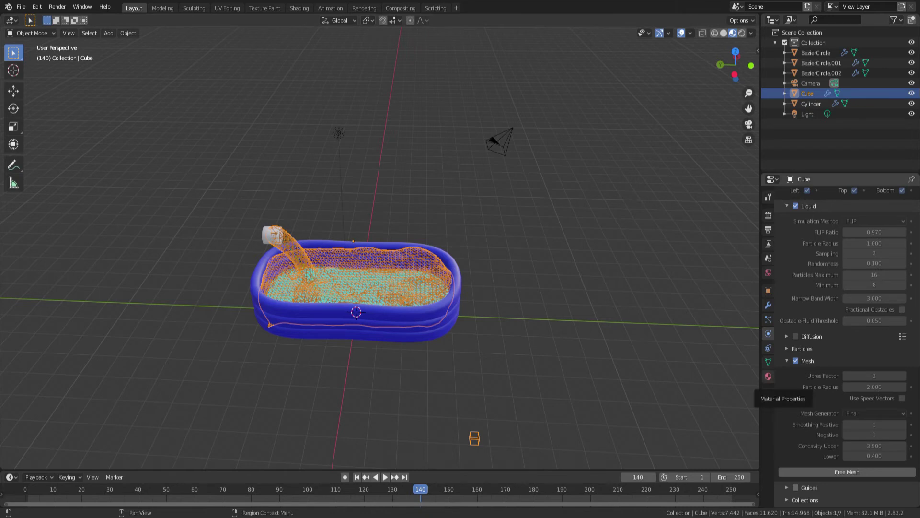
{"action": "left_click", "coordinate": [769, 377]}
{"action": "left_click", "coordinate": [859, 238]}
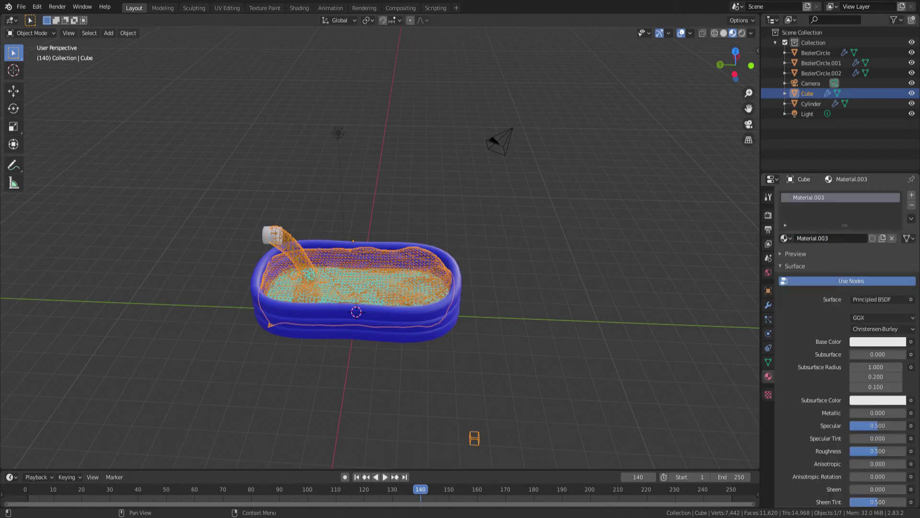
{"action": "left_click", "coordinate": [851, 281]}
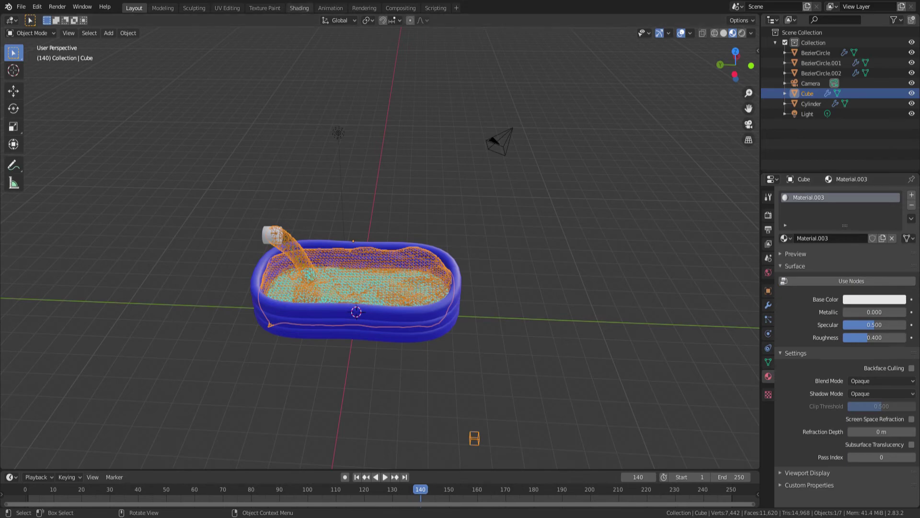
- In the Shading workspace, delete the cube material's Principled BSDF node and reposition the Material Output node
{"action": "left_click", "coordinate": [300, 7]}
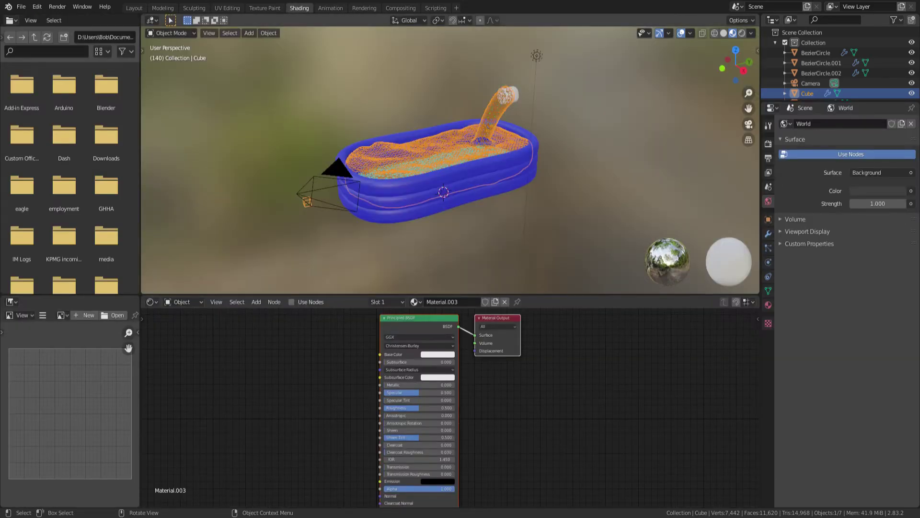
{"action": "left_click", "coordinate": [422, 319]}
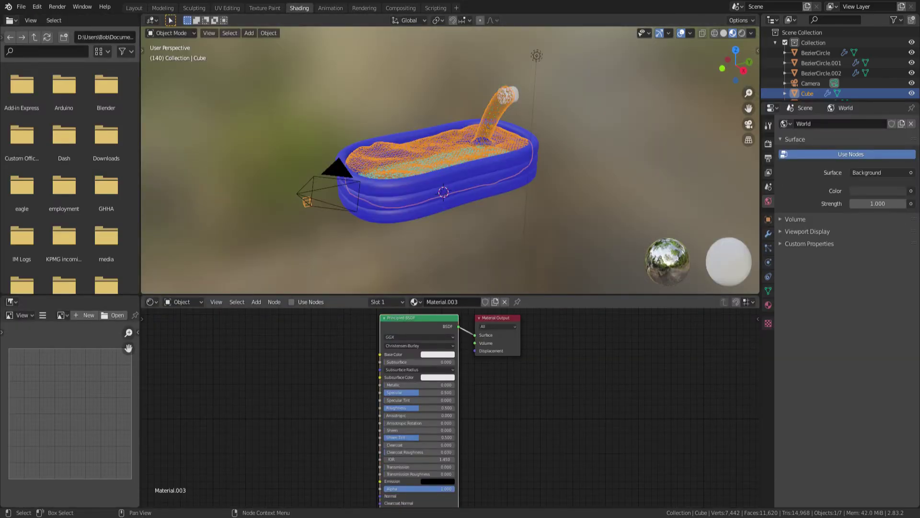
{"action": "key", "text": "Delete"}
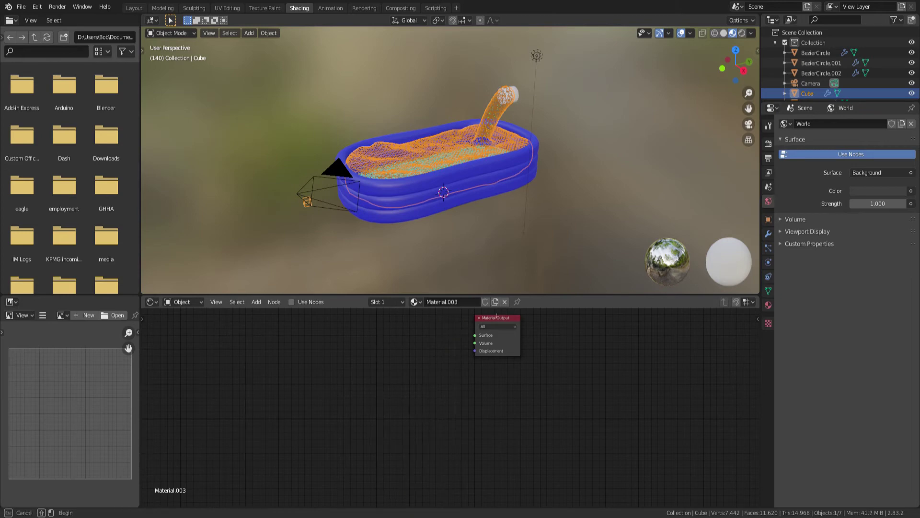
{"action": "left_click_drag", "start_coordinate": [496, 318], "coordinate": [541, 372]}
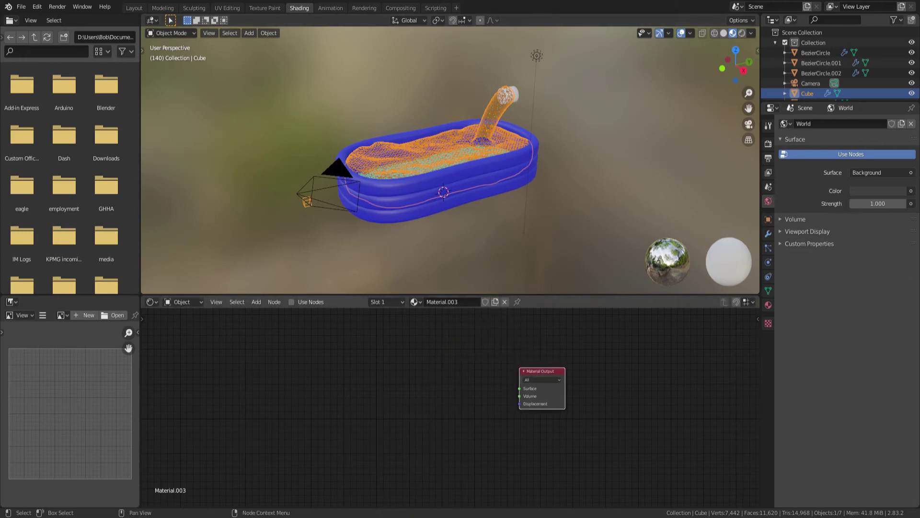
- Add a Mix Shader node just before the Material Output node
{"action": "left_click", "coordinate": [256, 301]}
{"action": "mouse_move", "coordinate": [276, 349]}
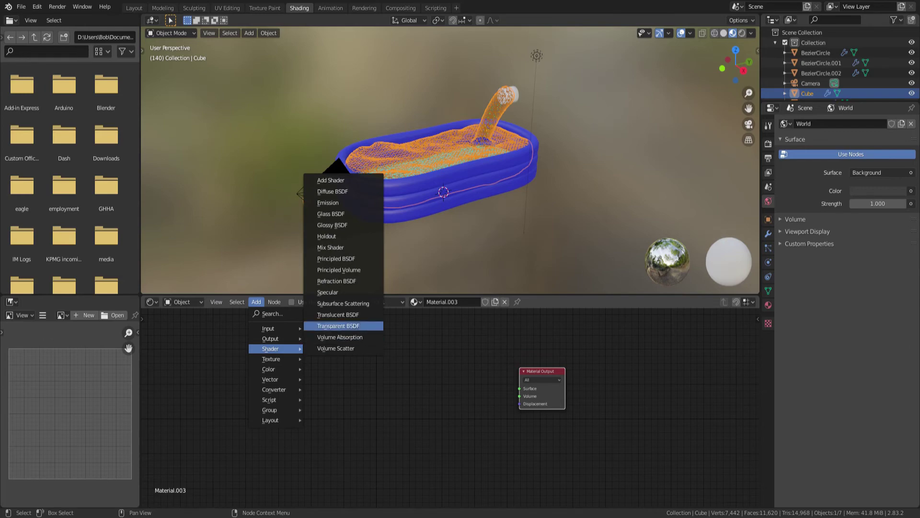
{"action": "left_click", "coordinate": [331, 247]}
{"action": "left_click", "coordinate": [453, 391]}
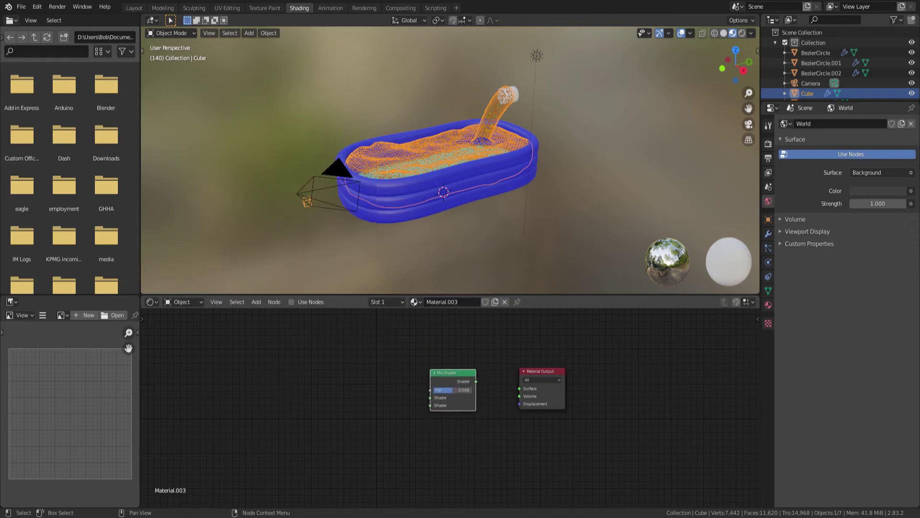
- Add a Glass BSDF node and a Transparent BSDF node below it, both ahead of the Mix Shader
{"action": "left_click", "coordinate": [256, 302]}
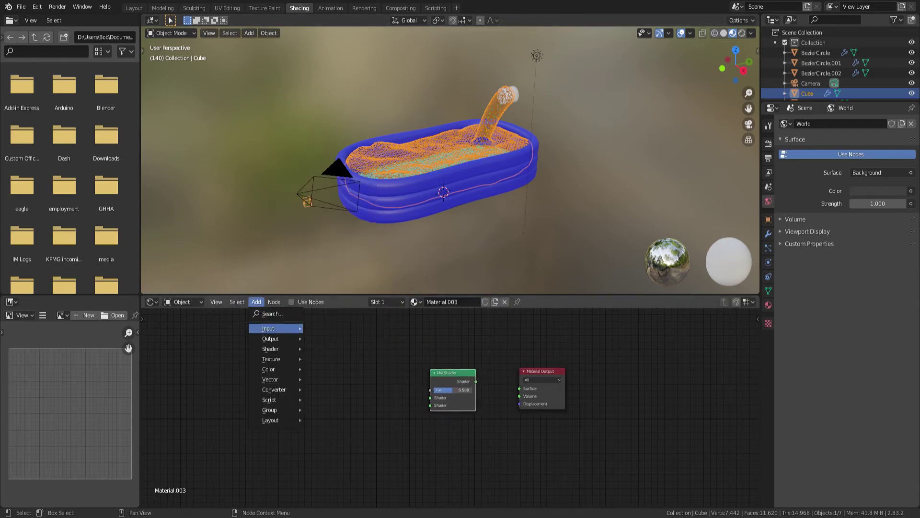
{"action": "mouse_move", "coordinate": [276, 348]}
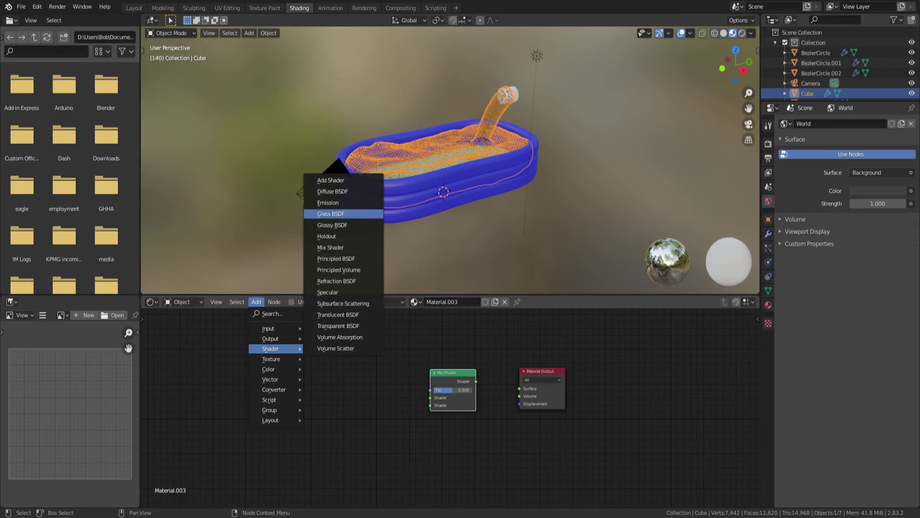
{"action": "left_click", "coordinate": [336, 214]}
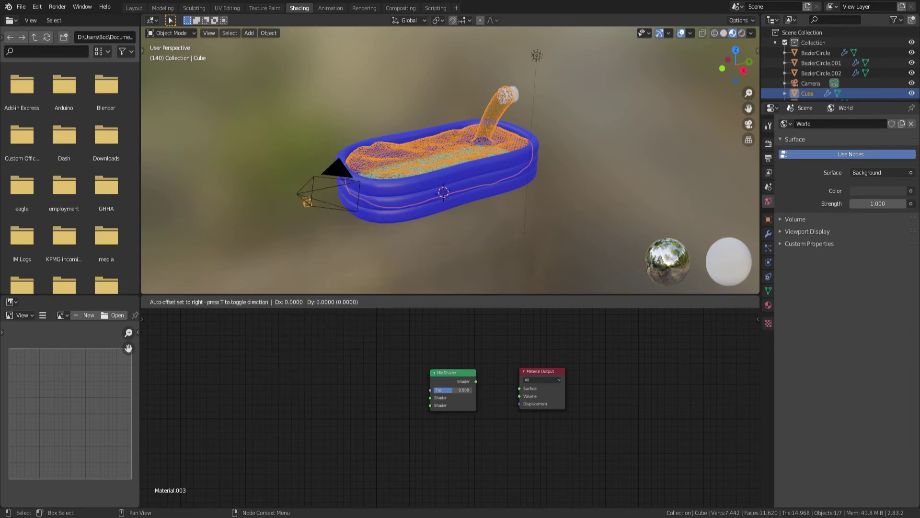
{"action": "left_click", "coordinate": [359, 354]}
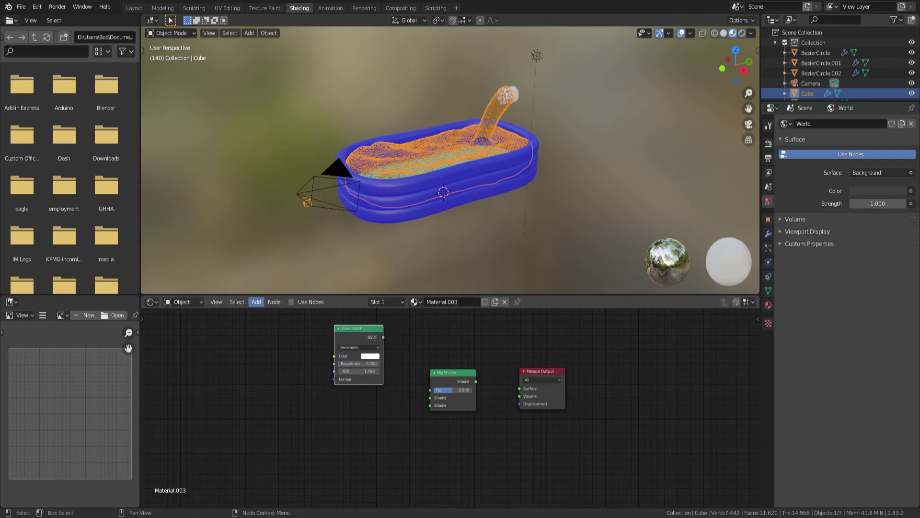
{"action": "left_click", "coordinate": [256, 302]}
{"action": "mouse_move", "coordinate": [278, 349]}
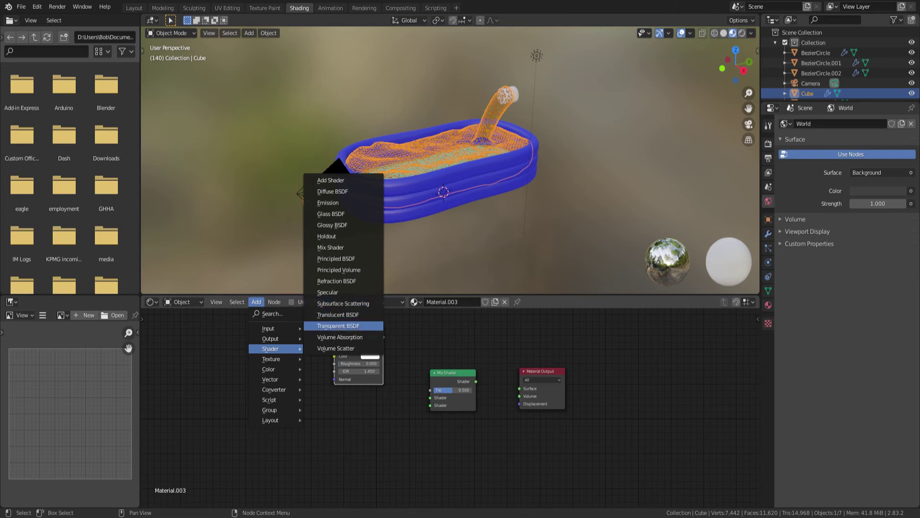
{"action": "left_click", "coordinate": [338, 325]}
{"action": "left_click", "coordinate": [338, 420]}
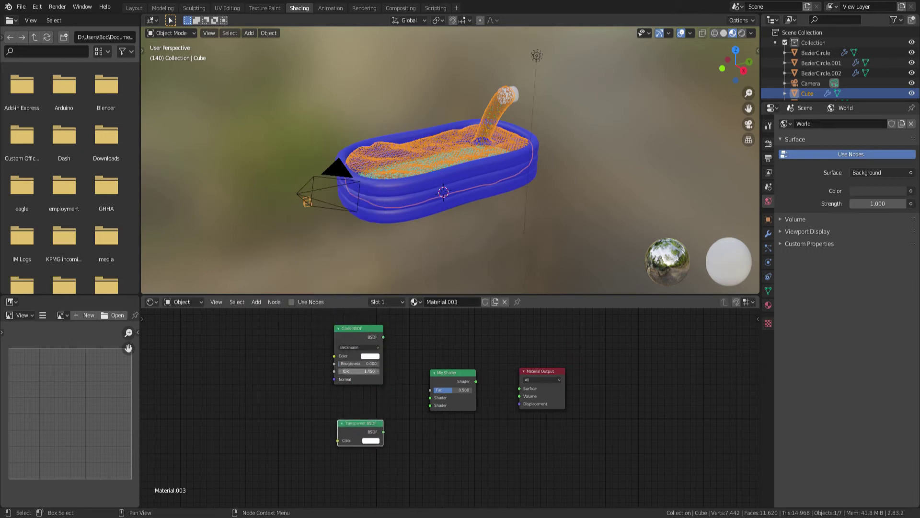
- Link the Glass and Transparent BSDFs through the Mix Shader to the Material Output's Surface, and set the glass IOR to 1.333
{"action": "left_click_drag", "start_coordinate": [384, 337], "coordinate": [430, 397]}
{"action": "left_click_drag", "start_coordinate": [384, 432], "coordinate": [386, 427]}
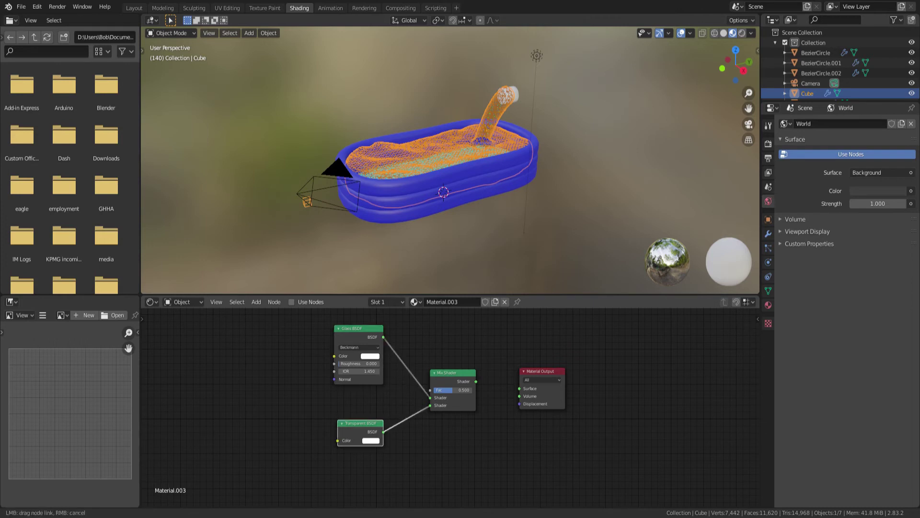
{"action": "left_click_drag", "start_coordinate": [430, 405], "coordinate": [430, 406]}
{"action": "key", "text": "Return"}
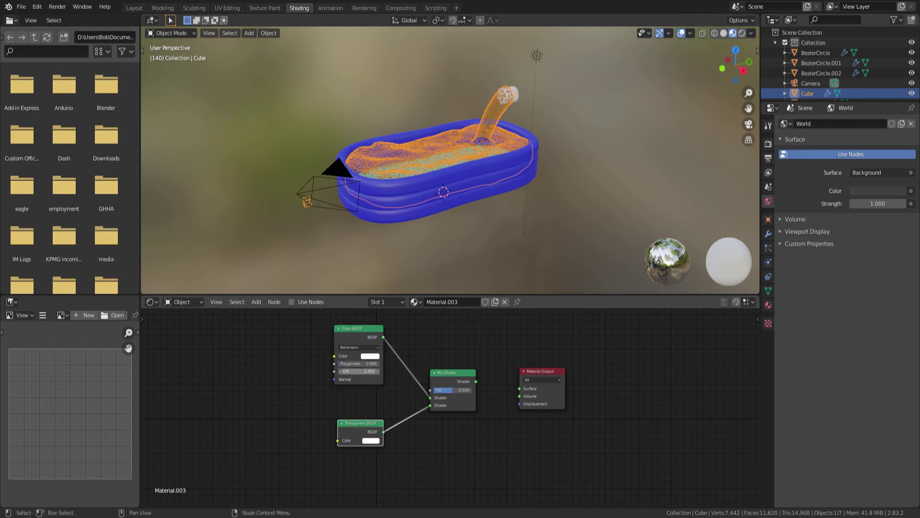
{"action": "left_click", "coordinate": [359, 371]}
{"action": "left_click_drag", "start_coordinate": [476, 381], "coordinate": [519, 388]}
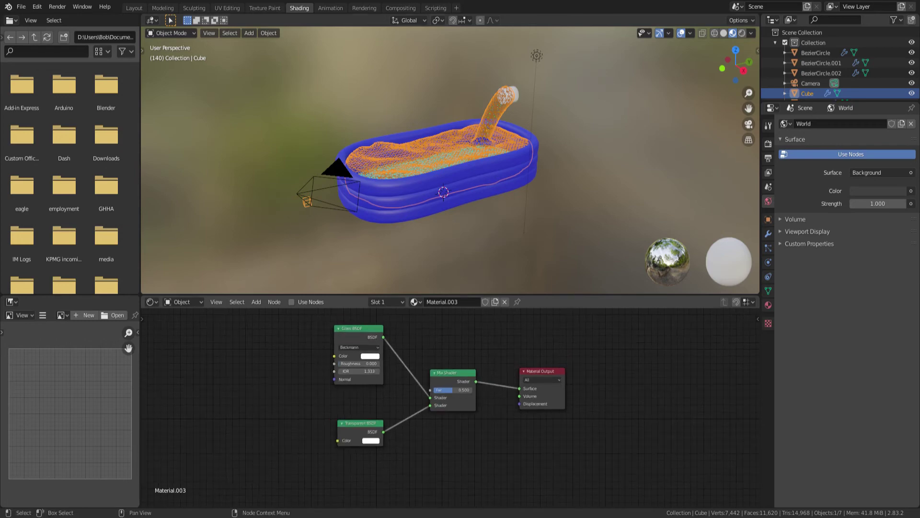
- Return to the Layout workspace, deselect everything, play the simulation briefly, and go back to frame 1
{"action": "left_click", "coordinate": [135, 8]}
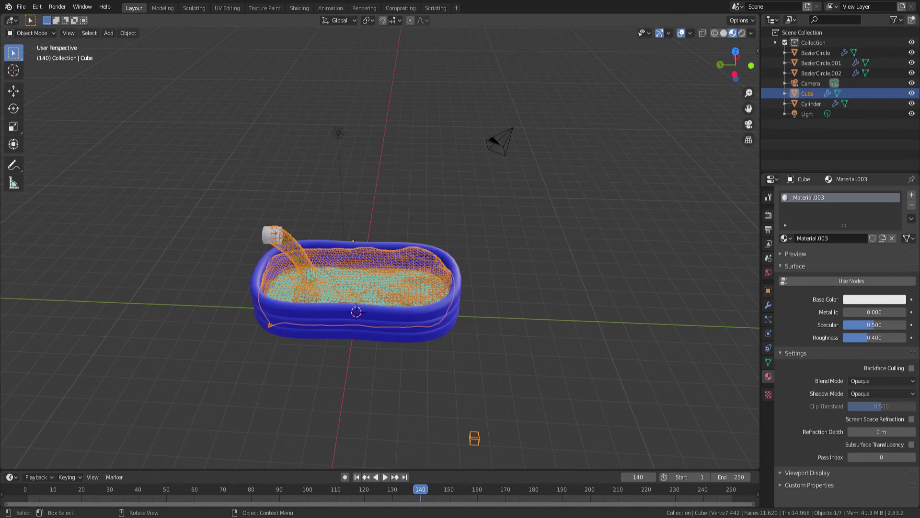
{"action": "key", "text": "alt+a"}
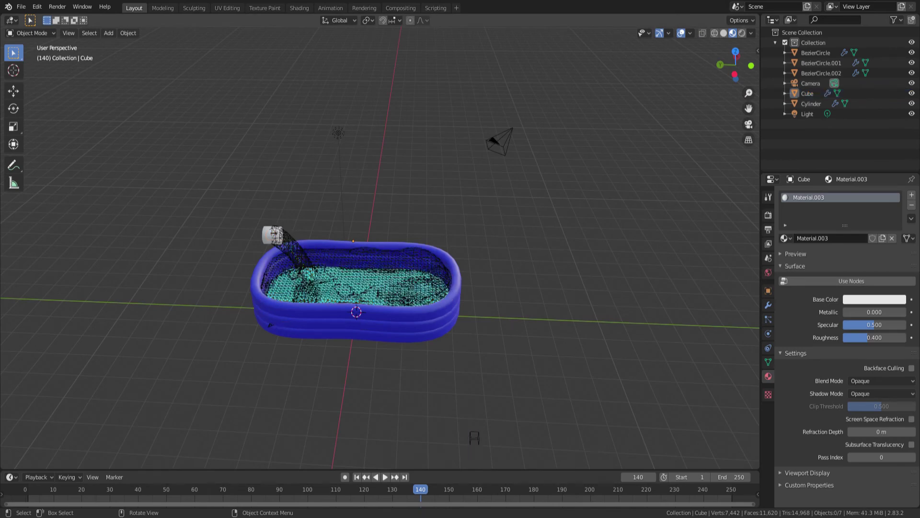
{"action": "key", "text": "space"}
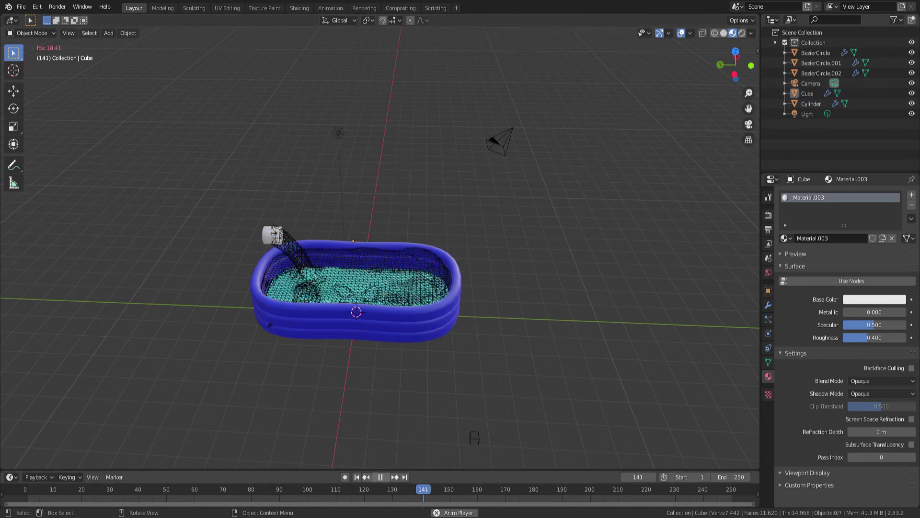
{"action": "key", "text": "shift+Left"}
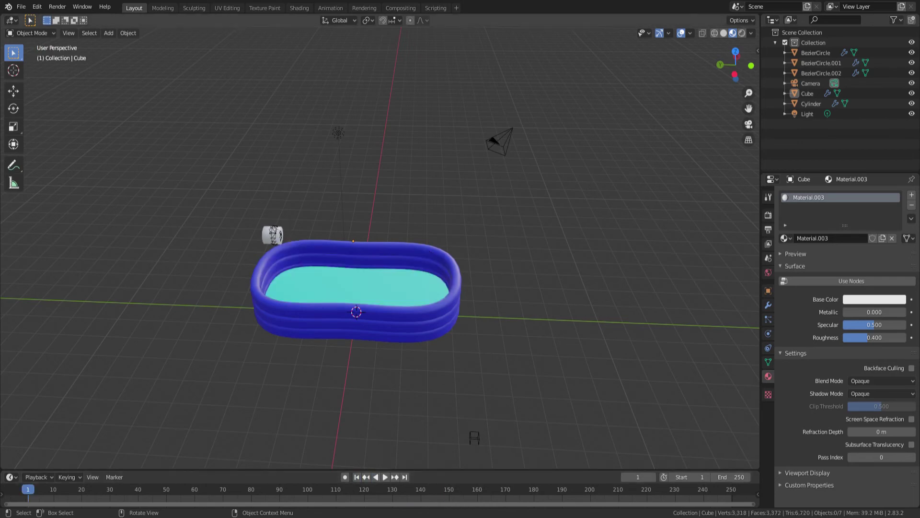
{"action": "key", "text": "shift"}
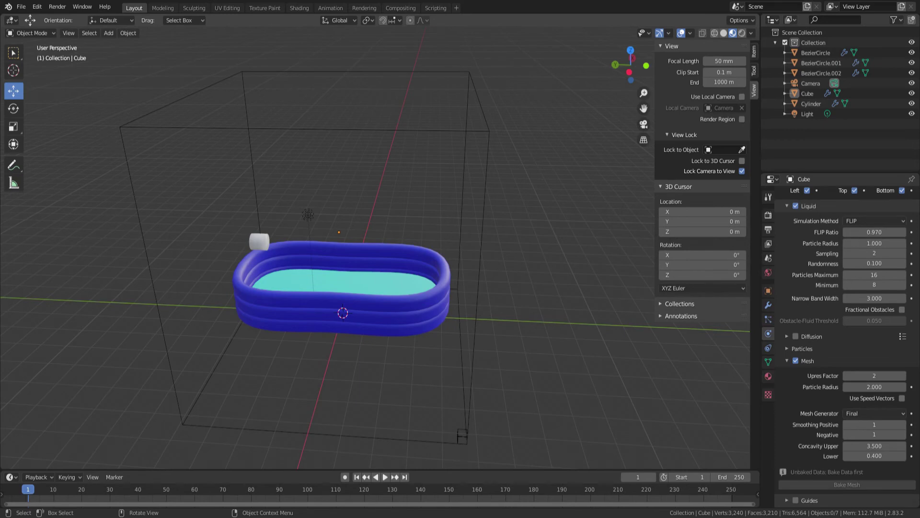
- Set the domain's fluid cache end frame to 500
{"action": "scroll", "coordinate": [846, 345], "scroll_direction": "down", "scroll_amount": 6}
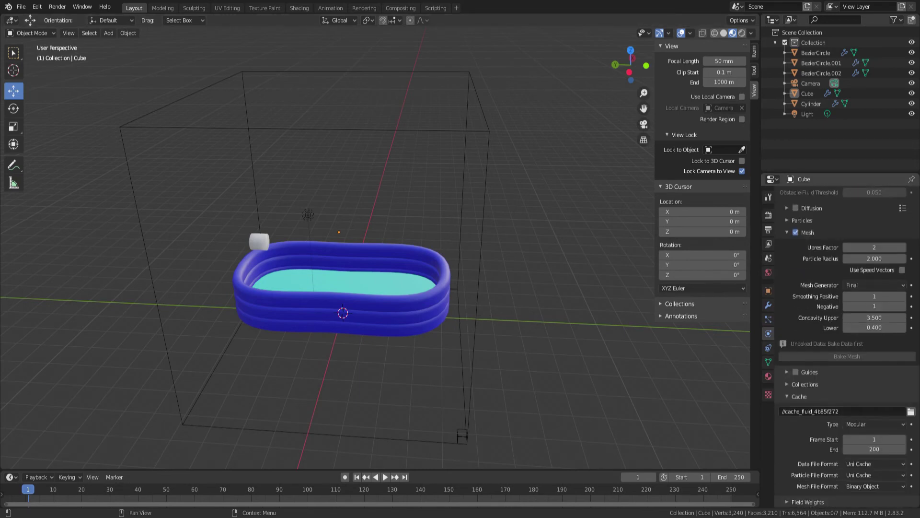
{"action": "left_click", "coordinate": [874, 449]}
{"action": "type", "text": "500"}
{"action": "key", "text": "Return"}
{"action": "scroll", "coordinate": [846, 346], "scroll_direction": "up", "scroll_amount": 5}
- Advance the timeline to frame 200 and keyframe the inflow cylinder's Use Flow setting as enabled there
{"action": "left_click", "coordinate": [259, 241]}
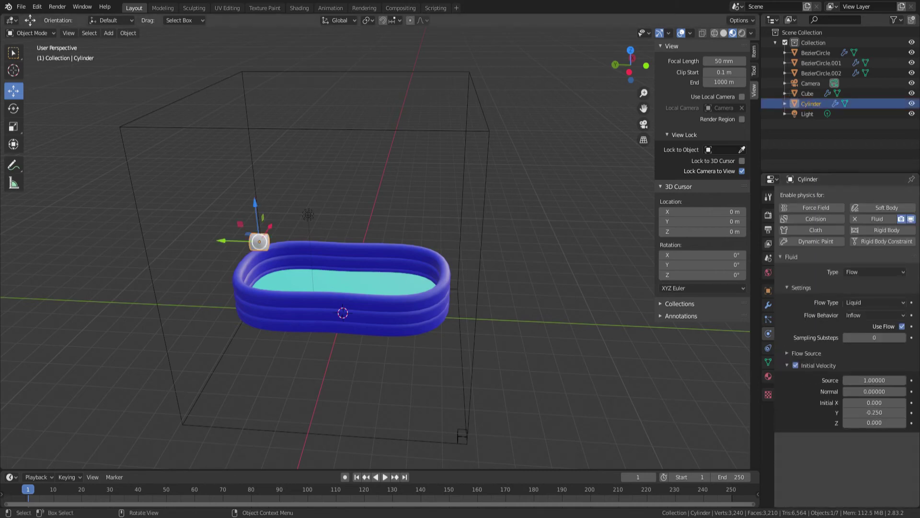
{"action": "key", "text": "space"}
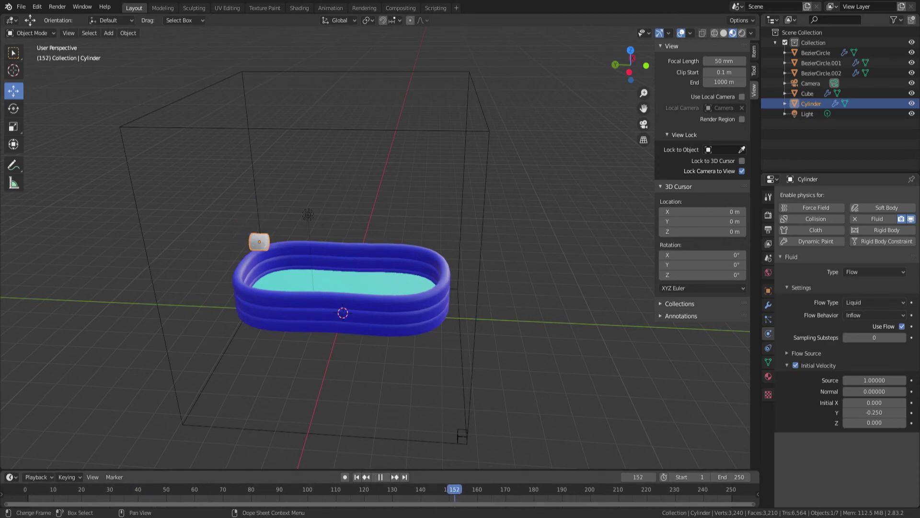
{"action": "key", "text": "space"}
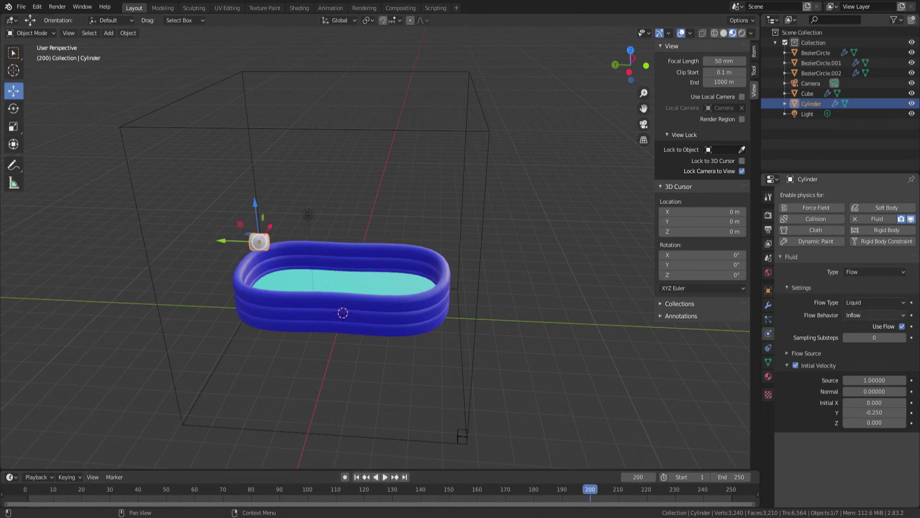
{"action": "left_click", "coordinate": [911, 326]}
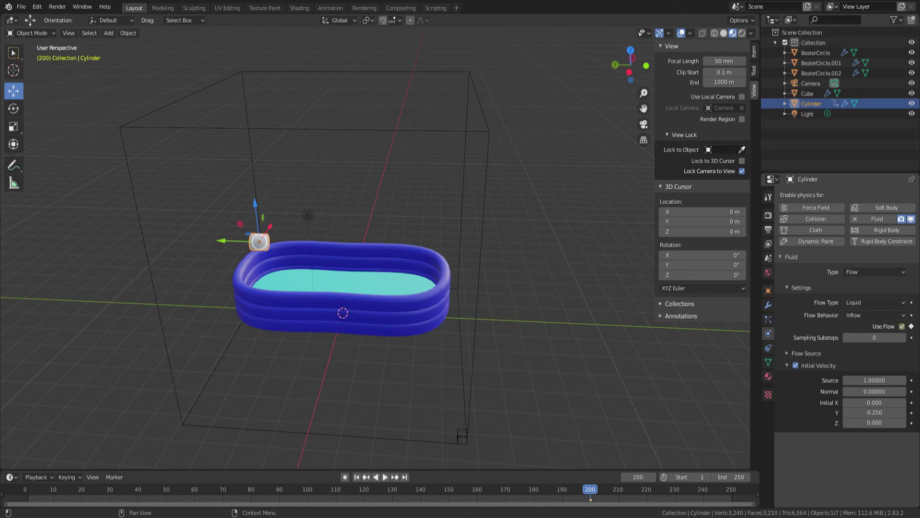
- Keyframe the cylinder's Use Flow setting as disabled at frame 201, and return to frame 1
{"action": "left_click", "coordinate": [593, 499]}
{"action": "key", "text": "space"}
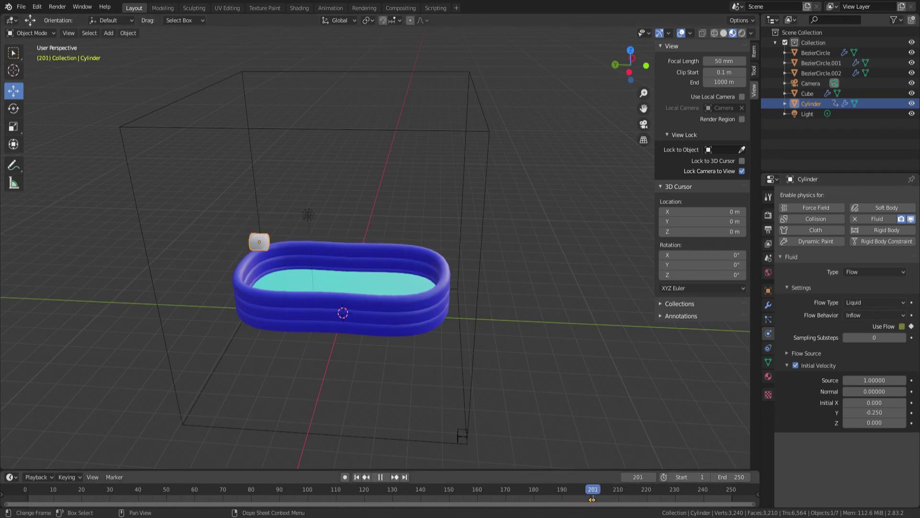
{"action": "key", "text": "space"}
{"action": "left_click", "coordinate": [357, 477]}
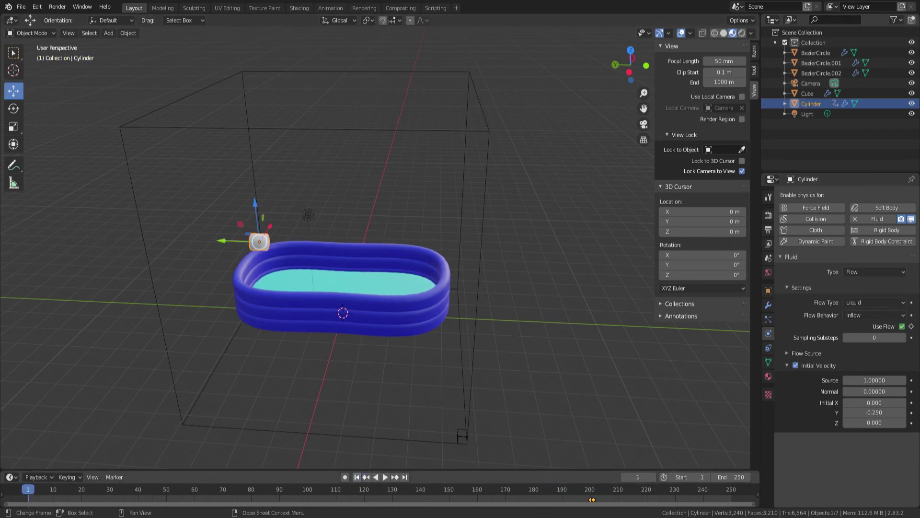
- Bake the fluid domain's data and mesh at the current resolution, and play the simulation
{"action": "left_click", "coordinate": [475, 337]}
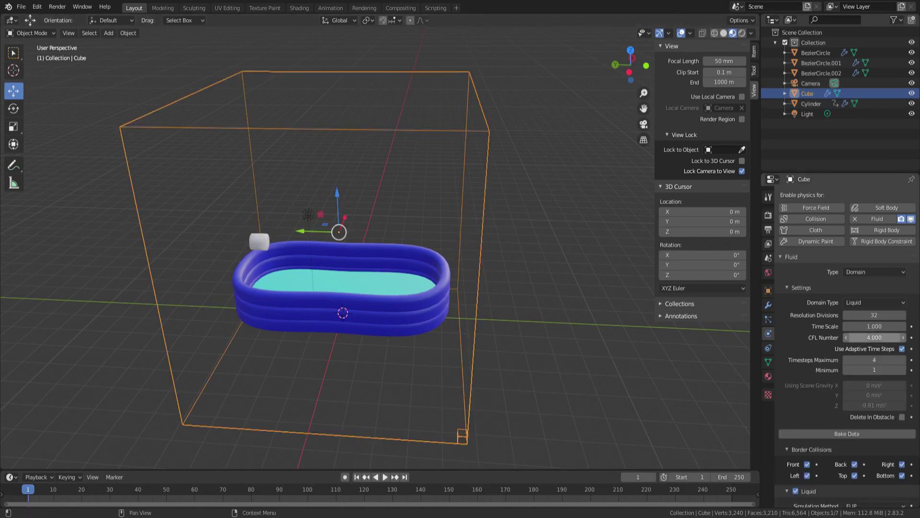
{"action": "left_click", "coordinate": [847, 434]}
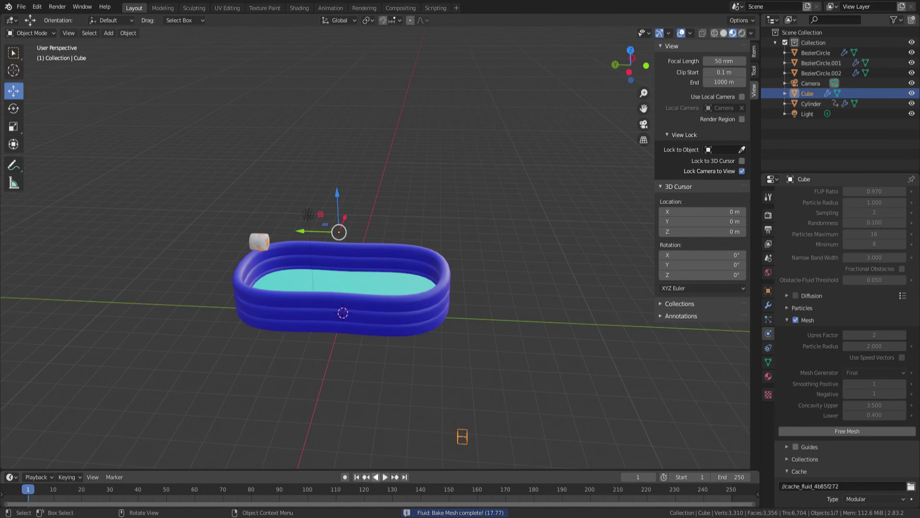
{"action": "key", "text": "space"}
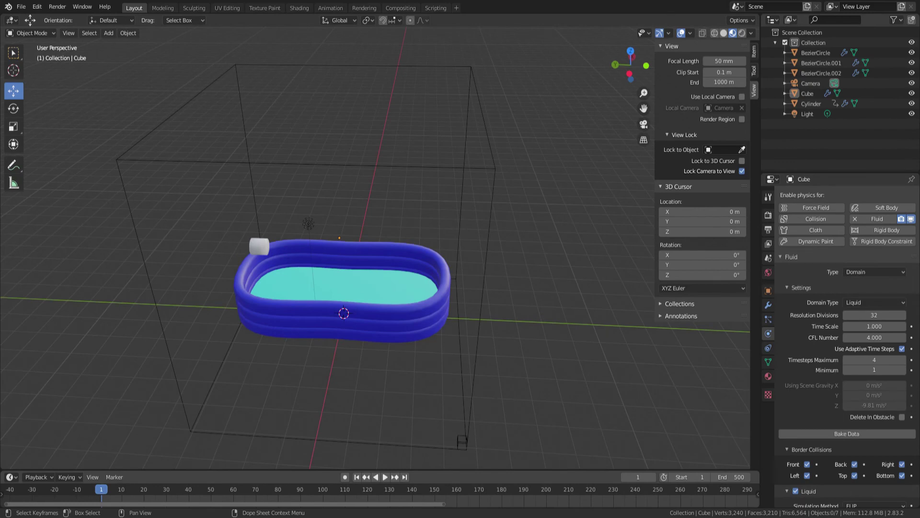
- Set the domain's resolution divisions to 128 and bake its fluid data and mesh
{"action": "left_click", "coordinate": [875, 315]}
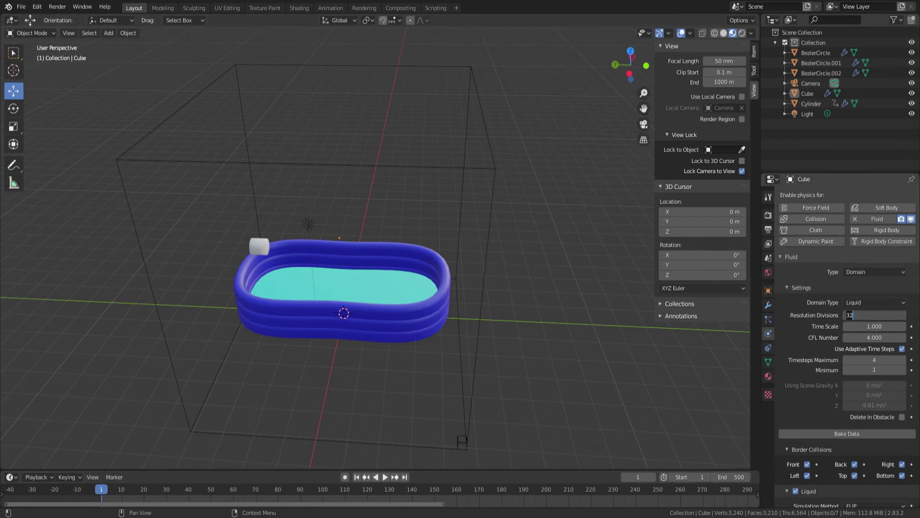
{"action": "type", "text": "128"}
{"action": "key", "text": "Return"}
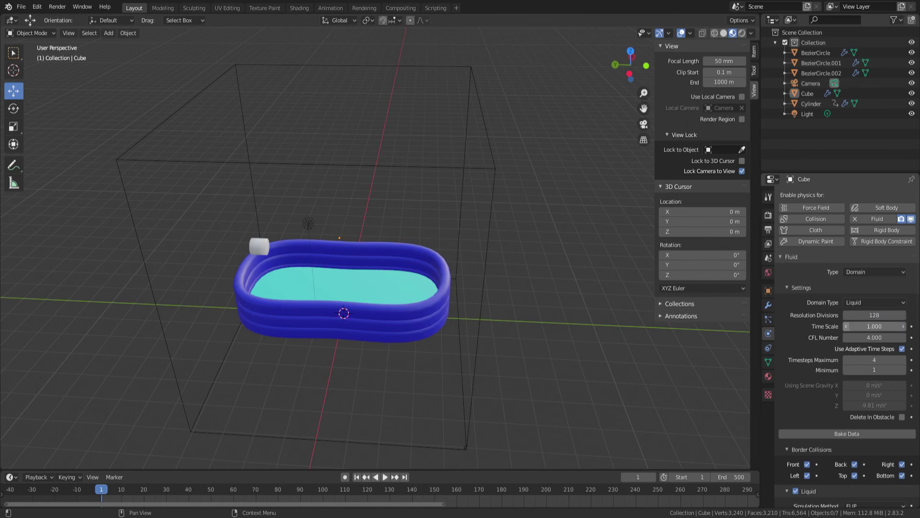
{"action": "left_click", "coordinate": [847, 434]}
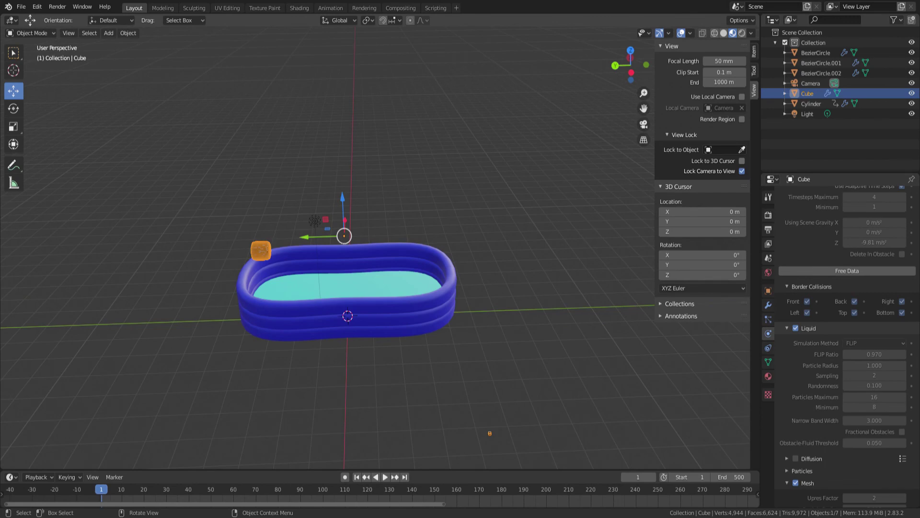
- Play the baked simulation past frame 220, and play it backwards to frame 110, before the pool overflows
{"action": "key", "text": "space"}
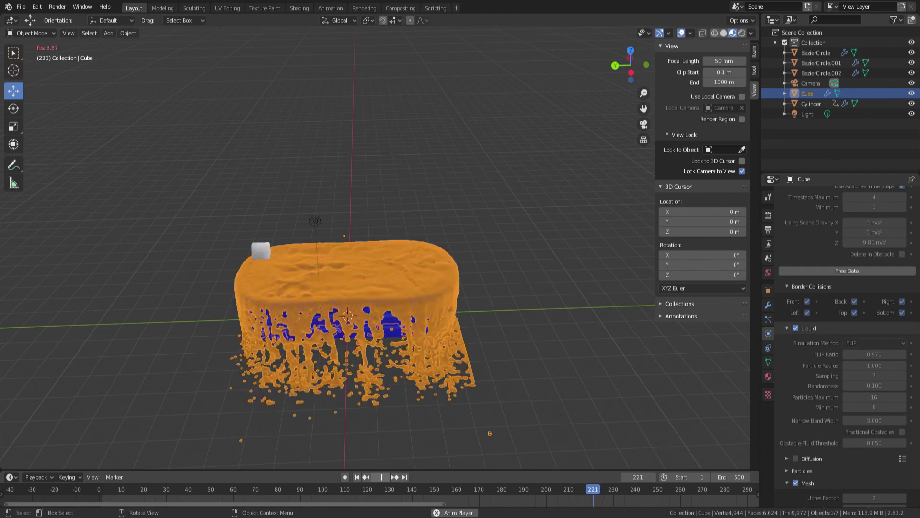
{"action": "key", "text": "space"}
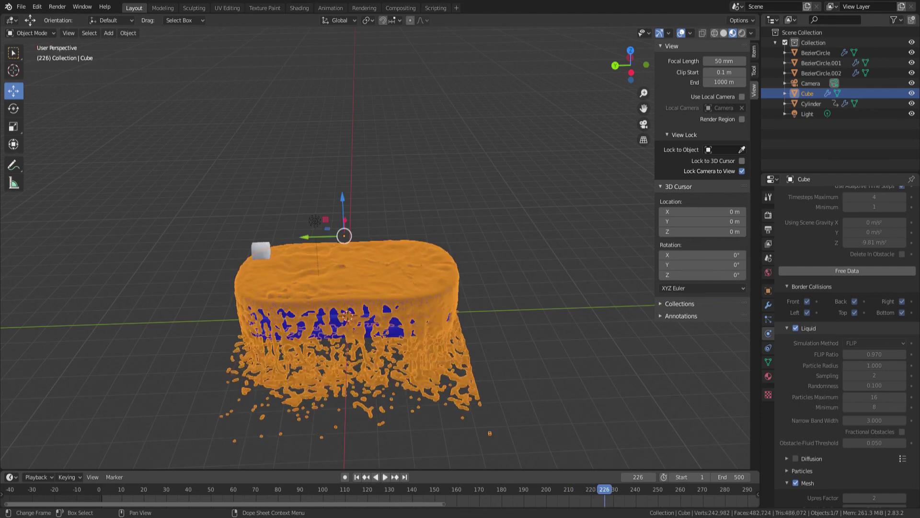
{"action": "key", "text": "shift+ctrl+space"}
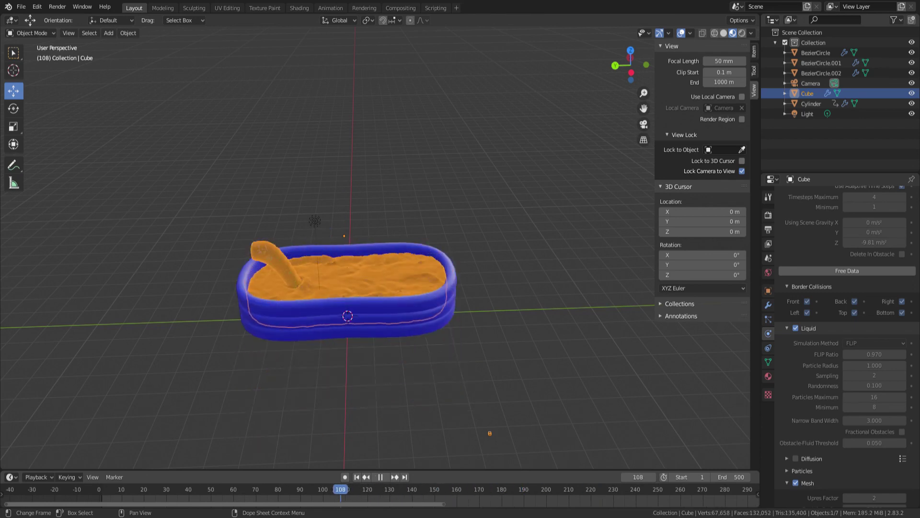
{"action": "key", "text": "space"}
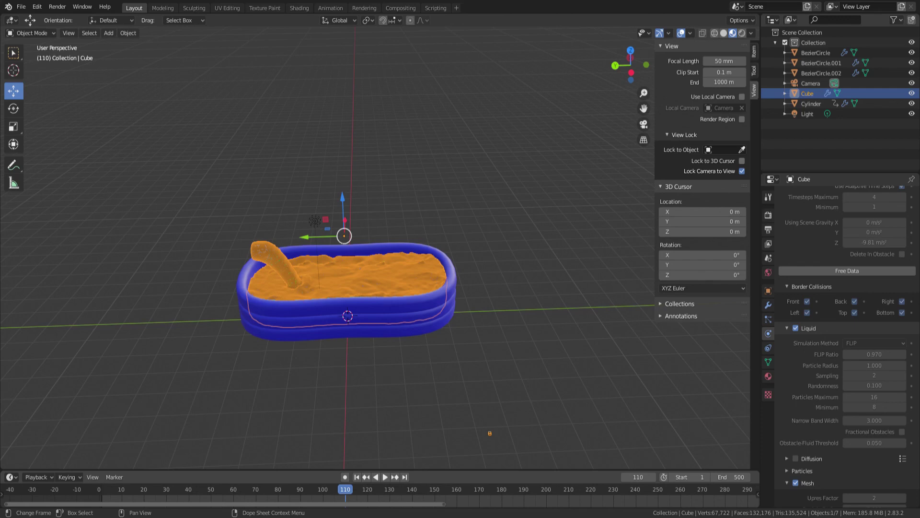
- Move the inflow cylinder's Use Flow keyframes to about frame 110 and return the timeline to frame 0
{"action": "scroll", "coordinate": [846, 341], "scroll_direction": "down", "scroll_amount": 10}
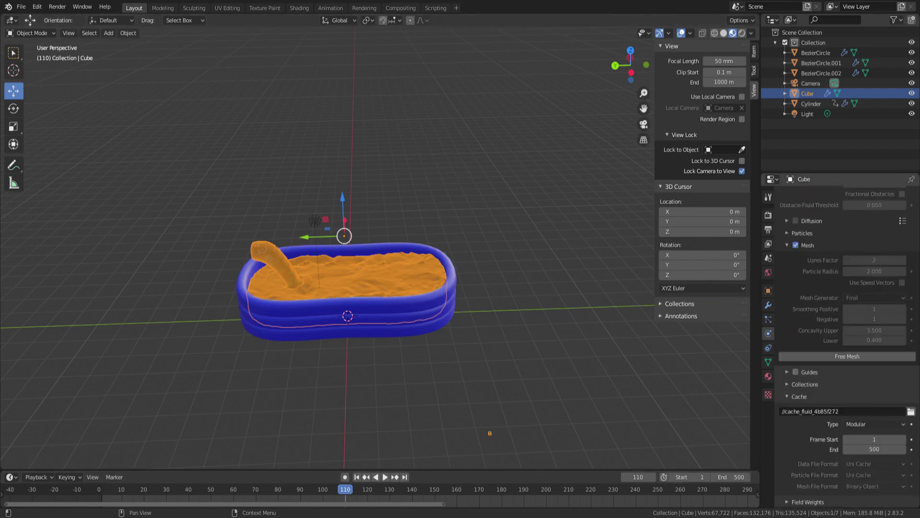
{"action": "scroll", "coordinate": [846, 340], "scroll_direction": "up", "scroll_amount": 12}
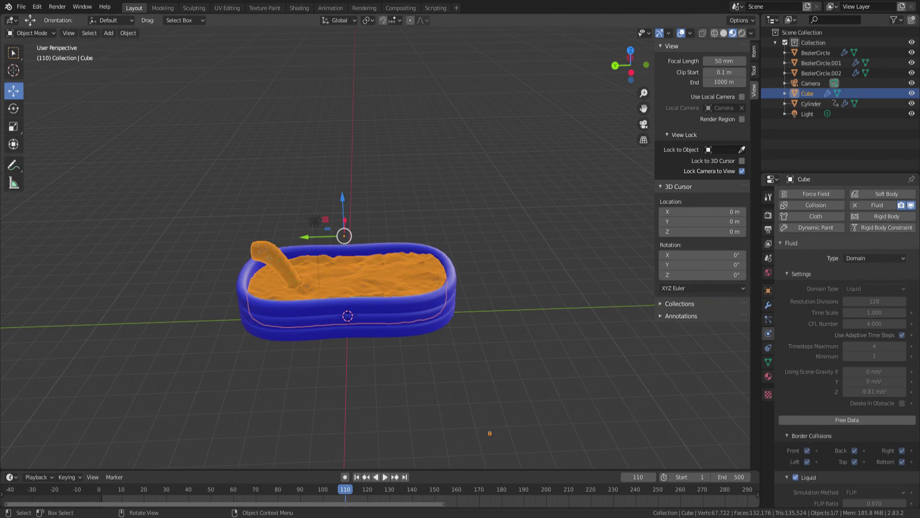
{"action": "left_click", "coordinate": [261, 251]}
{"action": "left_click_drag", "start_coordinate": [344, 490], "coordinate": [99, 489]}
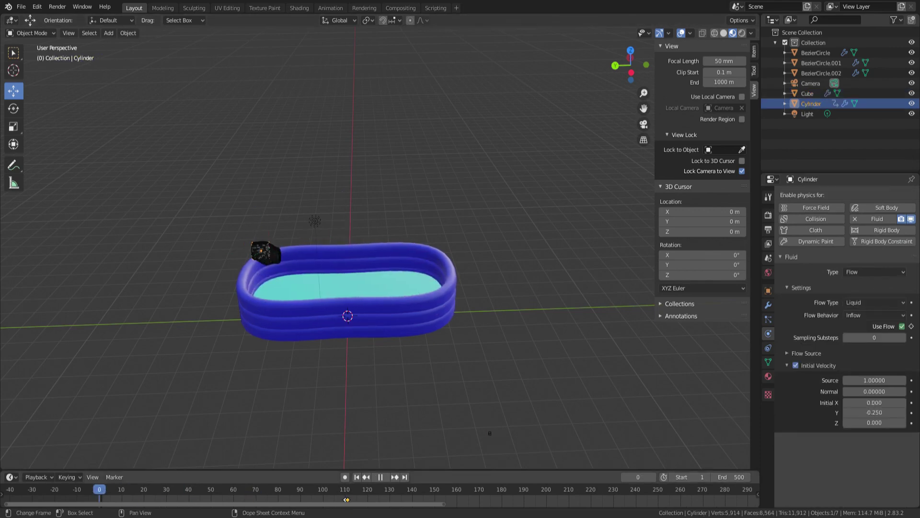